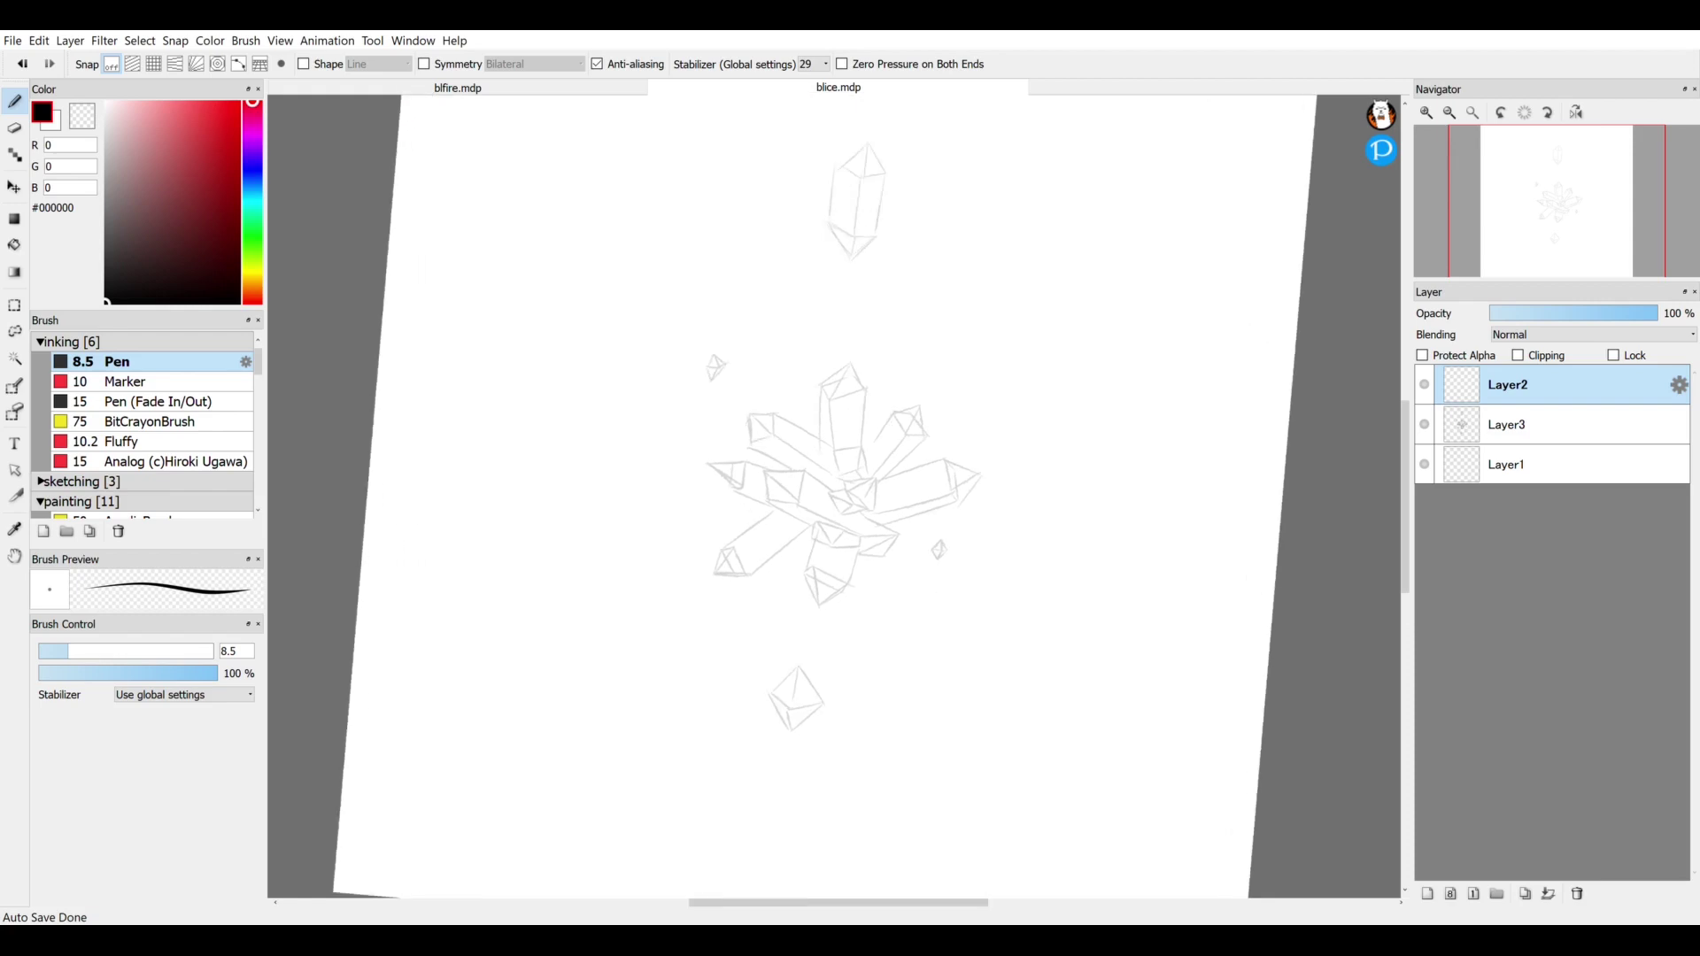
scroll(899, 538, up, 2)
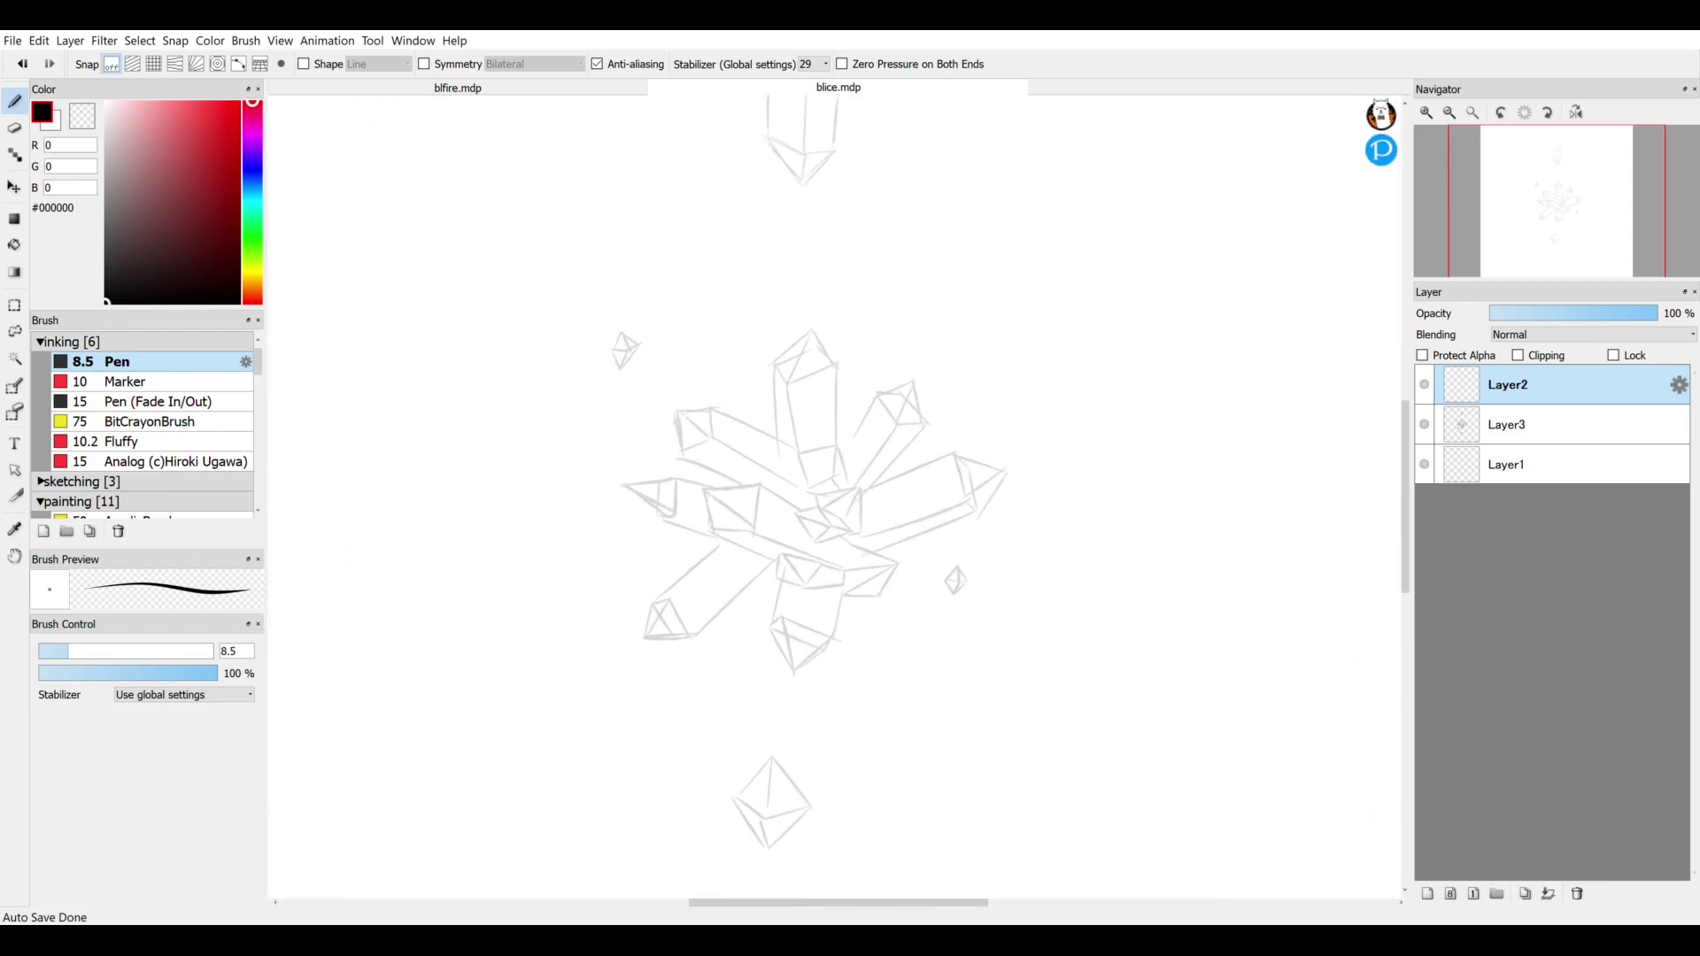
scroll(980, 612, down, 1)
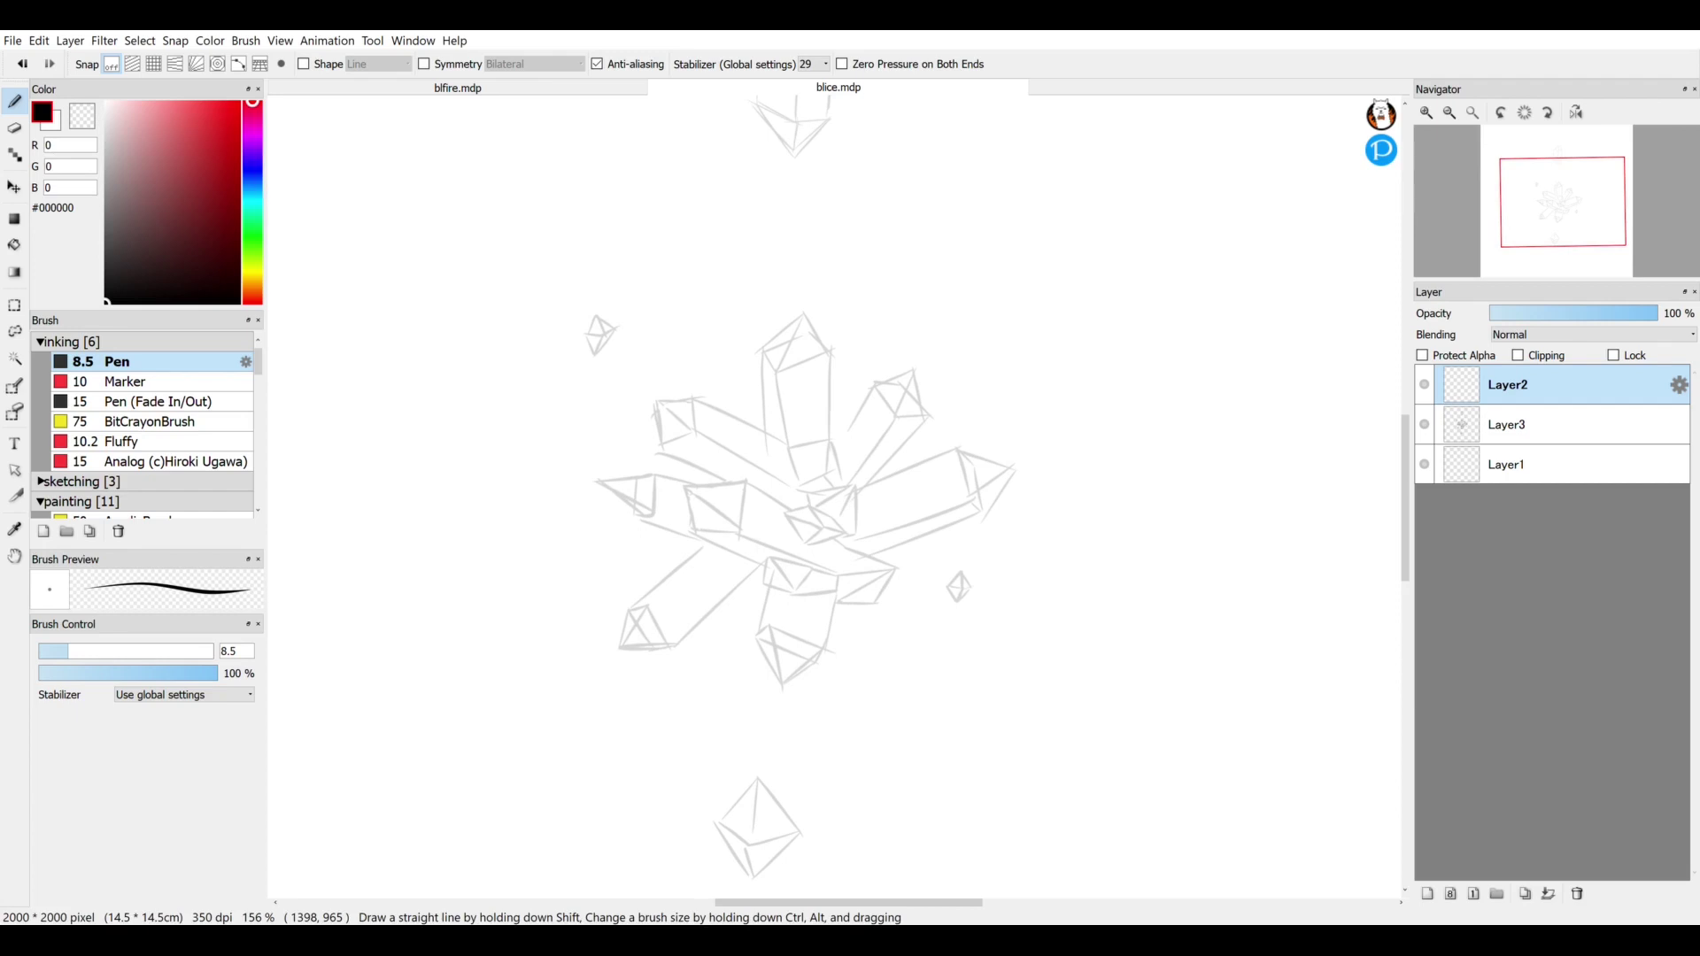
scroll(985, 555, down, 3)
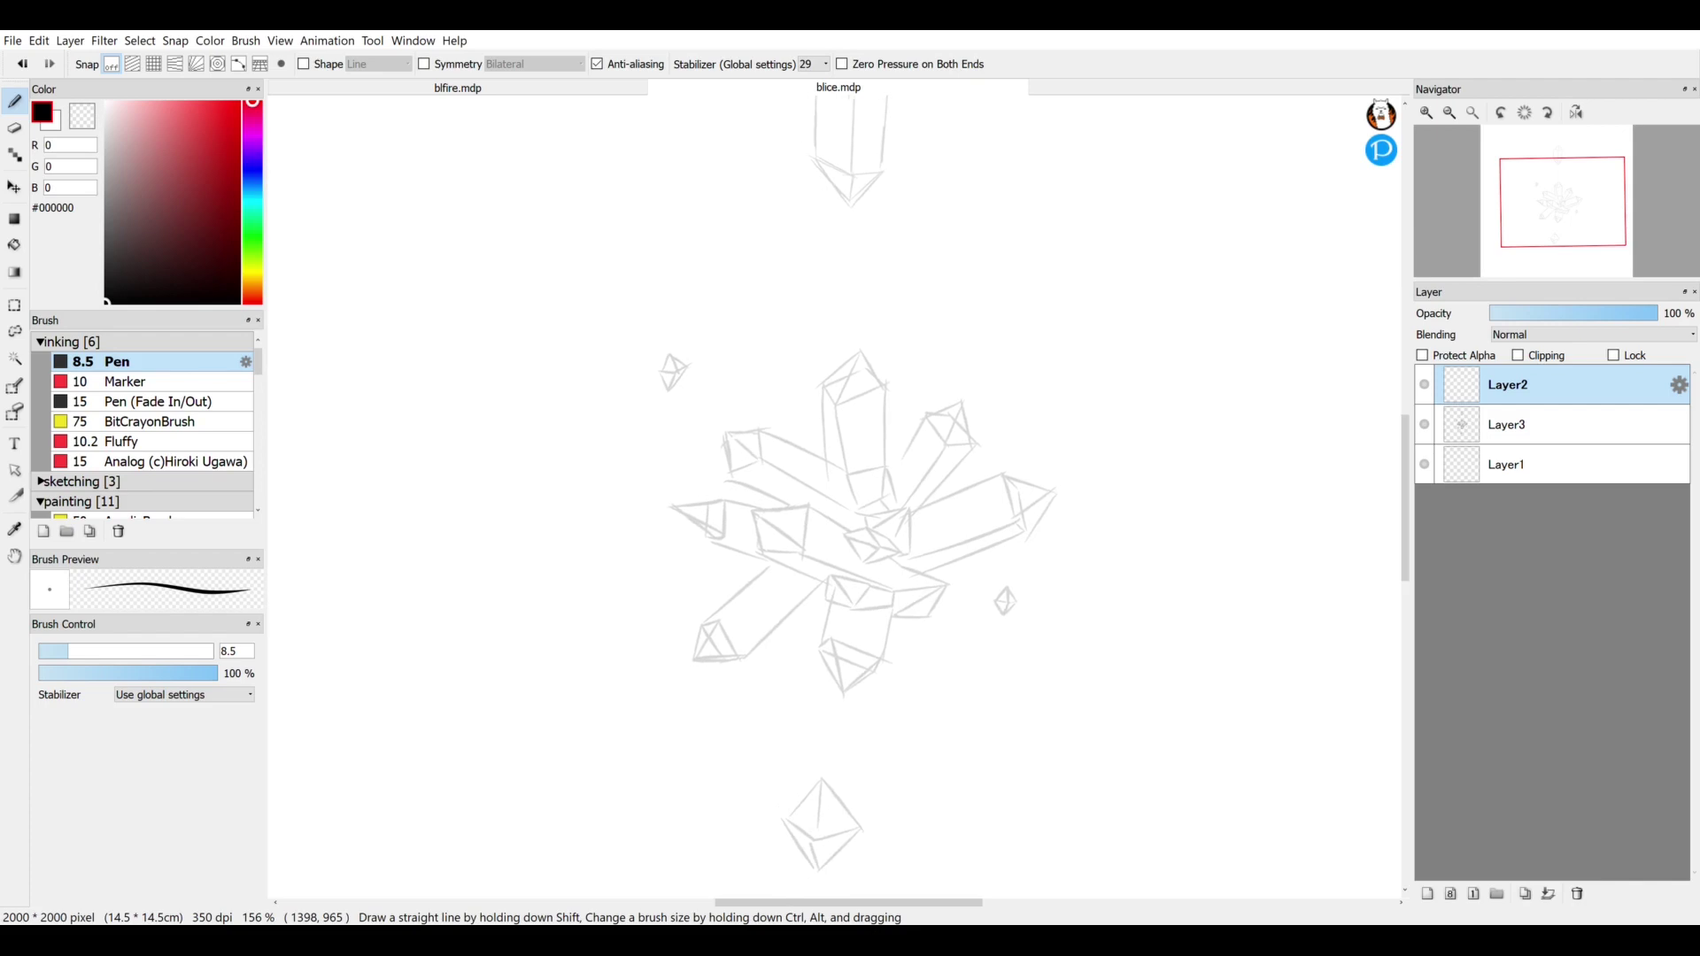
scroll(833, 531, down, 1)
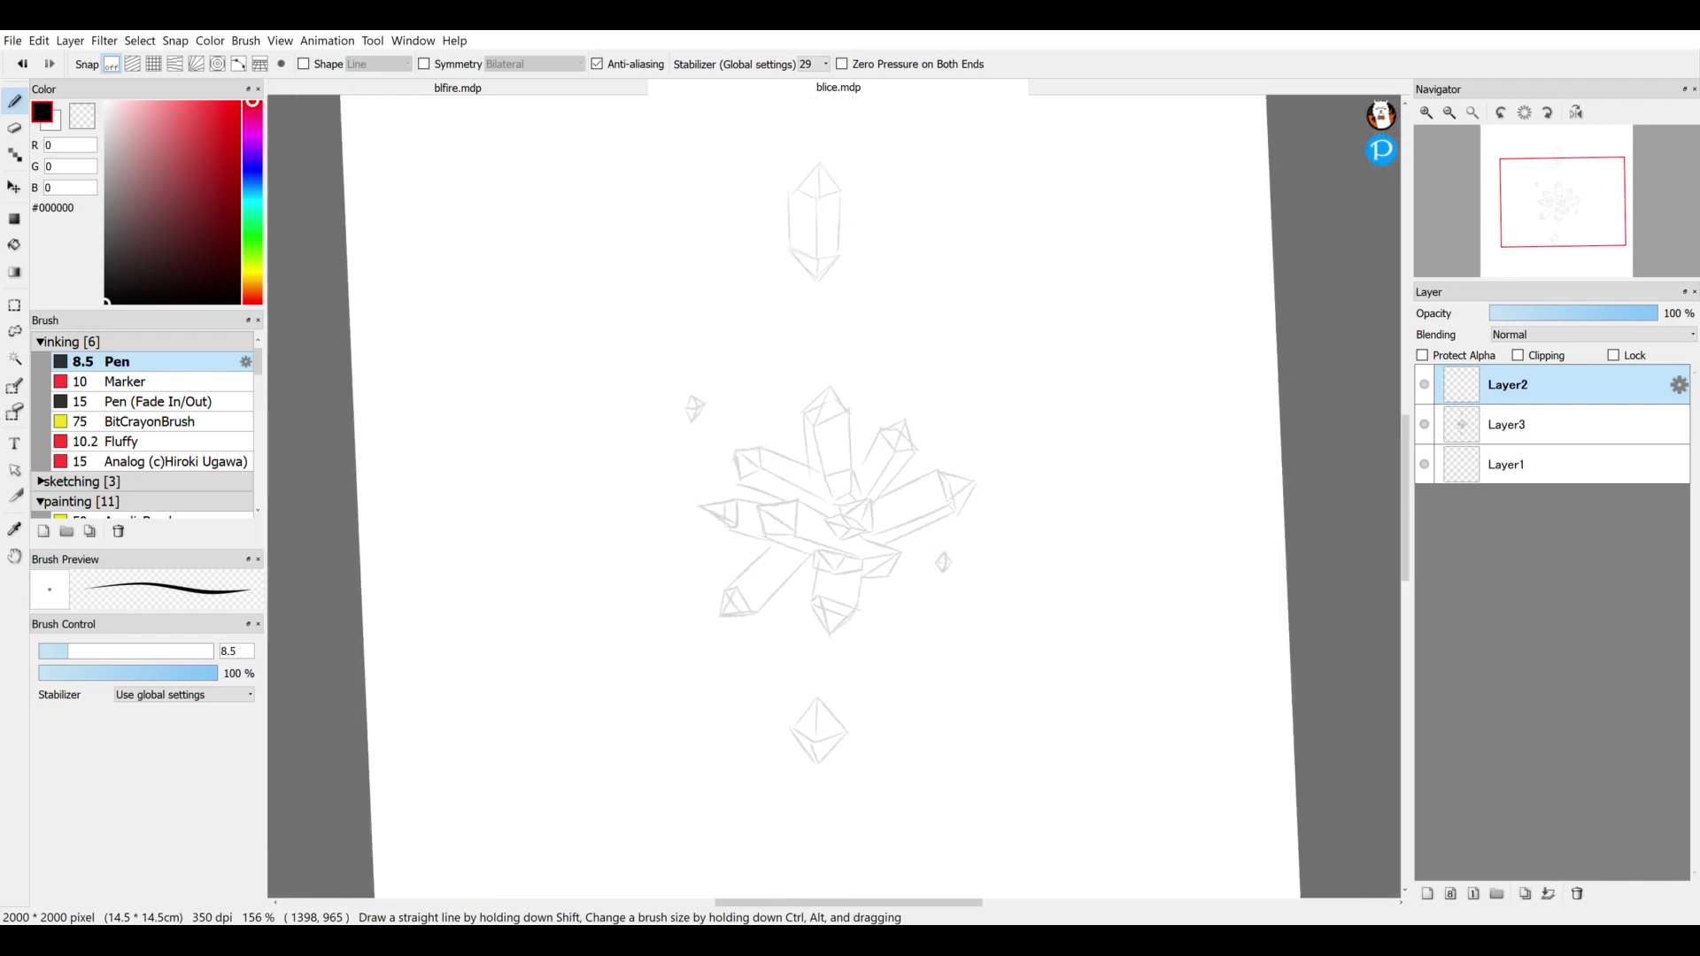
scroll(973, 487, down, 1)
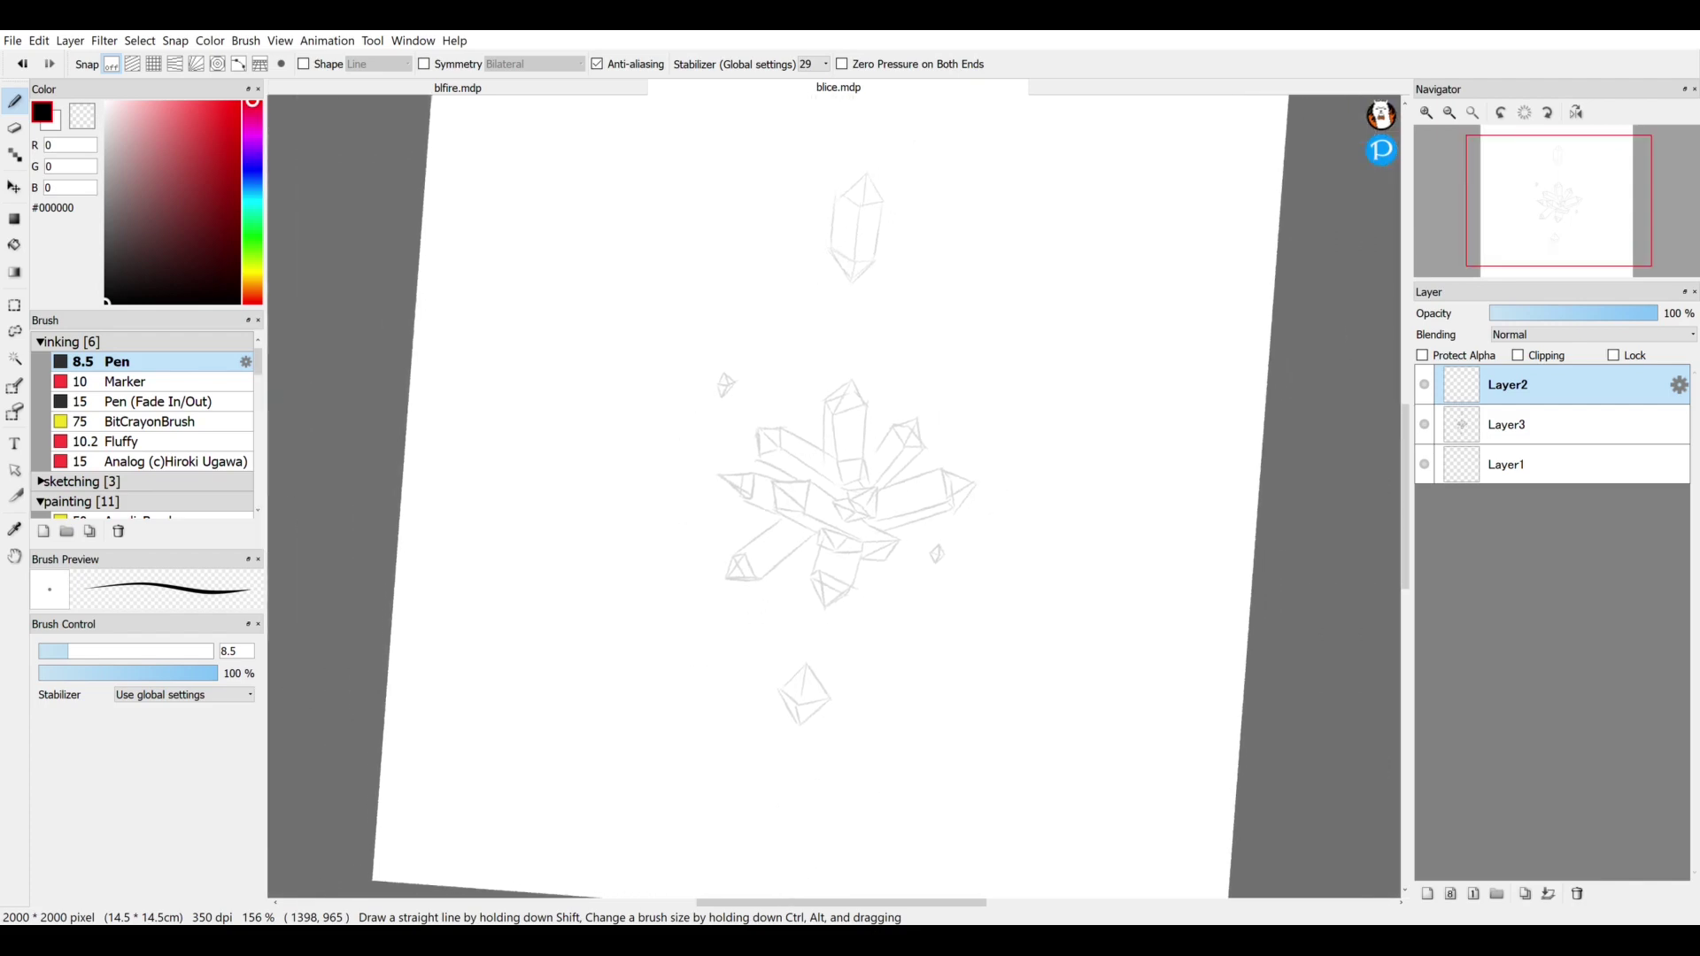
scroll(903, 575, down, 1)
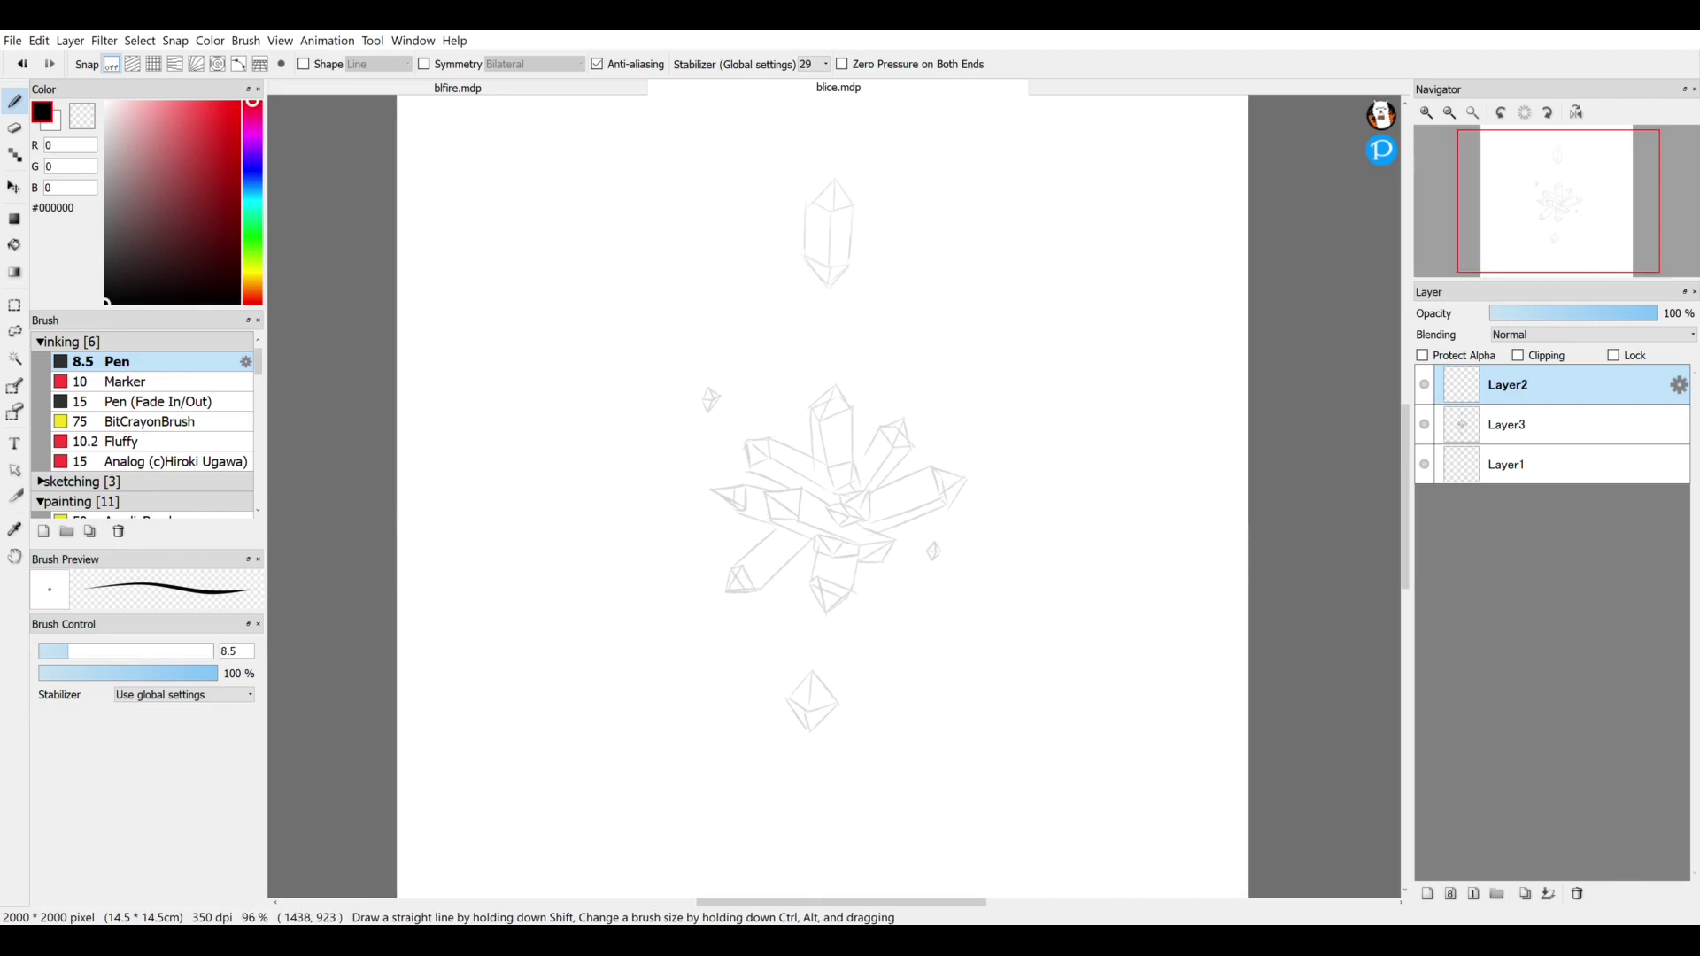
scroll(853, 483, up, 3)
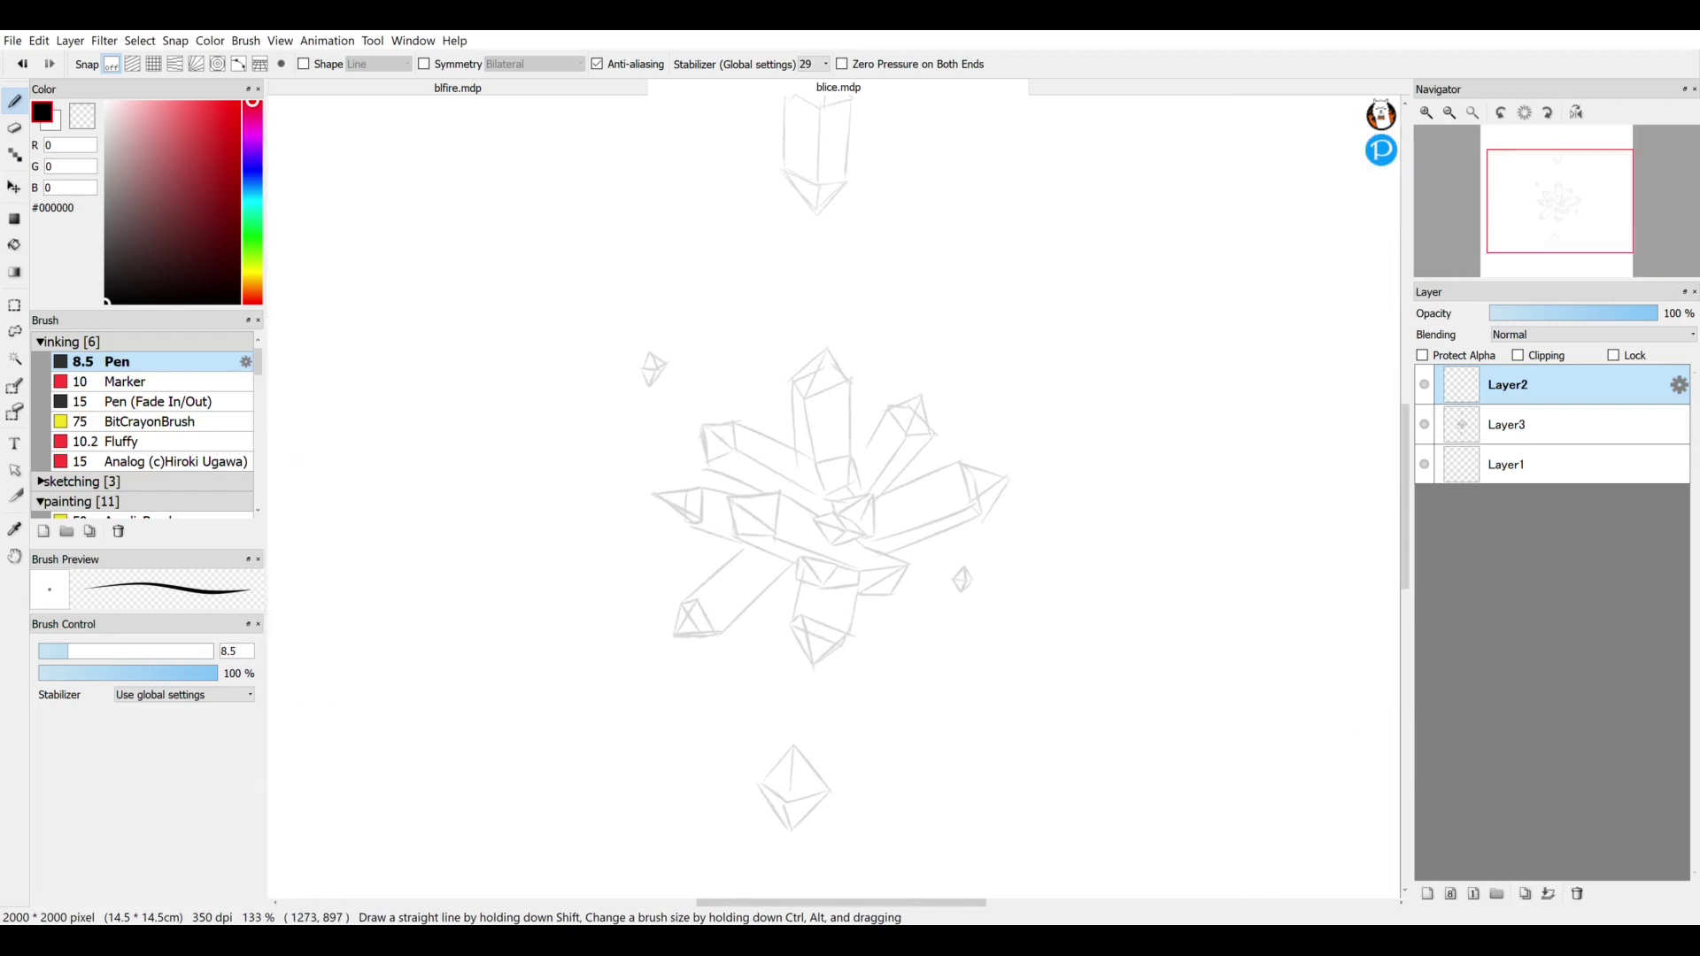
- Examine the crystal sketch at different zoom levels and canvas rotations, ending with the rotation reset to 0 degrees
mouse_move(1451, 111)
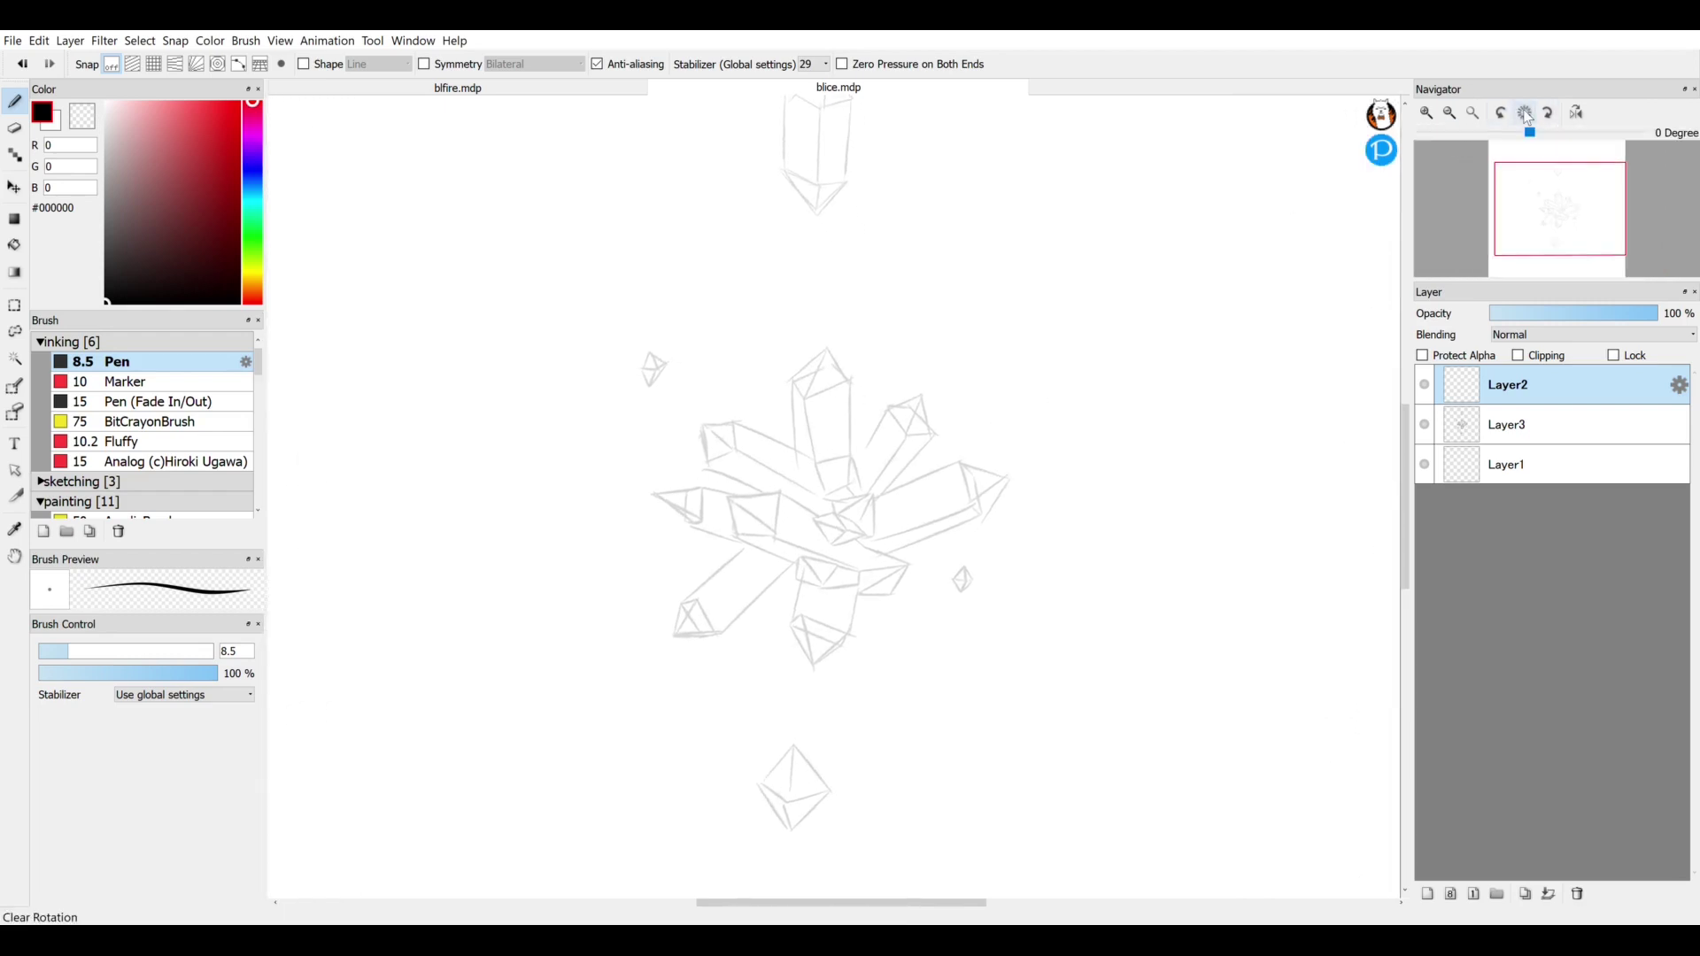
click(1428, 112)
click(1427, 113)
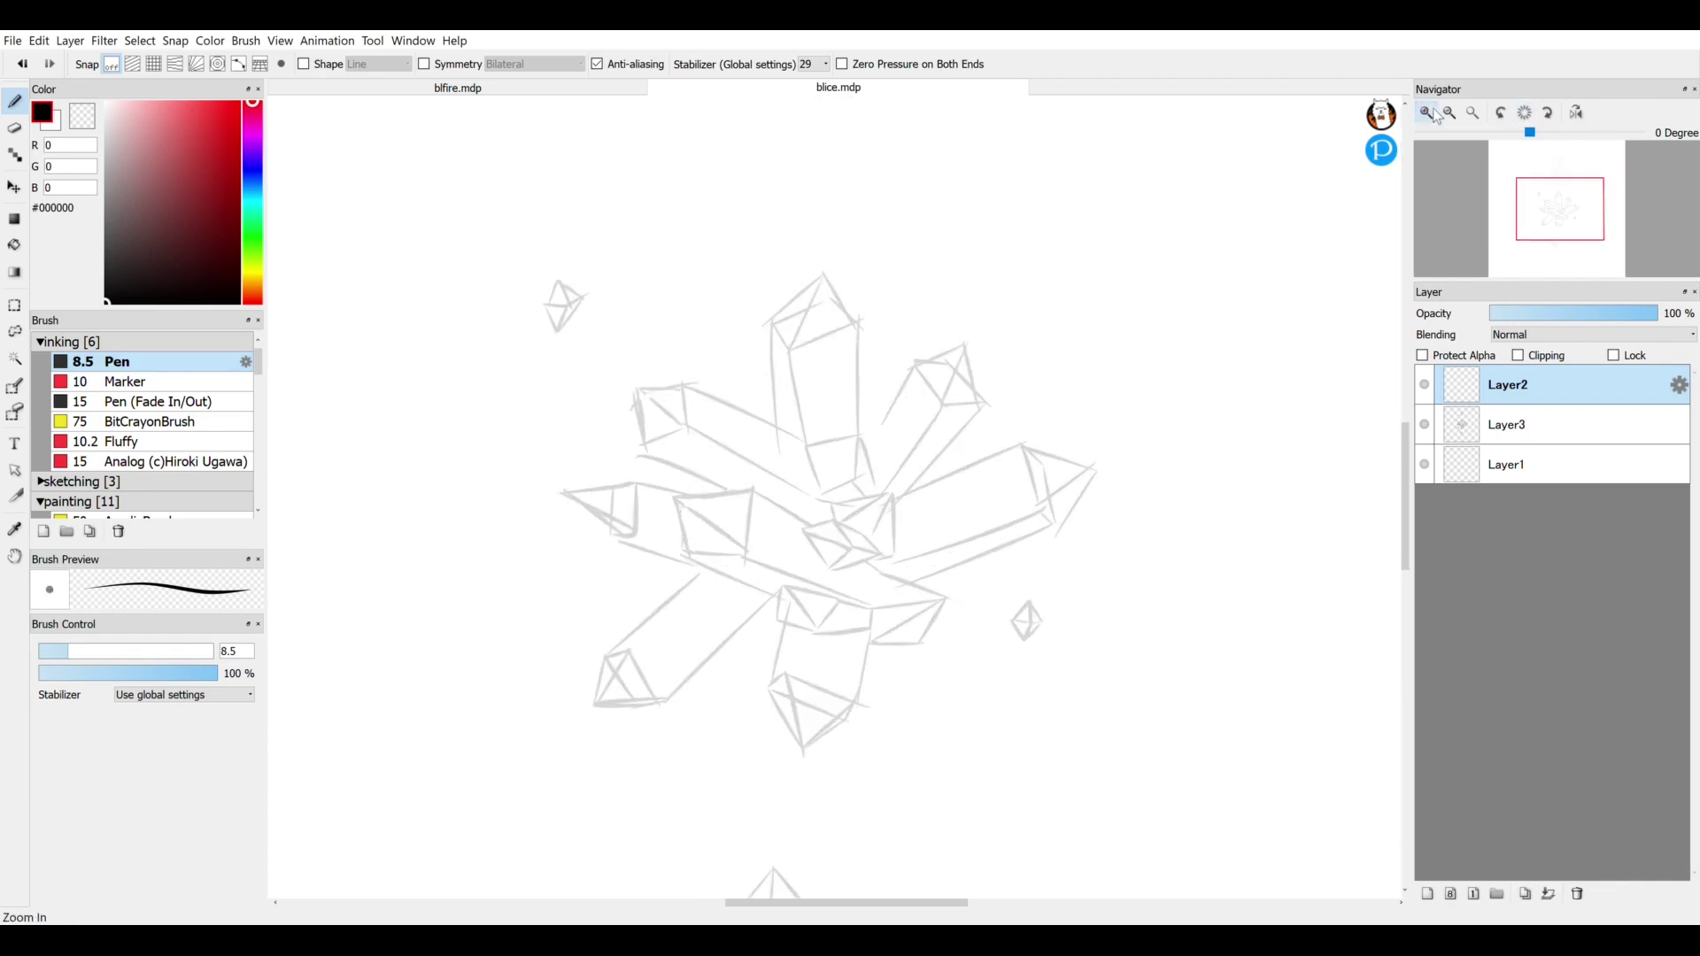
click(1452, 113)
click(1452, 114)
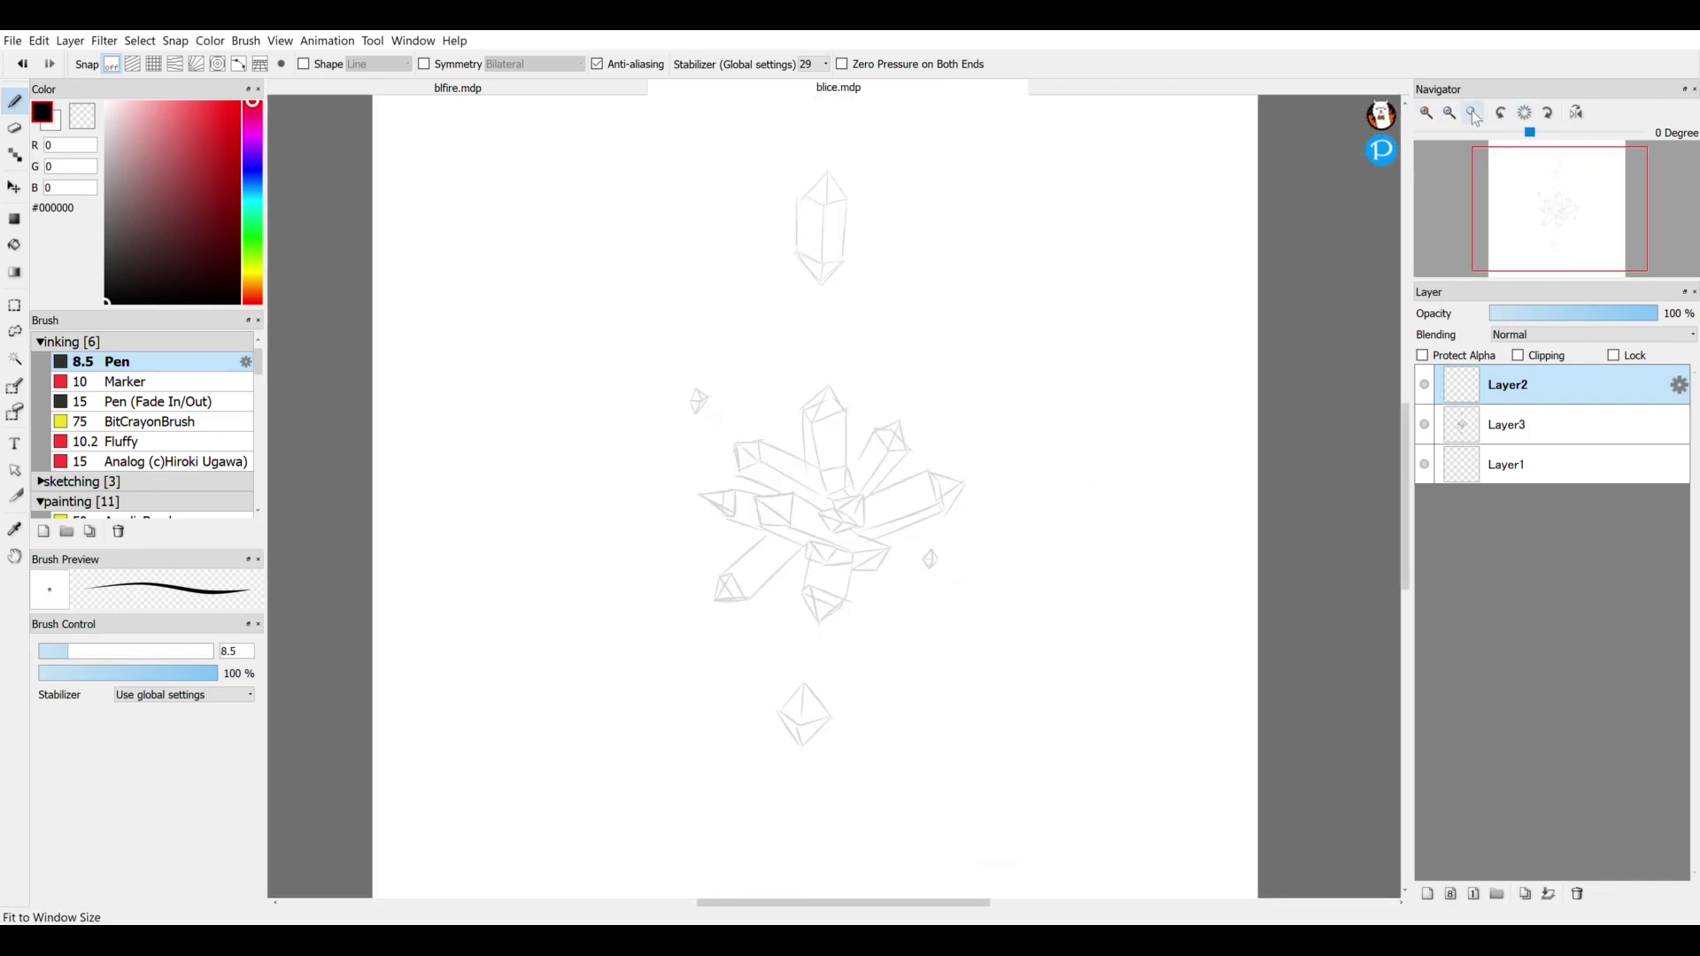
click(1503, 115)
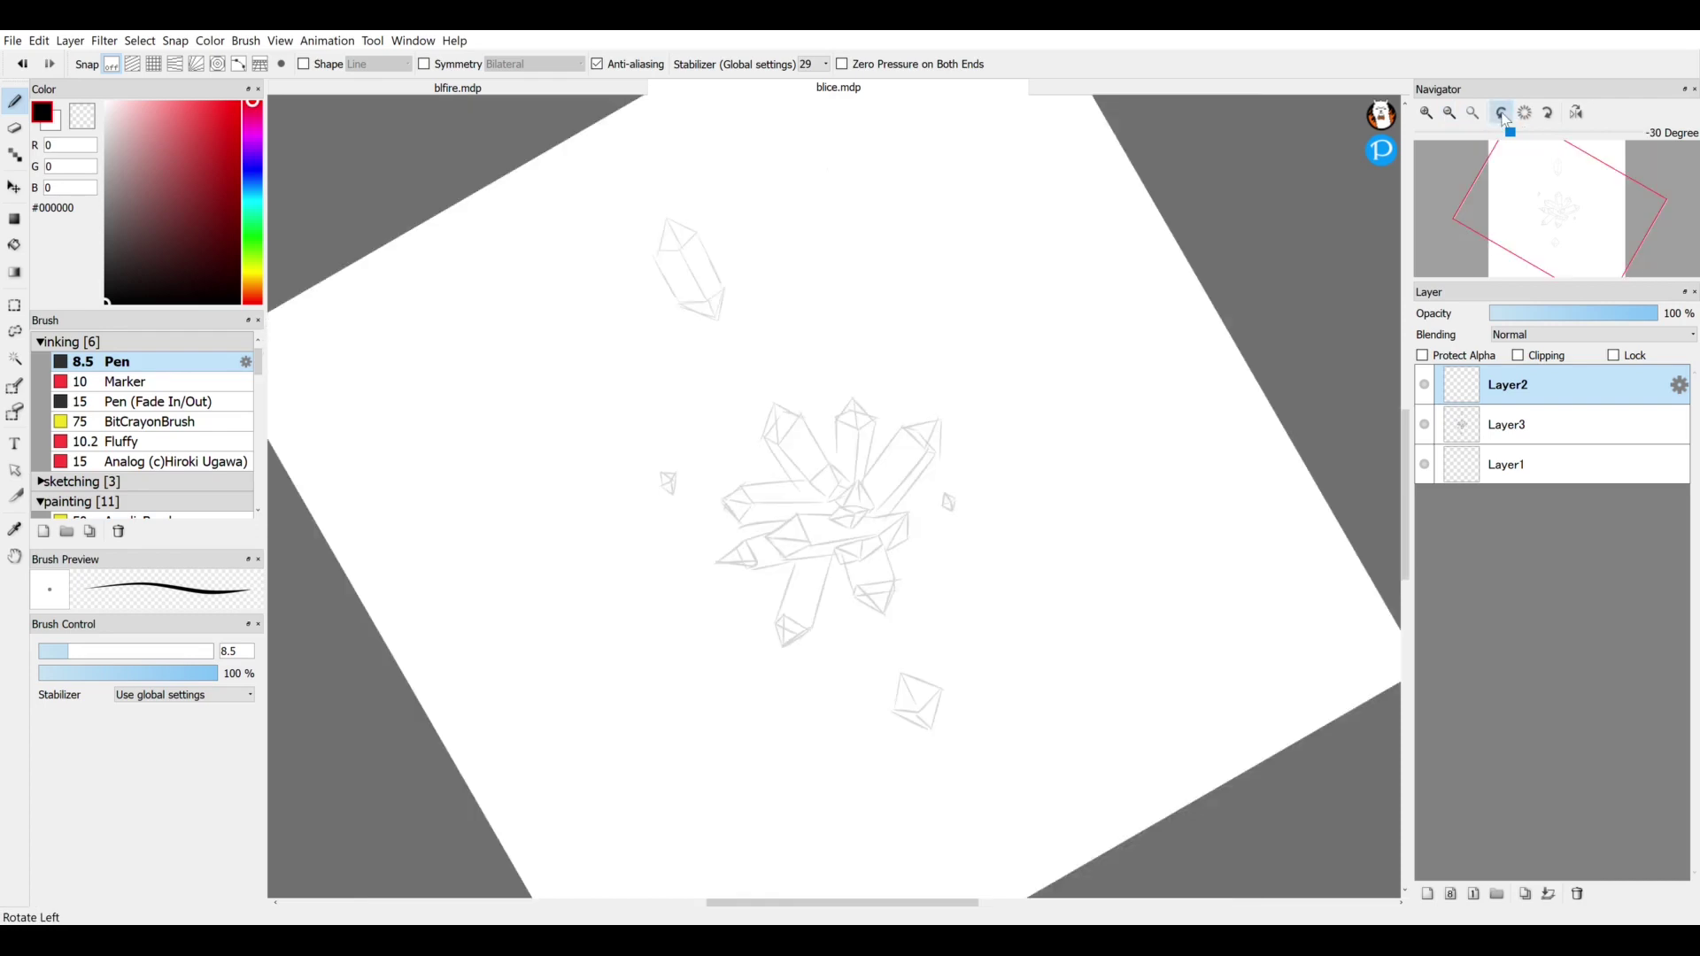
click(1504, 115)
click(1524, 113)
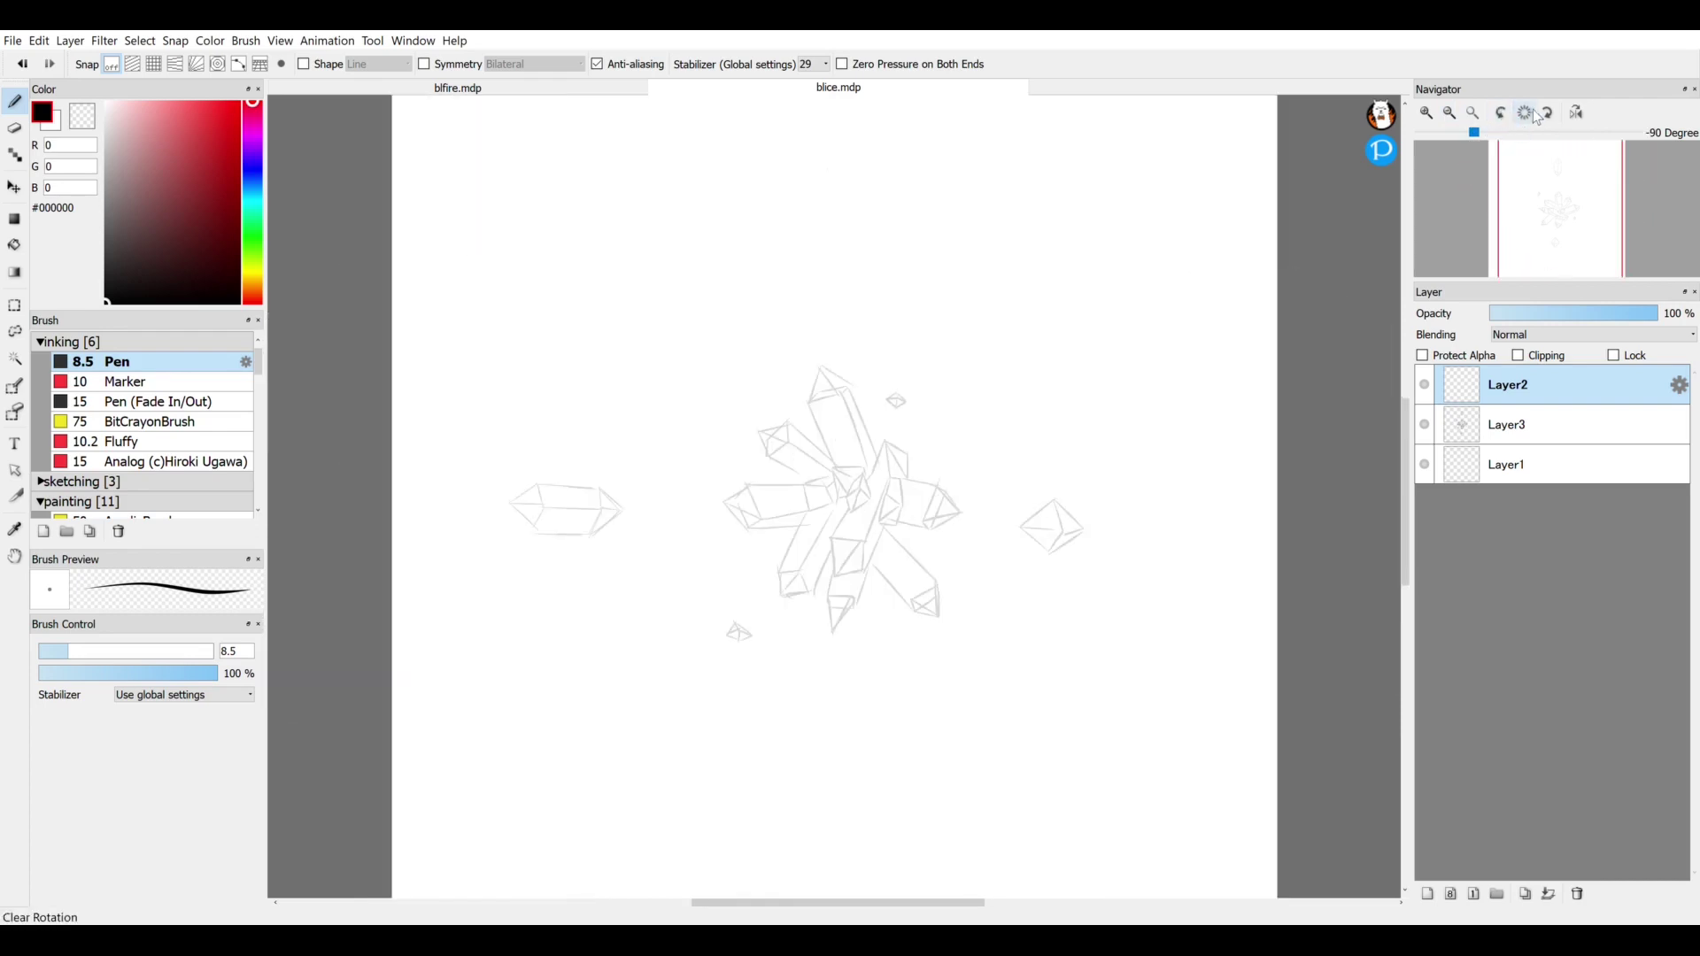
click(1549, 114)
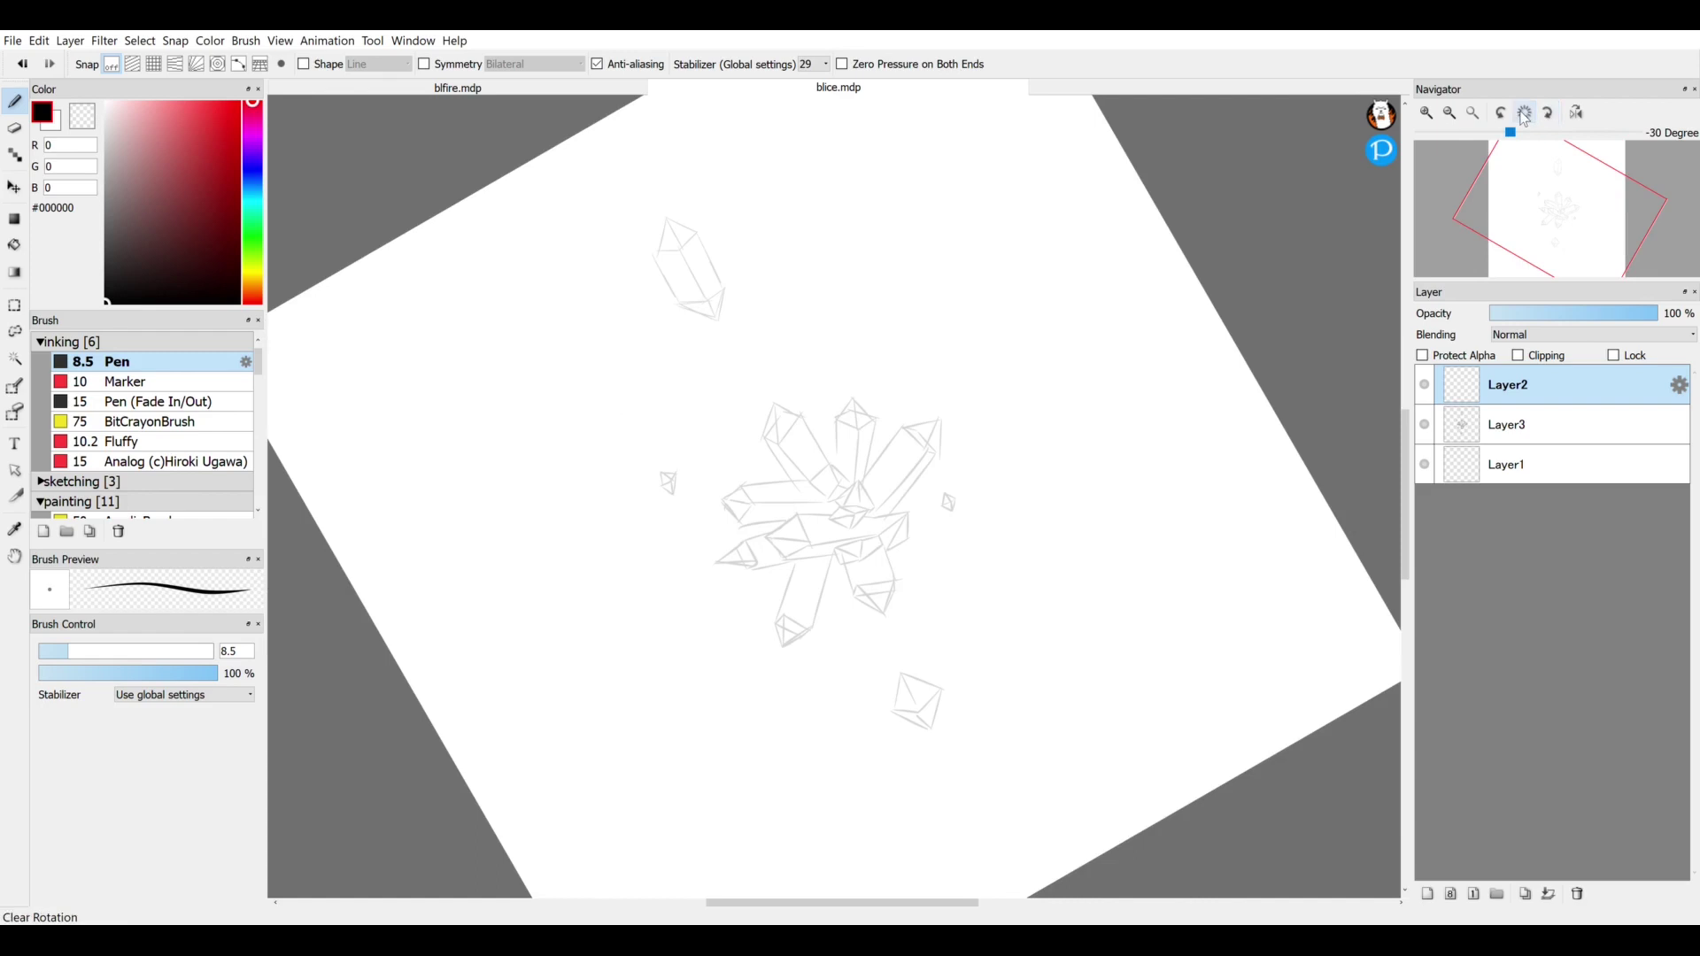
click(1525, 113)
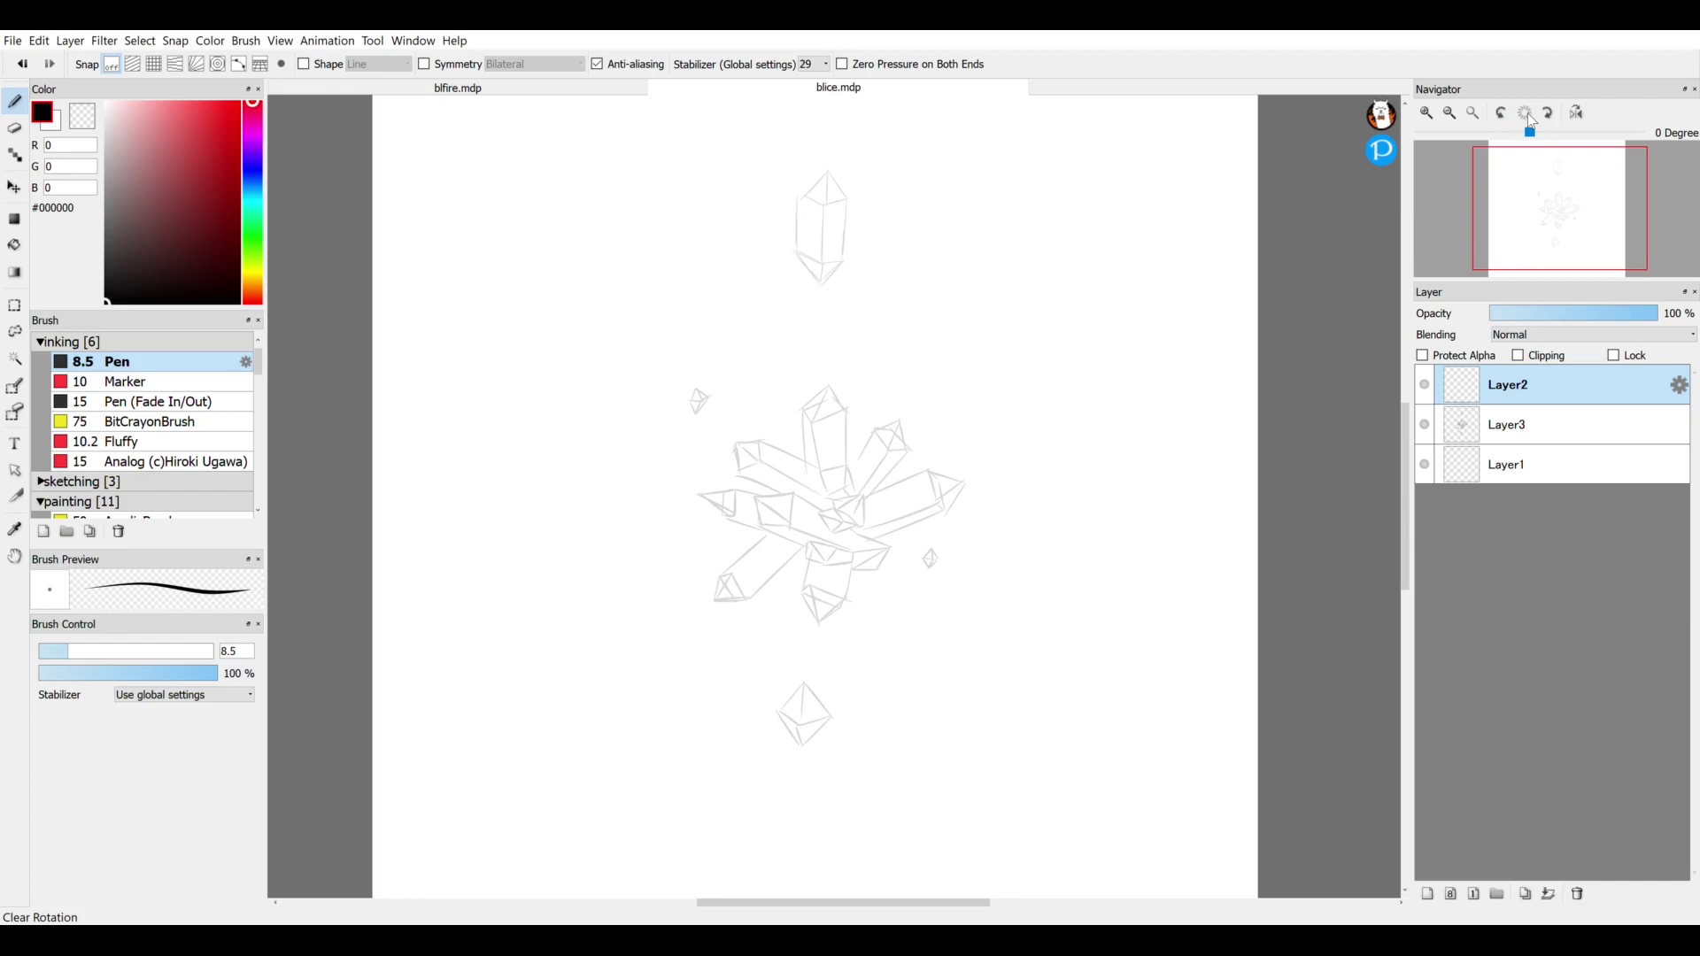
scroll(861, 531, up, 3)
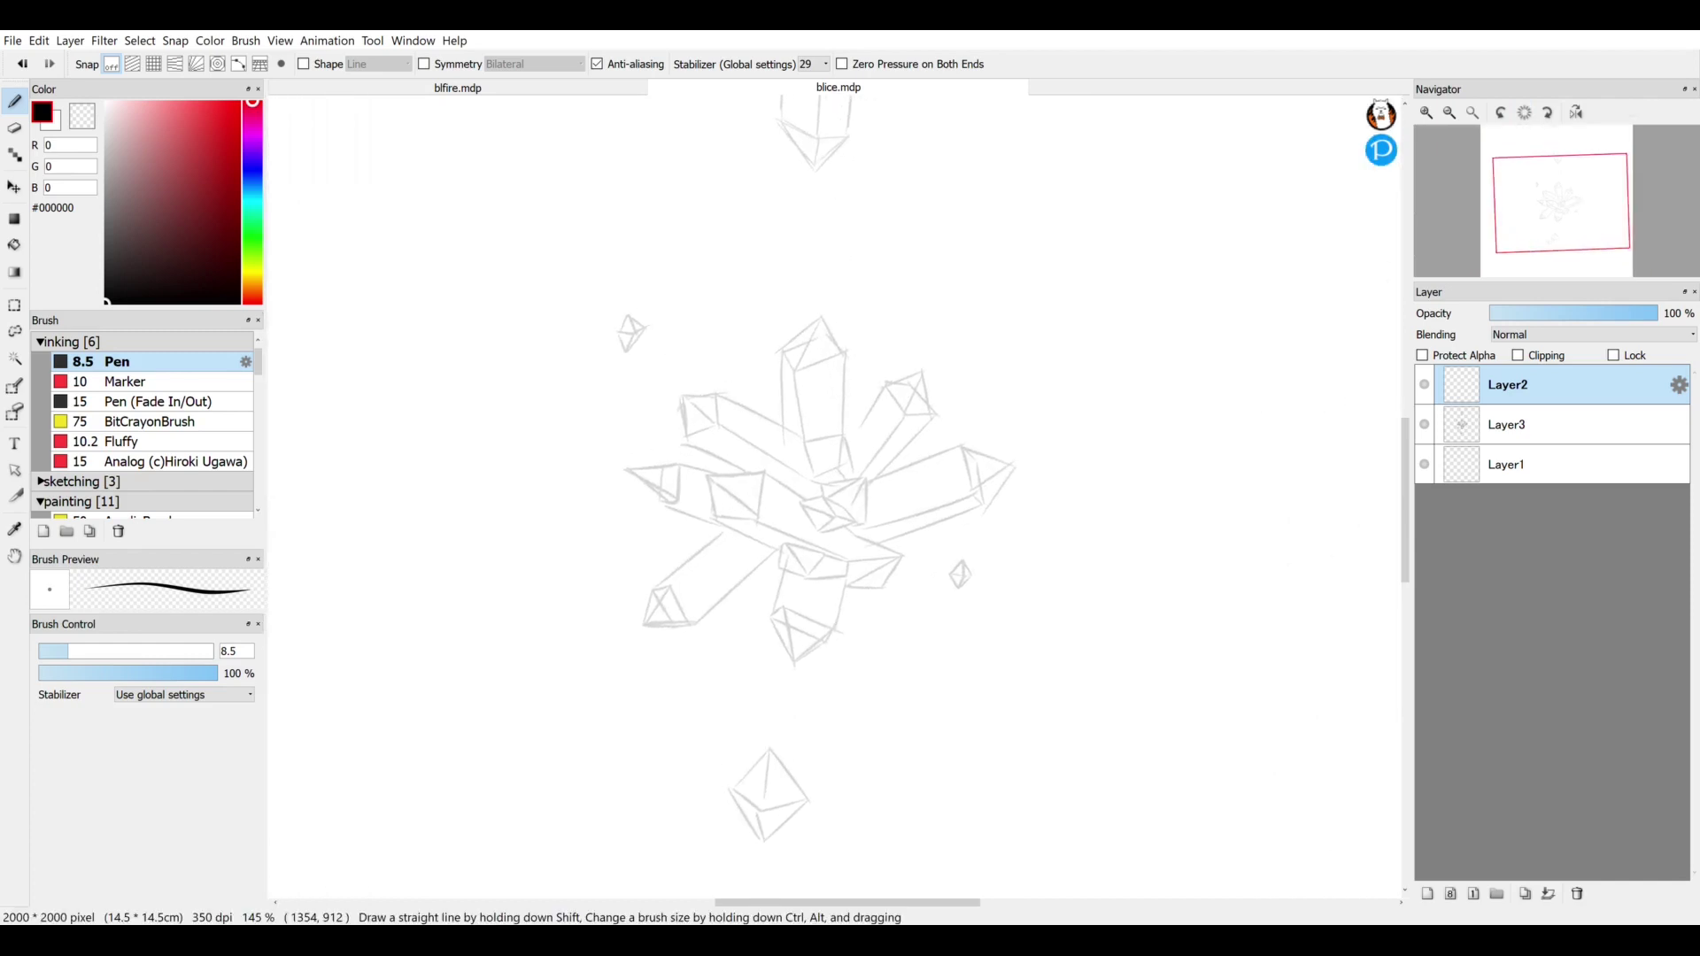
click(1525, 113)
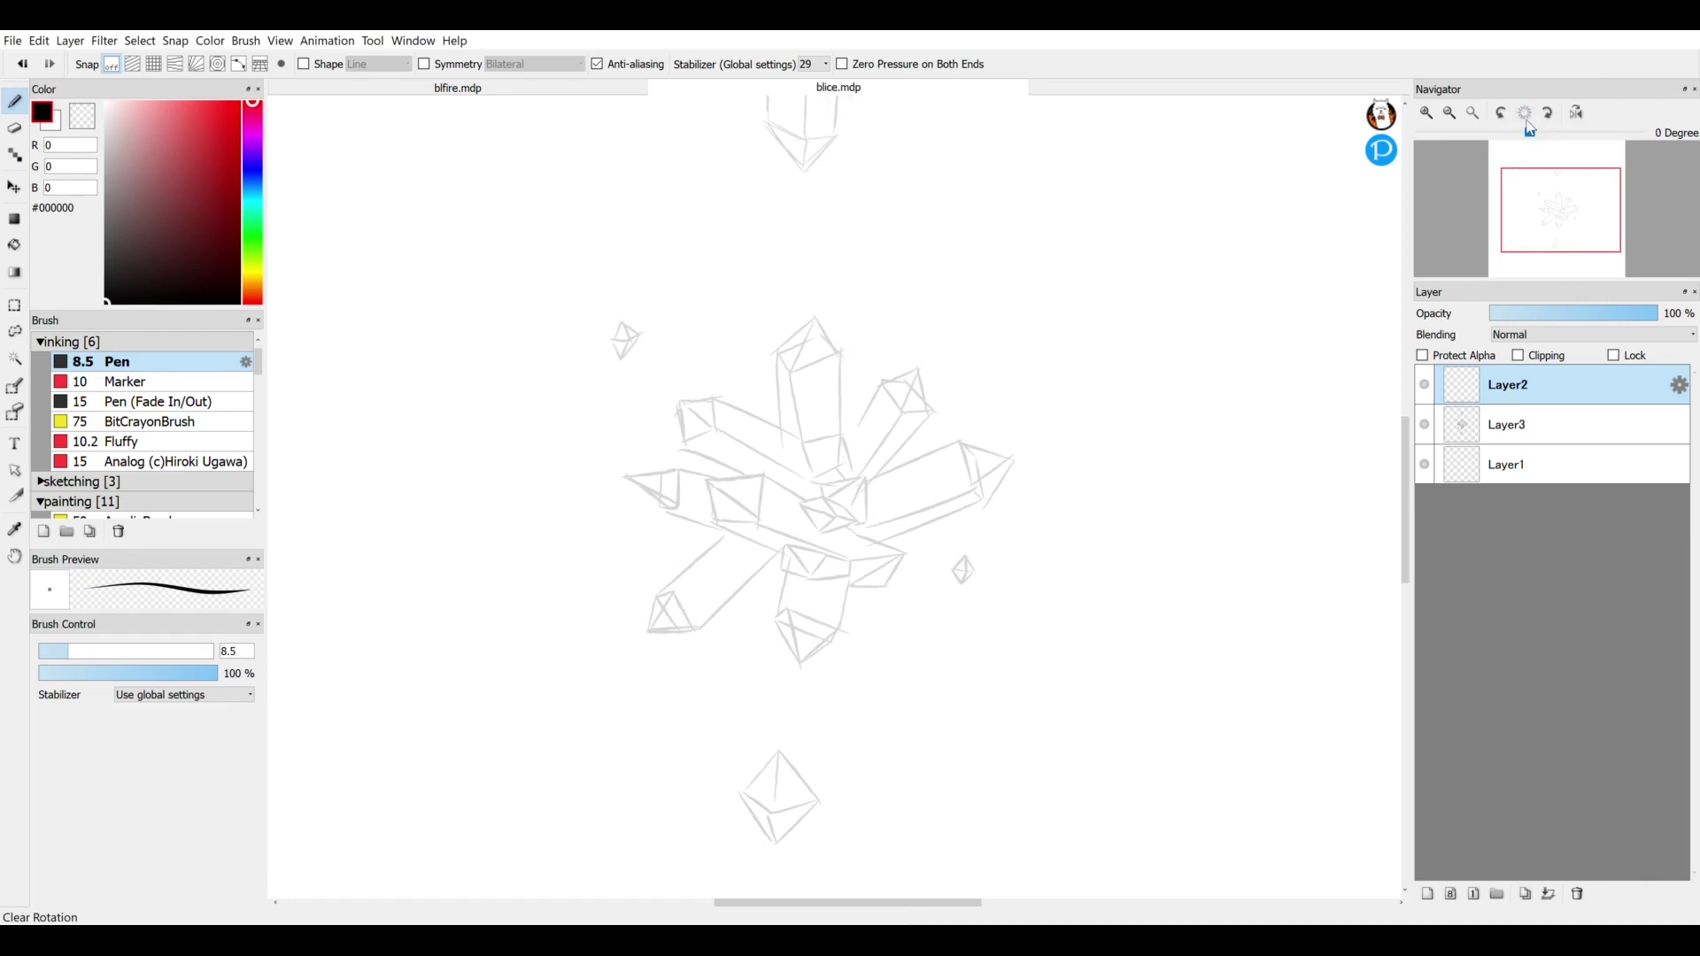
- Flip the canvas view horizontally and flip it back to its original orientation
click(1577, 114)
click(1578, 113)
click(1581, 116)
click(1580, 115)
- Turn on shape drawing for the pen with the Line option for straight strokes over the crystal cluster
scroll(809, 449, up, 3)
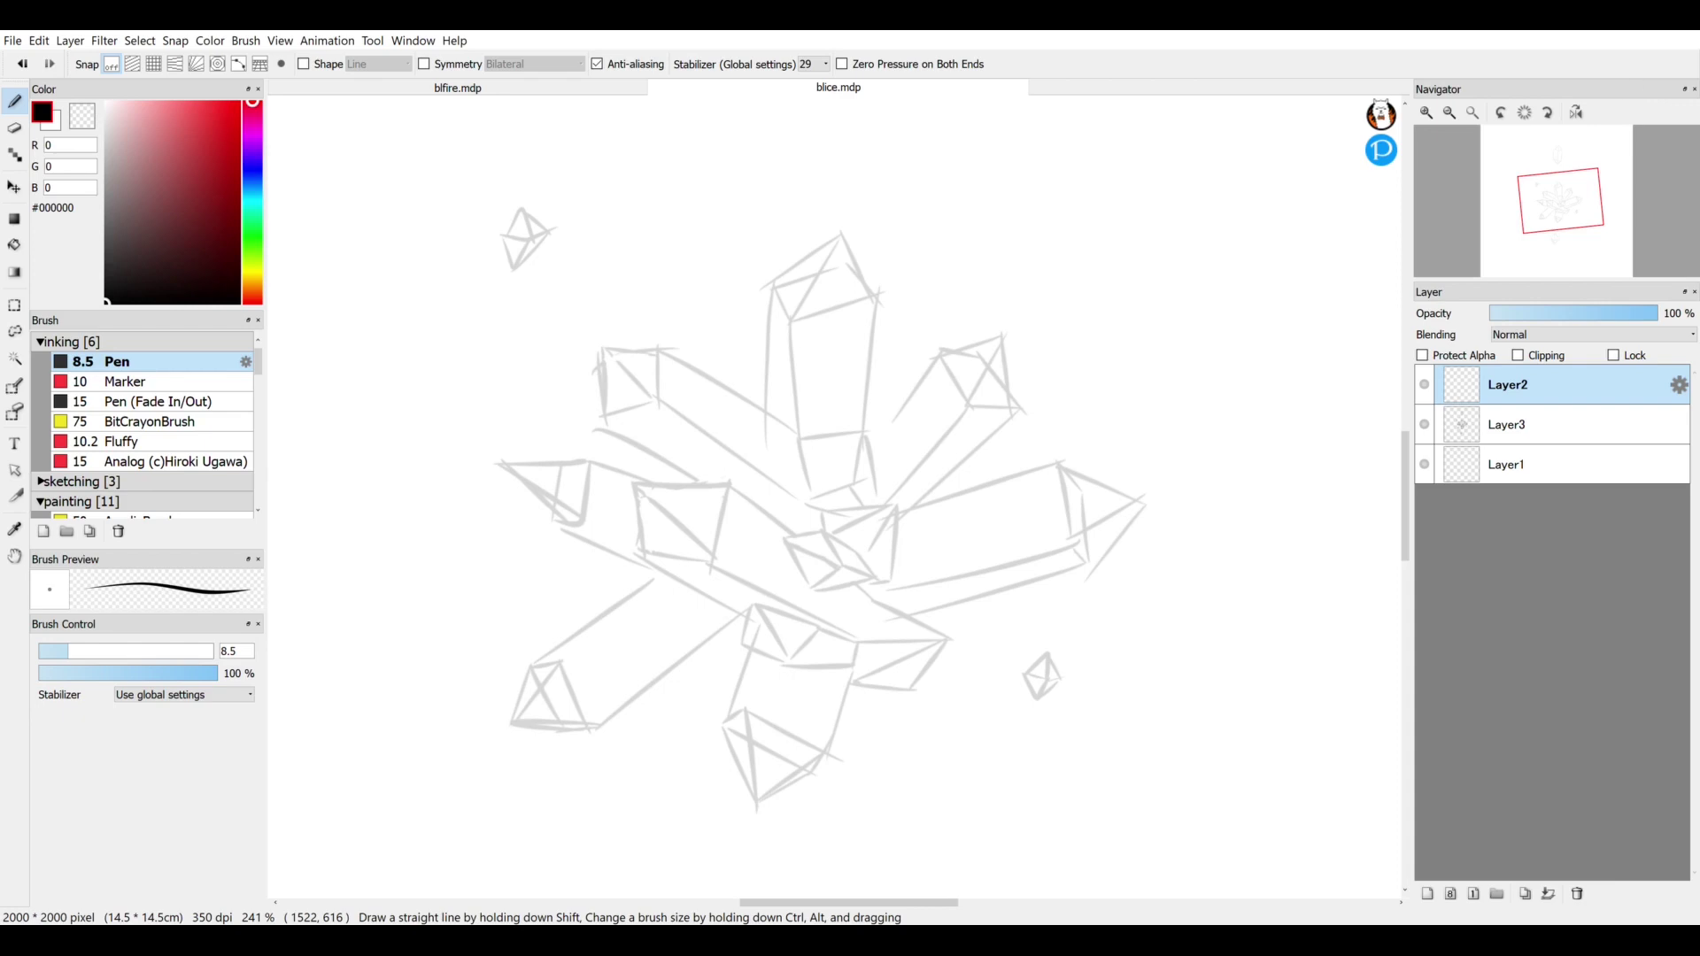
click(305, 66)
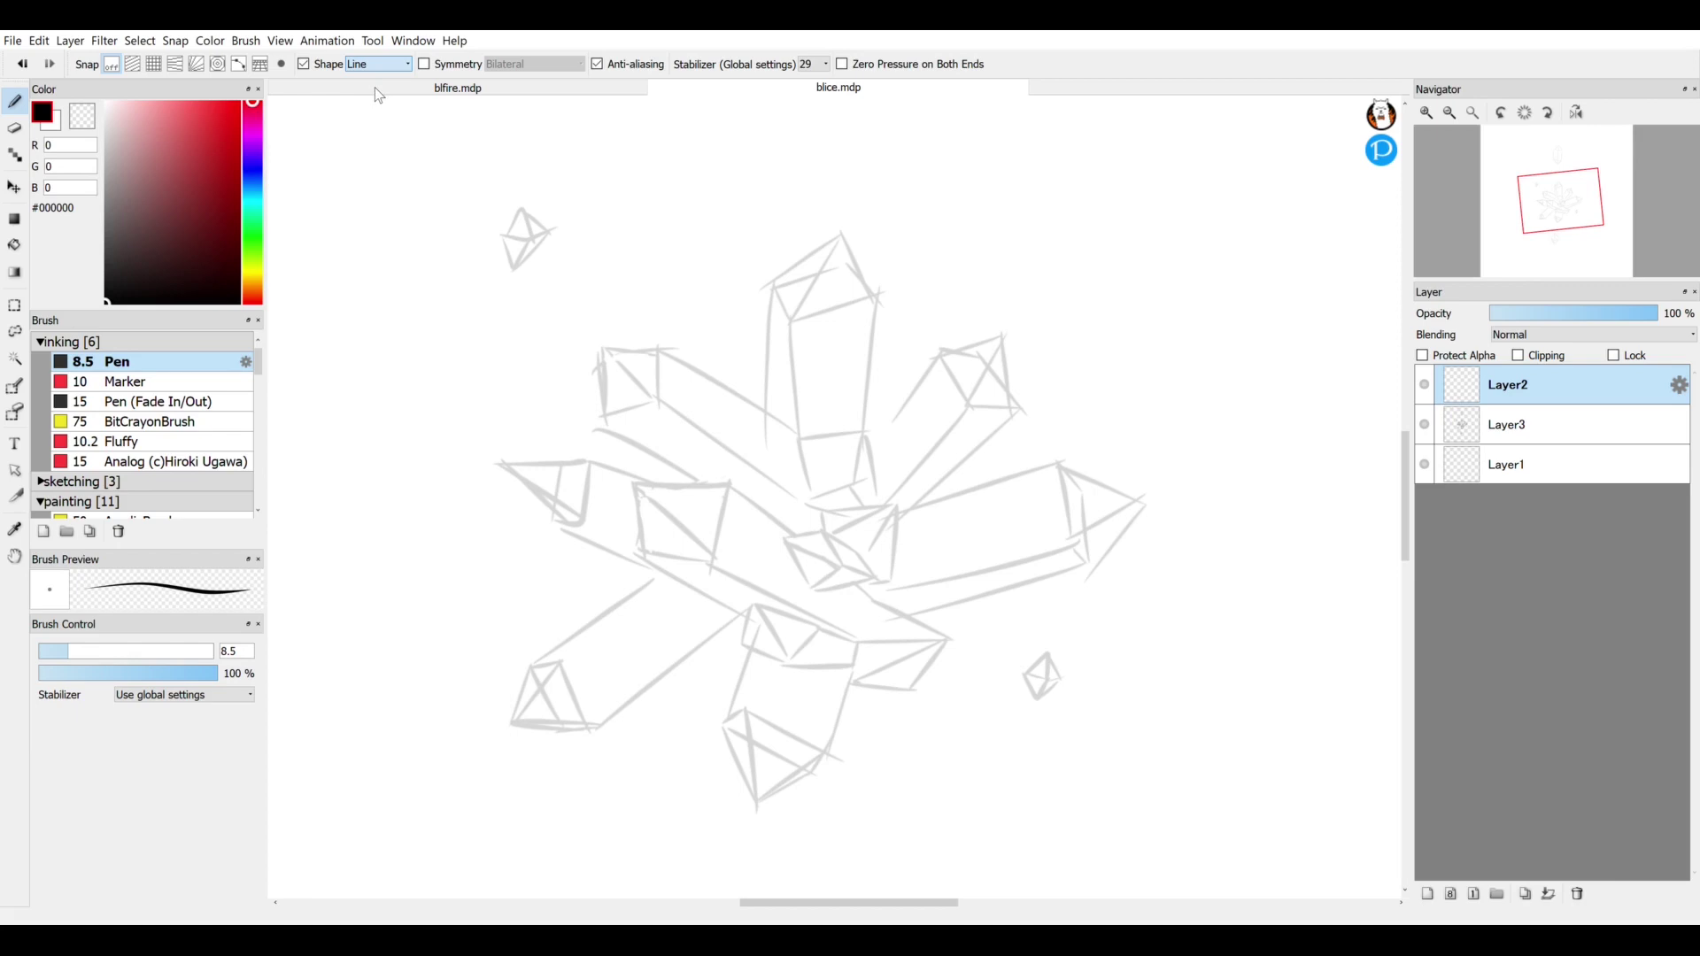
click(306, 68)
click(304, 66)
- Try a straight line down the edge of the tall upper crystal and undo it
drag(792, 323, 811, 498)
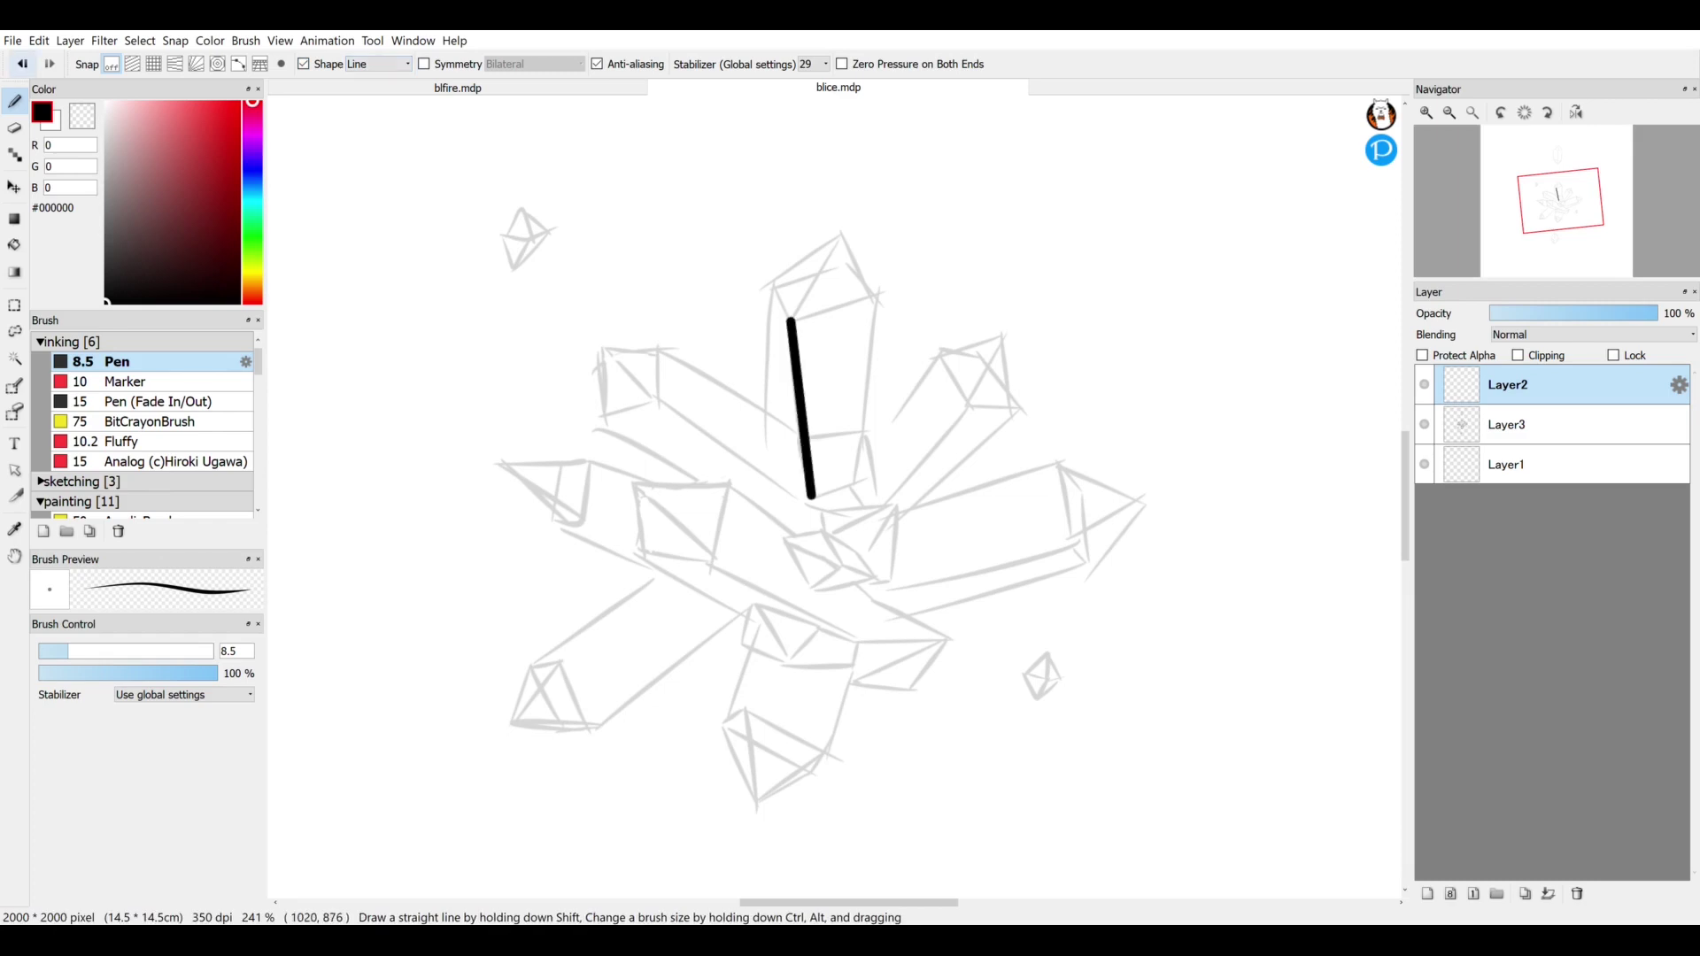
click(22, 64)
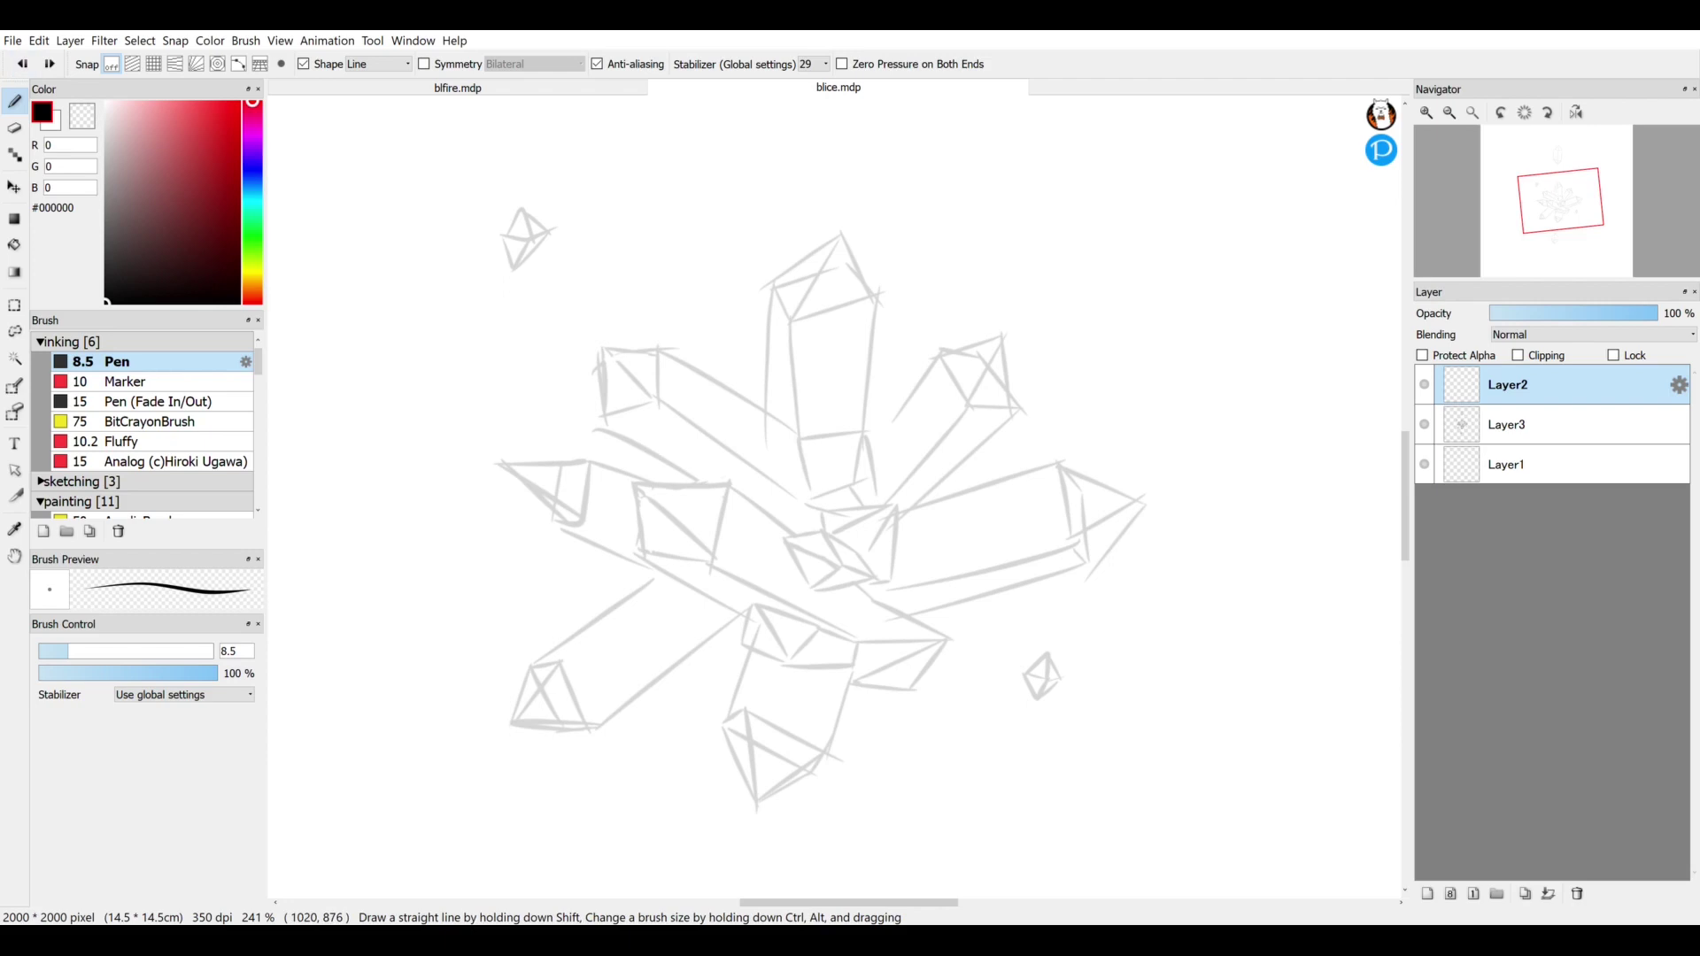
- Reduce the pen size to 3.5
drag(64, 652, 56, 652)
key(bracketleft)
key(bracketleft)
key(bracketleft)
key(bracketright)
key(bracketright)
key(bracketright)
- Ink the sides and the pointed tip of the tall upper crystal with straight lines on Layer2
mouse_move(790, 319)
mouse_down()
mouse_move(808, 496)
mouse_move(792, 354)
mouse_move(799, 438)
mouse_up()
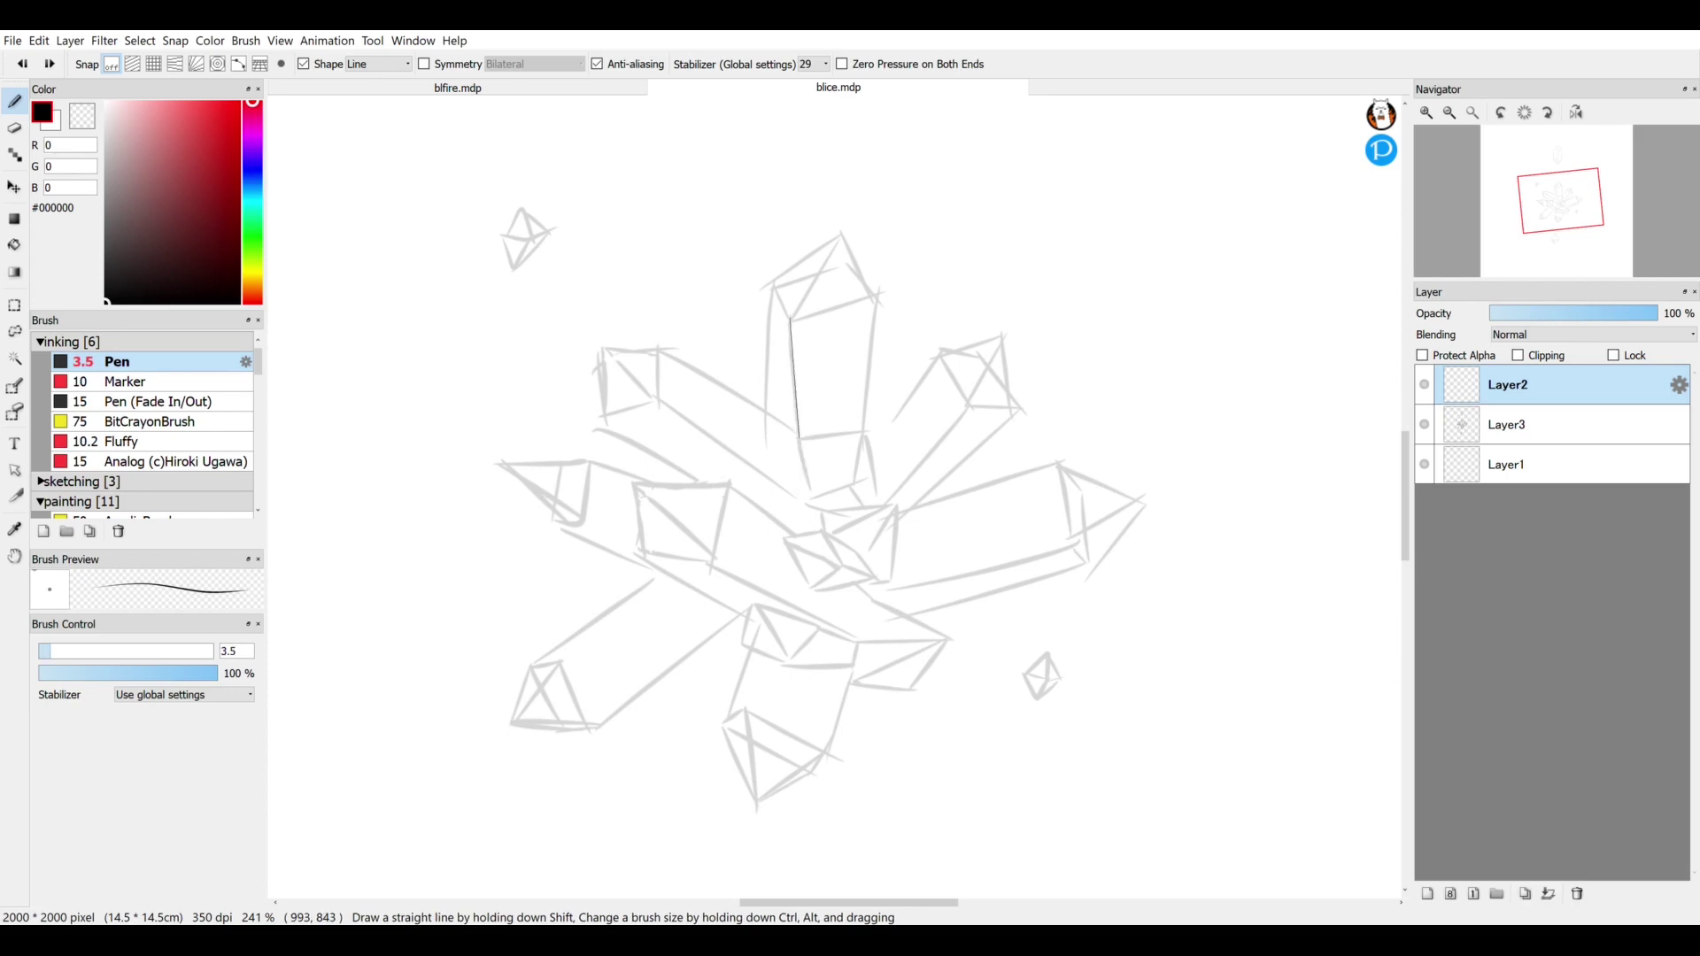
drag(876, 295, 863, 432)
mouse_move(841, 234)
mouse_down()
mouse_move(790, 319)
mouse_move(877, 296)
mouse_up()
mouse_move(841, 234)
mouse_down()
mouse_move(772, 283)
mouse_move(766, 412)
mouse_up()
drag(771, 289, 790, 320)
drag(790, 320, 877, 296)
- Ink the short faceted section at the base of the tall upper crystal with straight lines
drag(796, 437, 810, 500)
drag(810, 501, 856, 485)
drag(855, 485, 881, 509)
drag(865, 431, 881, 509)
drag(865, 431, 798, 437)
- Ink the facets of the small overlapping crystals at the center of the cluster
drag(864, 431, 896, 581)
drag(823, 531, 836, 567)
mouse_move(837, 567)
mouse_down()
mouse_move(874, 578)
mouse_move(857, 550)
mouse_move(875, 578)
mouse_up()
mouse_move(875, 578)
mouse_down()
mouse_move(813, 590)
mouse_move(783, 538)
mouse_up()
mouse_move(782, 538)
mouse_down()
mouse_move(825, 533)
mouse_move(813, 590)
mouse_up()
drag(820, 510, 825, 531)
drag(829, 532, 896, 582)
- Ink the body and faceted tip of the upper-right crystal with straight lines
mouse_move(891, 423)
mouse_down()
mouse_move(940, 354)
mouse_move(868, 452)
mouse_up()
drag(938, 355, 1003, 337)
mouse_move(1003, 336)
mouse_down()
mouse_move(1021, 410)
mouse_move(971, 406)
mouse_up()
mouse_move(971, 406)
mouse_down()
mouse_move(1021, 410)
mouse_move(895, 524)
mouse_move(882, 507)
mouse_move(1060, 462)
mouse_up()
- Ink the long edges and pointed tip of the large crystal on the right of the cluster
drag(867, 592, 1074, 547)
drag(903, 615, 1087, 571)
mouse_move(1059, 462)
mouse_down()
mouse_move(1087, 571)
mouse_move(1140, 502)
mouse_up()
drag(1074, 544, 1140, 503)
drag(1060, 462, 1140, 503)
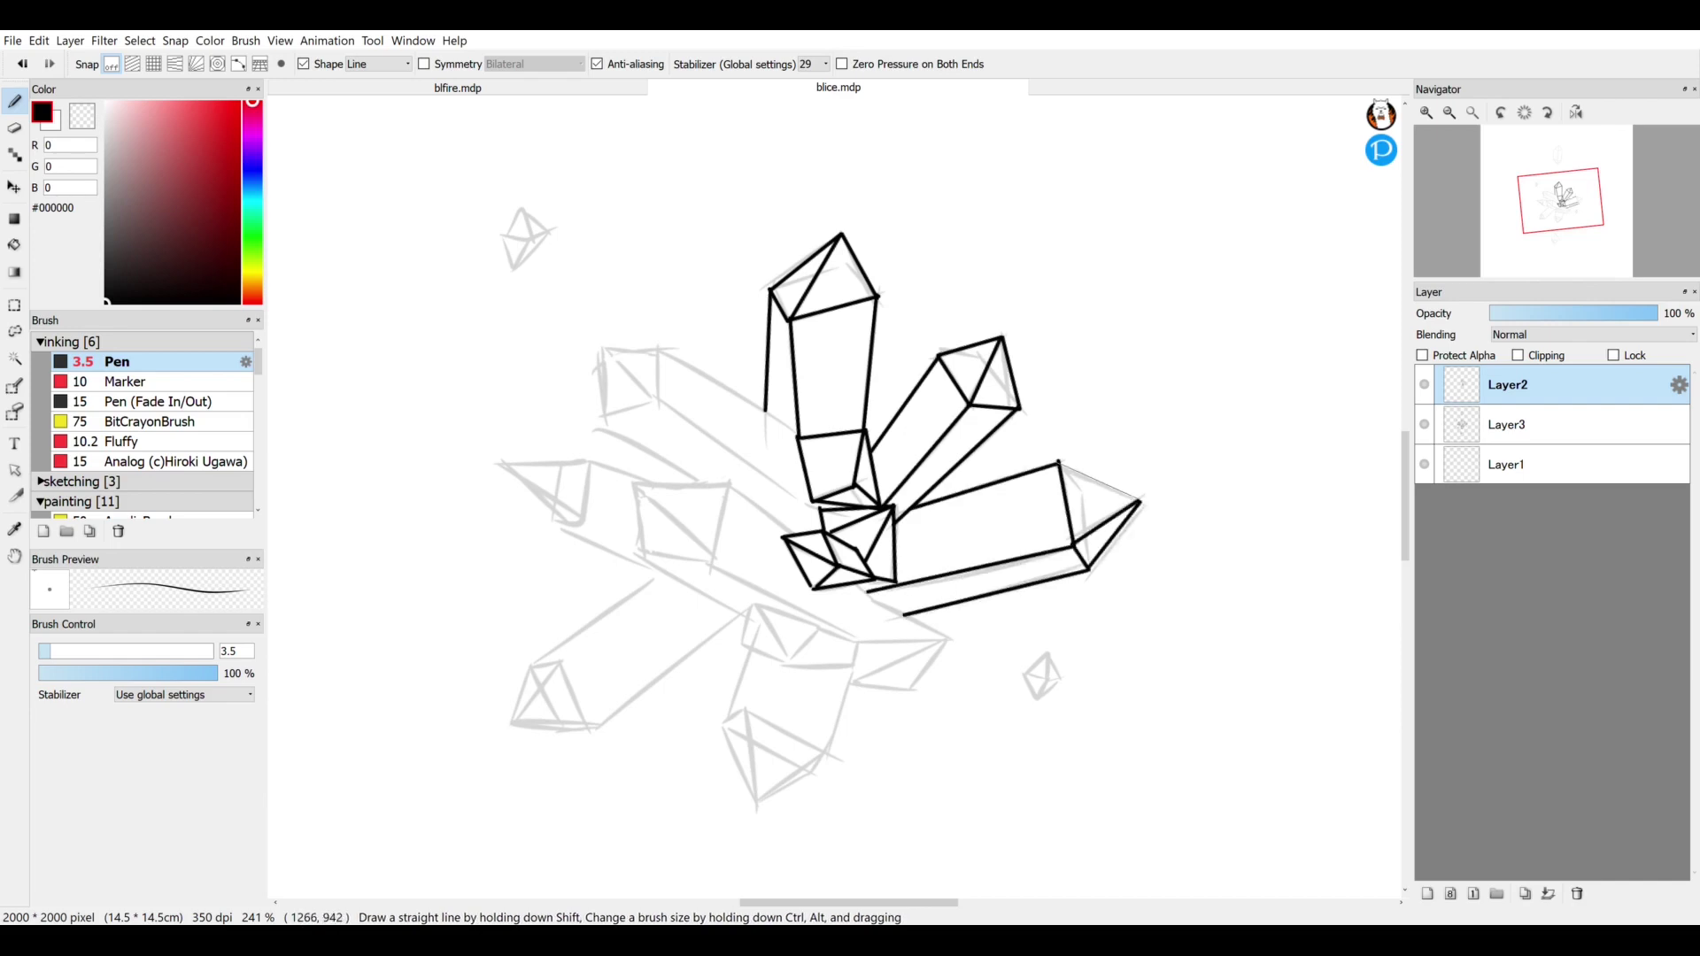
- Ink the small crystal pointing to the lower right, including its side edge and faceted tip
mouse_move(865, 590)
mouse_down()
mouse_move(946, 637)
mouse_move(910, 689)
mouse_move(847, 683)
mouse_move(945, 639)
mouse_up()
mouse_move(846, 682)
mouse_down()
mouse_move(853, 638)
mouse_move(946, 638)
mouse_up()
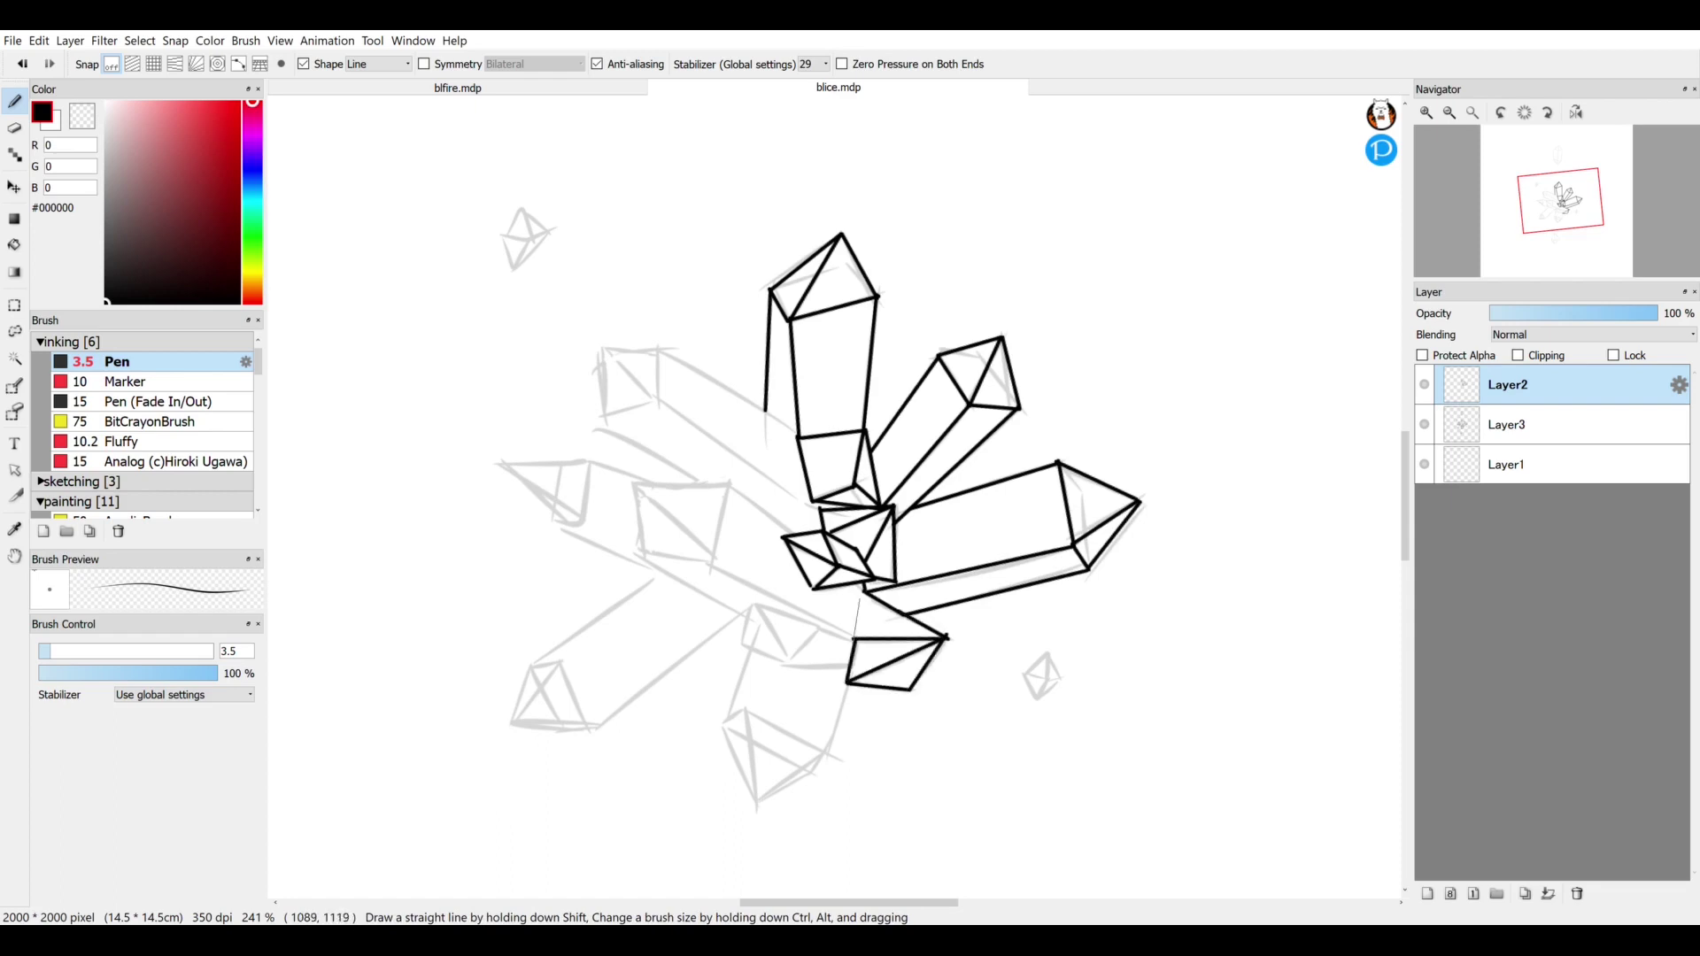
drag(865, 592, 853, 638)
- Undo the last lines of the small lower-right crystal and redo all of them
key(e)
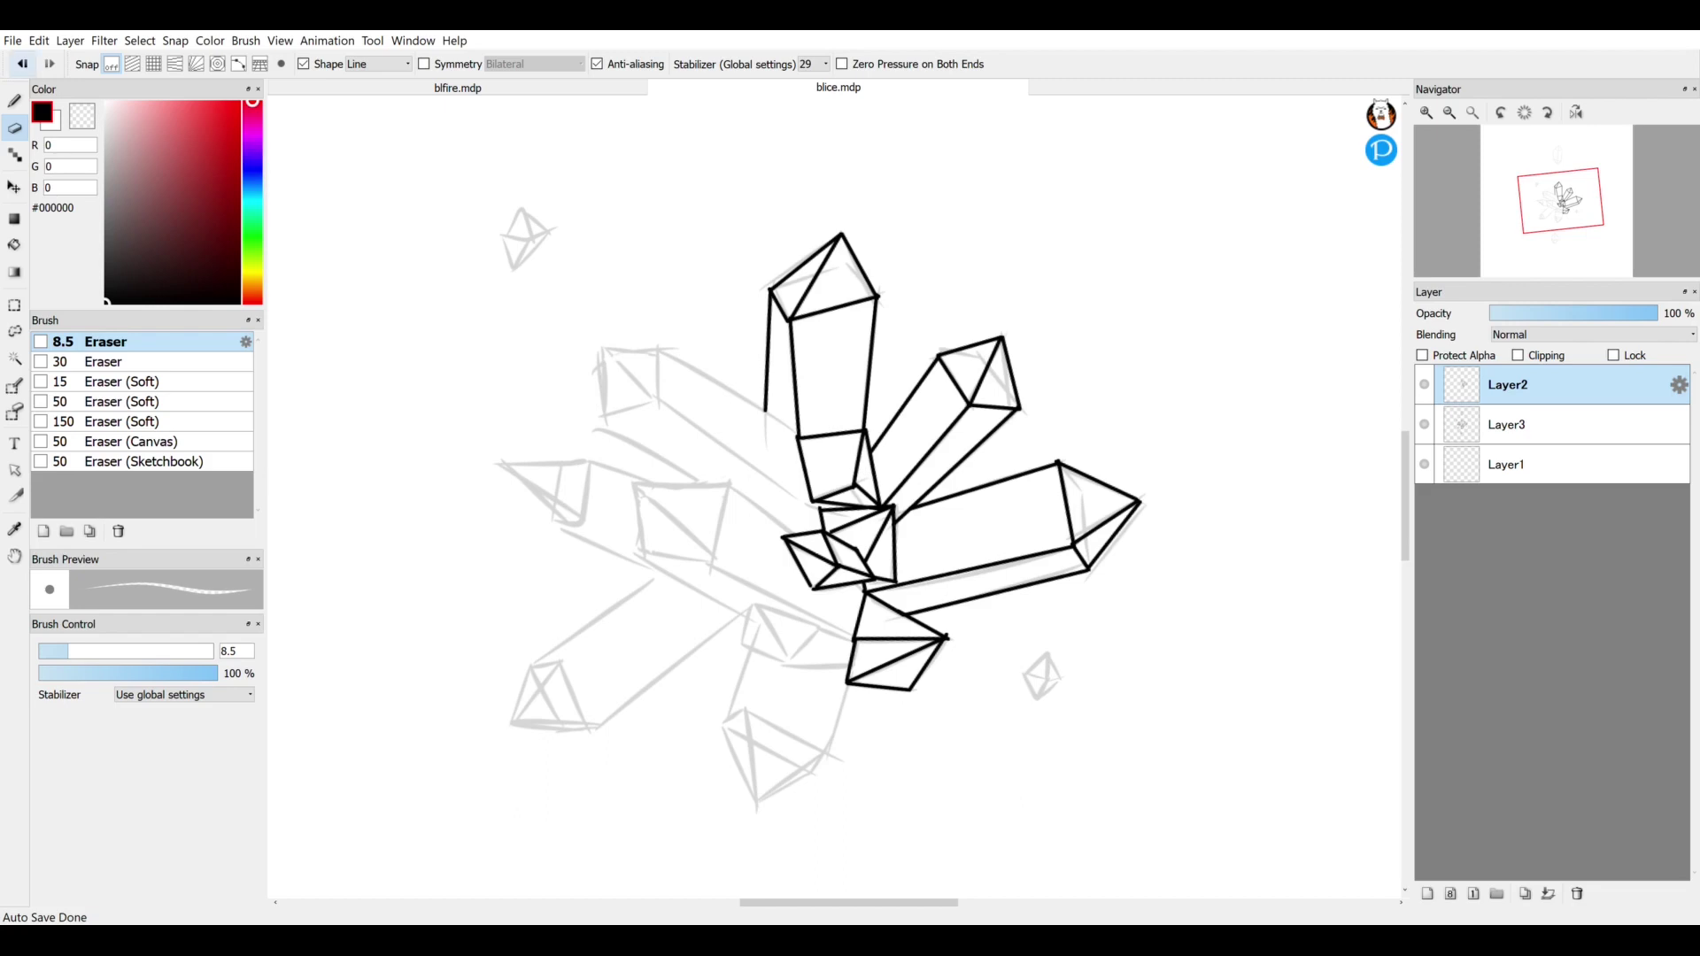
click(23, 64)
click(22, 63)
click(22, 64)
click(22, 64)
click(22, 64)
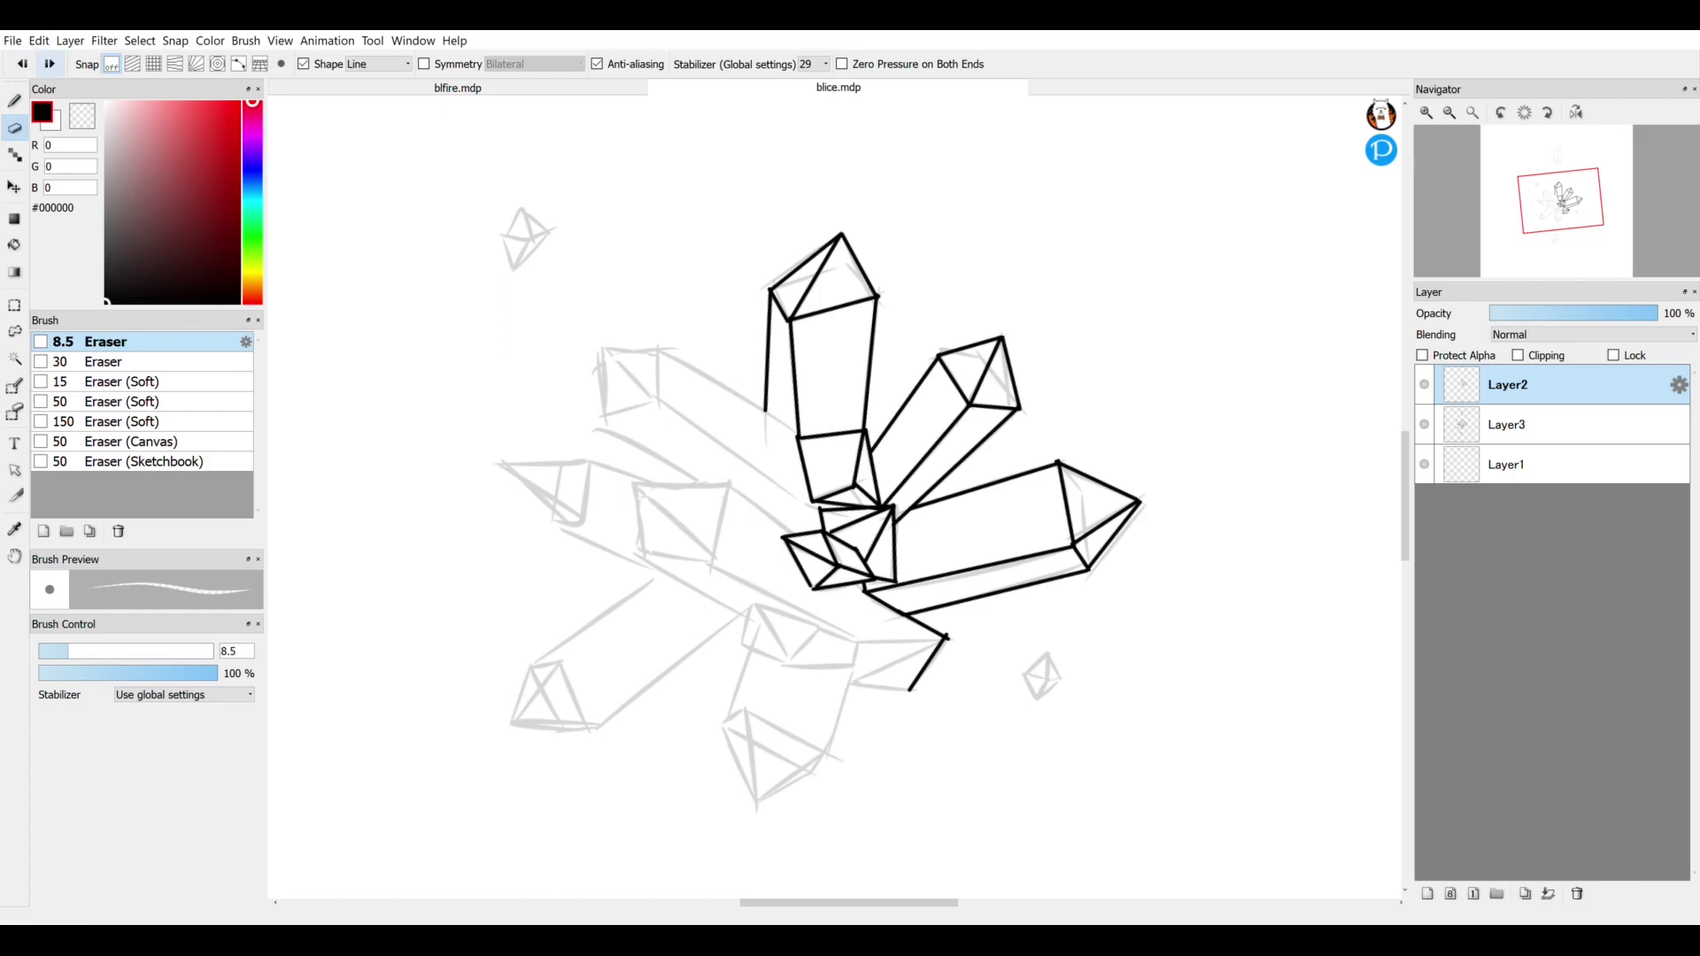
click(50, 64)
click(49, 63)
click(50, 64)
click(49, 64)
click(50, 64)
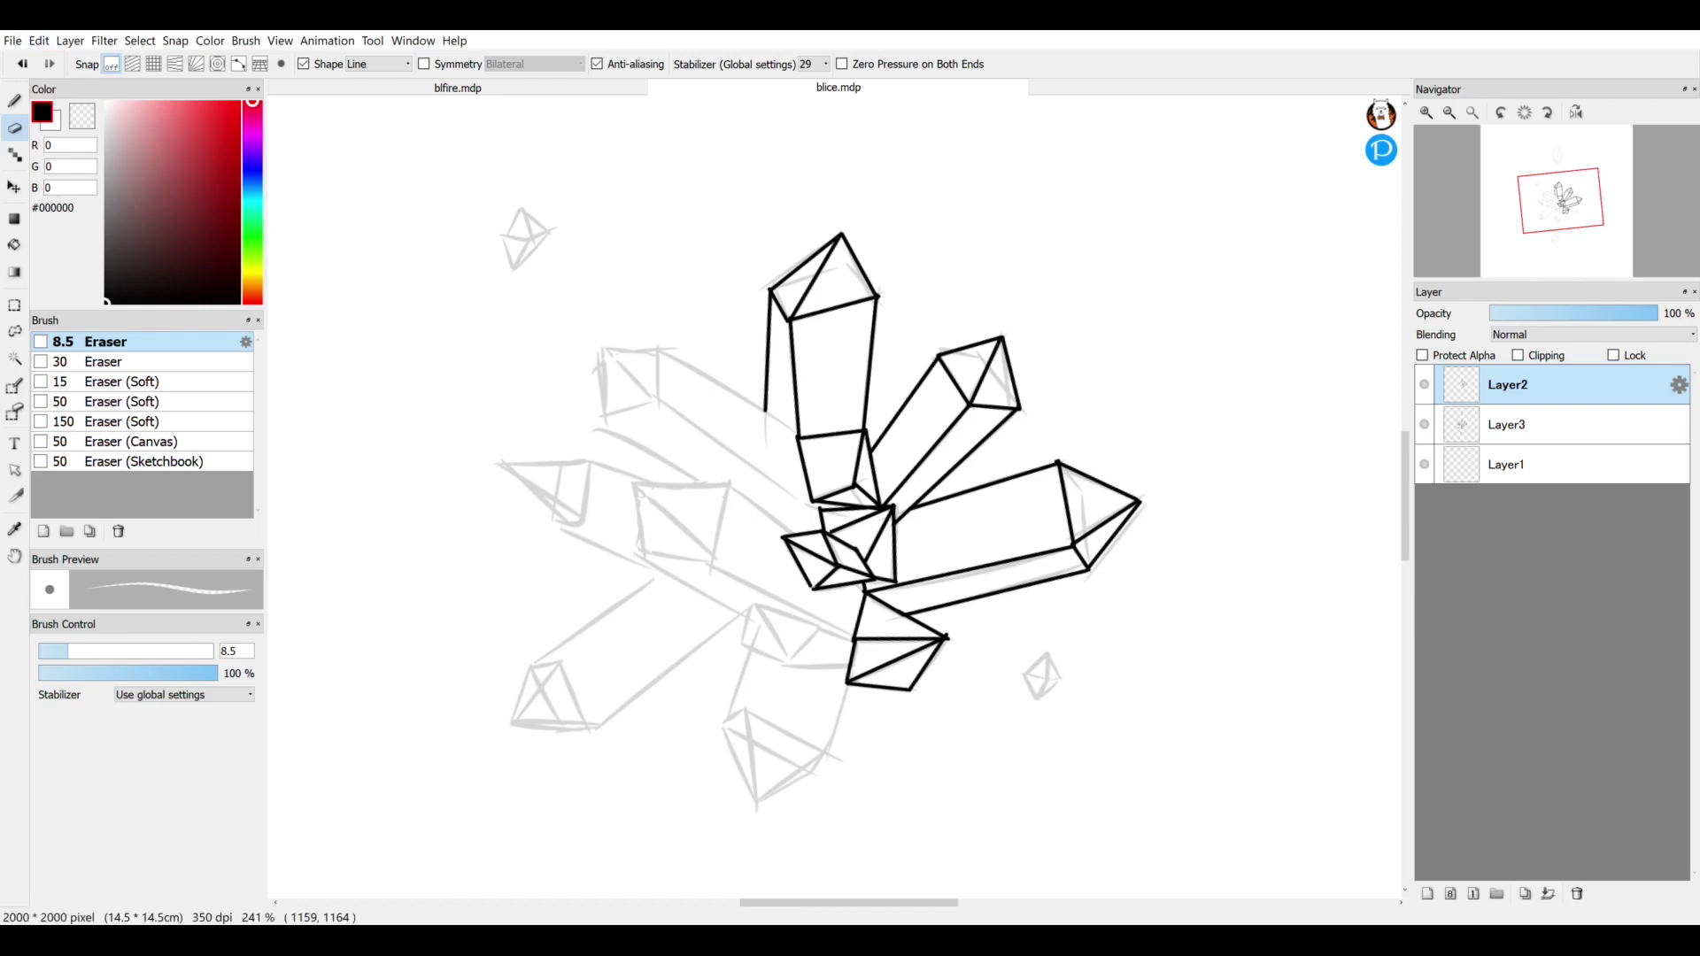
- Erase the overshooting line end at the tip of the small lower-right crystal
click(14, 101)
key(e)
click(304, 63)
click(304, 63)
click(304, 64)
click(303, 64)
click(303, 64)
mouse_move(1064, 468)
mouse_down()
mouse_move(959, 602)
mouse_move(853, 507)
mouse_up()
key(ctrl+d)
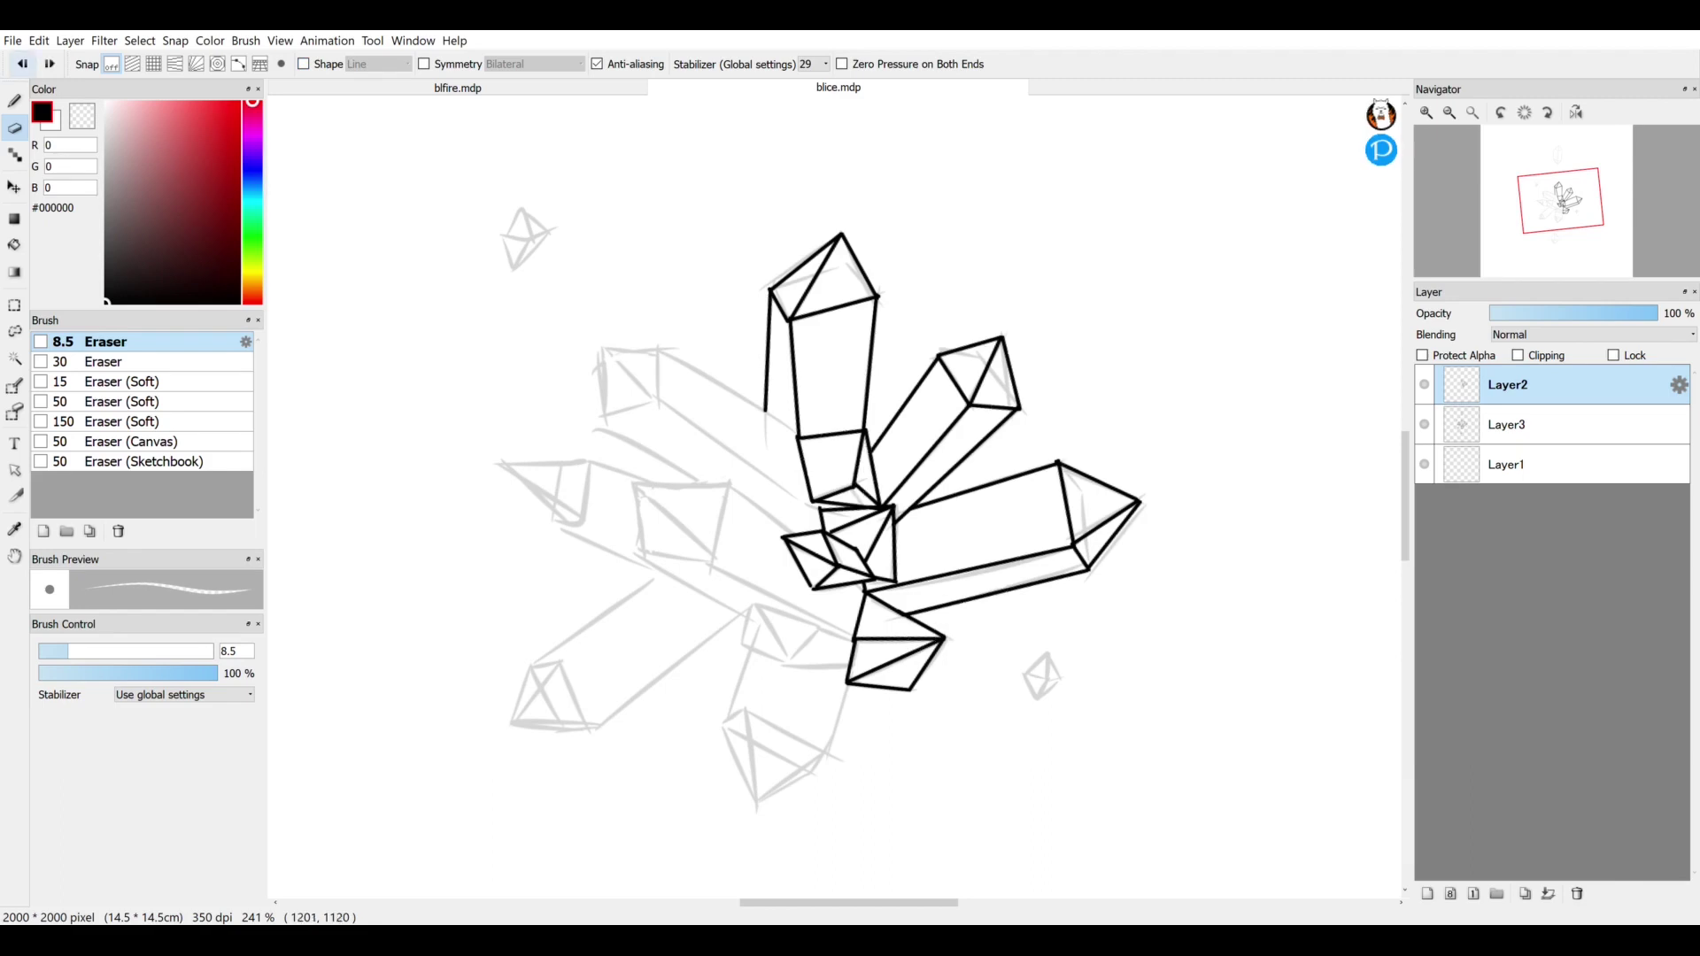
- Ink the upper-left crystal's long edges and faceted end with straight pen lines
key(b)
drag(658, 347, 798, 435)
mouse_move(814, 507)
mouse_down()
mouse_move(657, 398)
mouse_move(694, 482)
mouse_up()
drag(600, 414, 658, 399)
drag(658, 347, 658, 399)
drag(599, 349, 658, 347)
drag(599, 349, 658, 399)
drag(599, 349, 600, 414)
- Ink the faceted end and long edges of the middle-left crystal that runs towards the cluster's base
drag(632, 483, 728, 484)
mouse_move(632, 483)
mouse_down()
mouse_move(712, 563)
mouse_move(643, 550)
mouse_up()
drag(639, 550, 712, 563)
mouse_move(727, 484)
mouse_down()
mouse_move(712, 563)
mouse_move(795, 533)
mouse_up()
drag(712, 563, 855, 638)
drag(639, 550, 752, 612)
- Ink the small faceted crystal below the center and the bottom crystal with its pointed tip
mouse_move(755, 606)
mouse_down()
mouse_move(786, 662)
mouse_move(743, 647)
mouse_move(822, 626)
mouse_up()
drag(822, 627, 786, 663)
drag(786, 663, 854, 638)
drag(746, 710, 828, 755)
drag(758, 806, 827, 755)
drag(744, 648, 724, 714)
- Ink the pointed tip of the far-left crystal and undo the extra line drawn along its lower edge
mouse_move(494, 461)
mouse_down()
mouse_move(556, 524)
mouse_move(592, 460)
mouse_up()
drag(592, 460, 582, 522)
drag(556, 525, 639, 551)
key(ctrl+z)
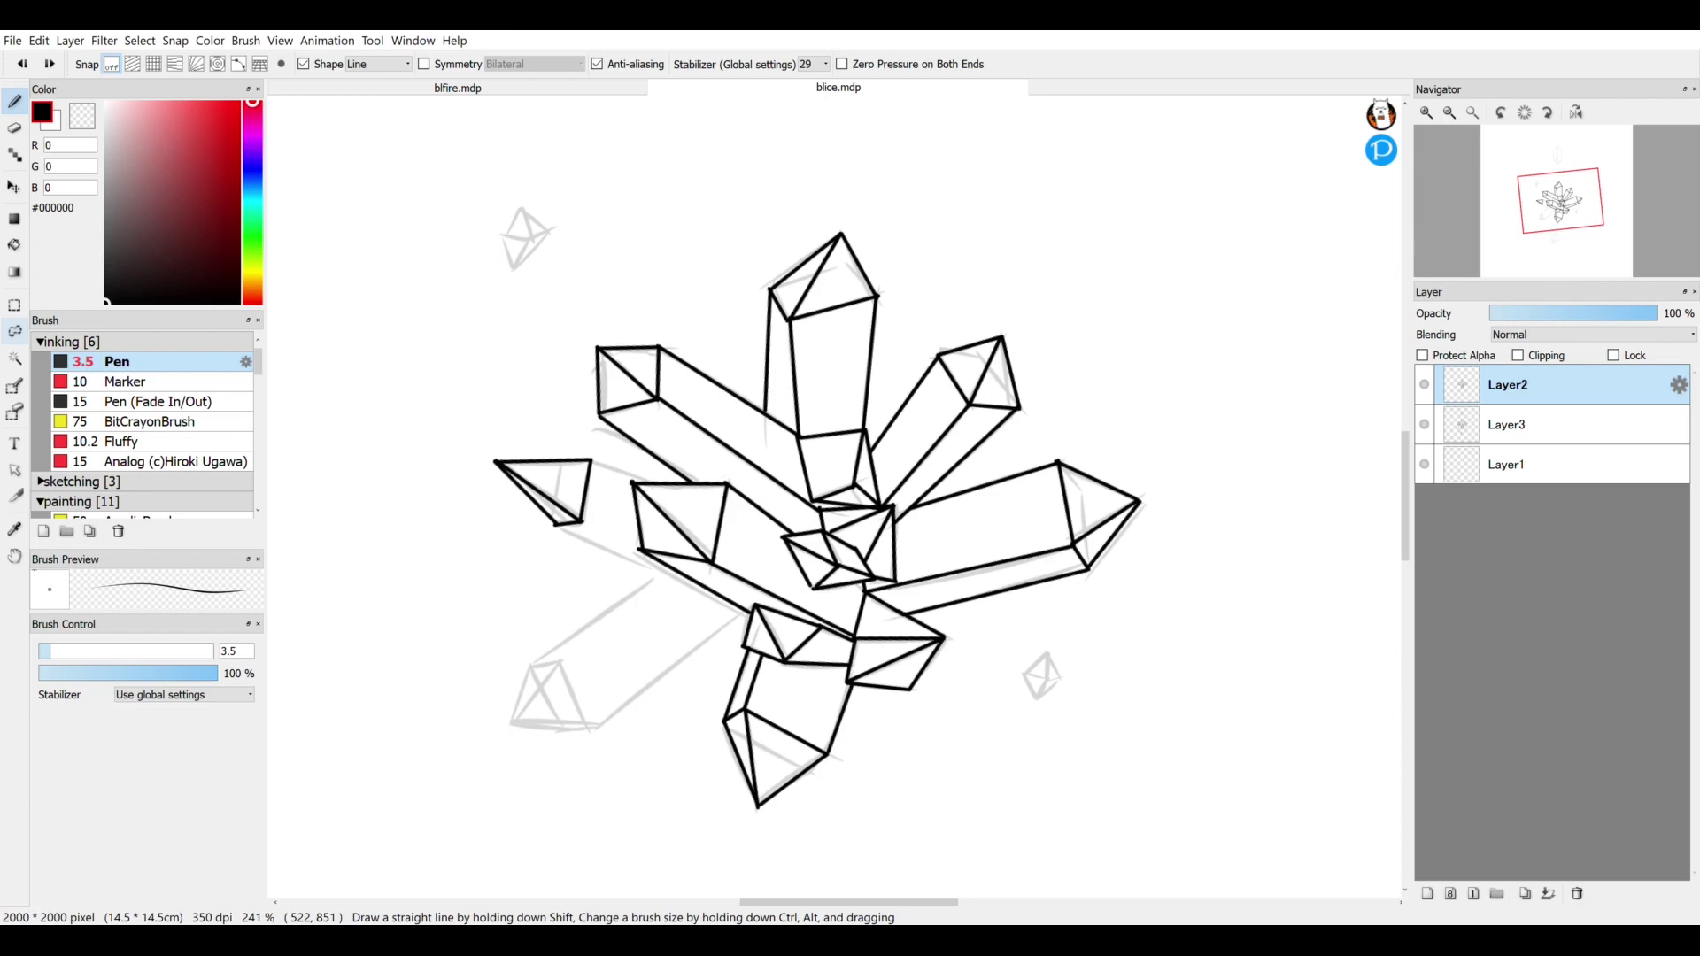
key(m)
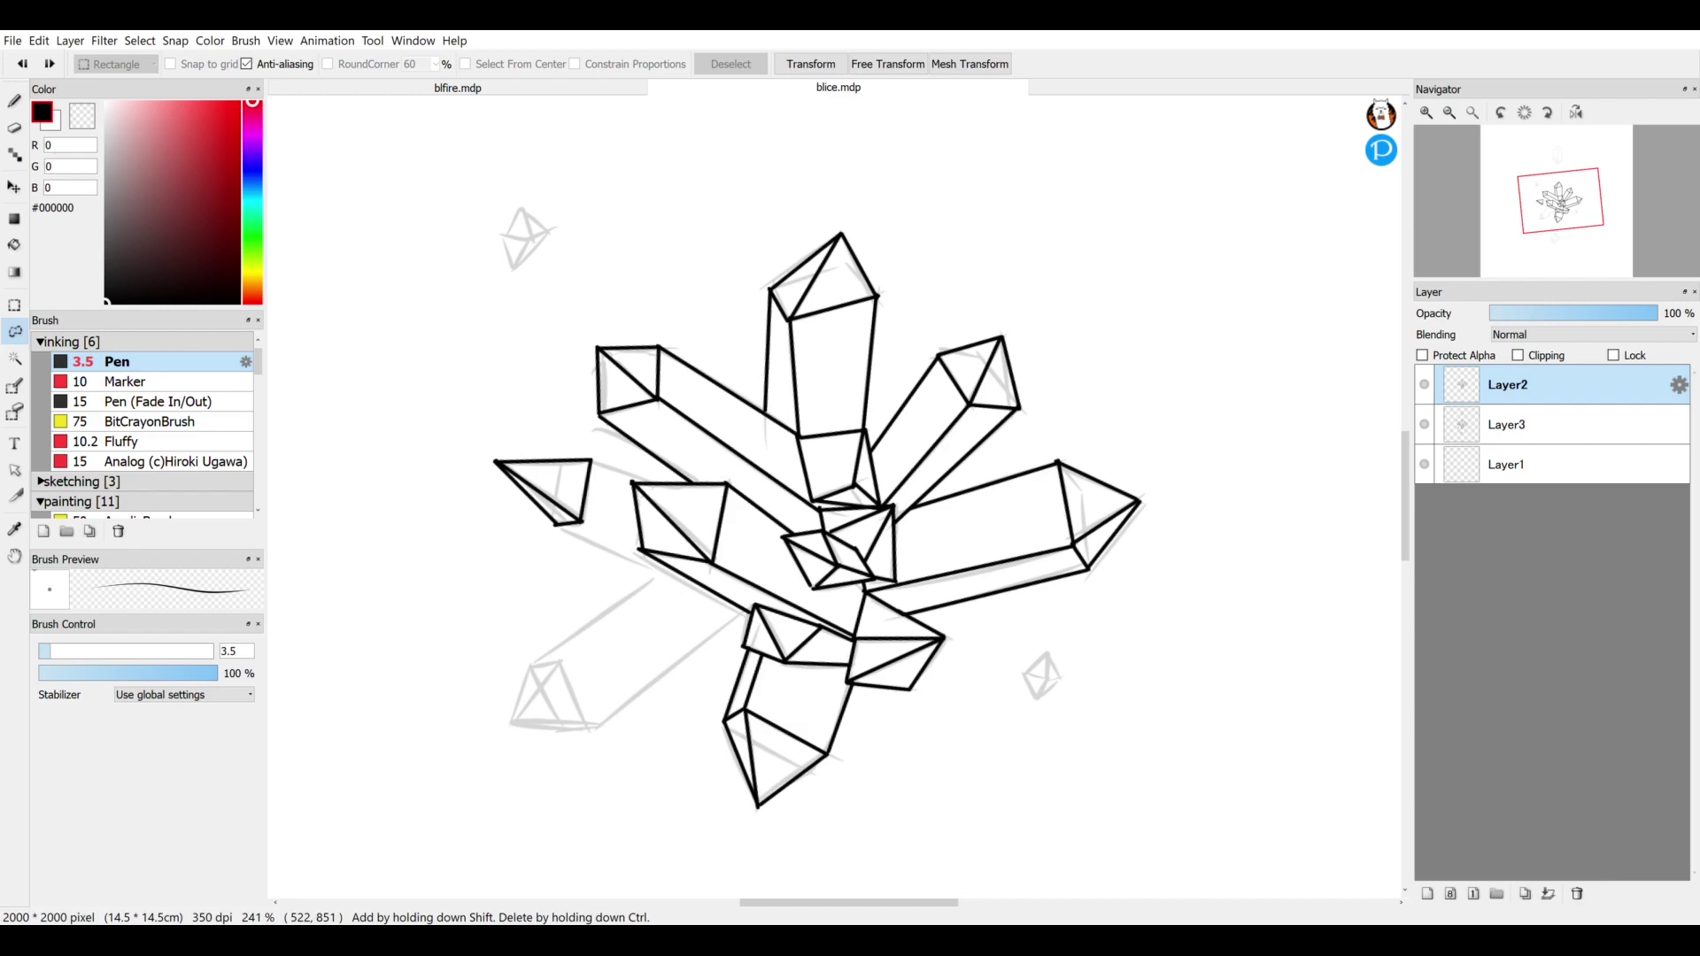
click(14, 306)
mouse_move(357, 324)
mouse_down()
mouse_move(493, 483)
mouse_move(497, 450)
mouse_move(457, 534)
mouse_move(495, 556)
mouse_move(429, 404)
mouse_move(509, 500)
mouse_move(531, 506)
mouse_move(534, 487)
mouse_move(503, 437)
mouse_move(372, 347)
mouse_up()
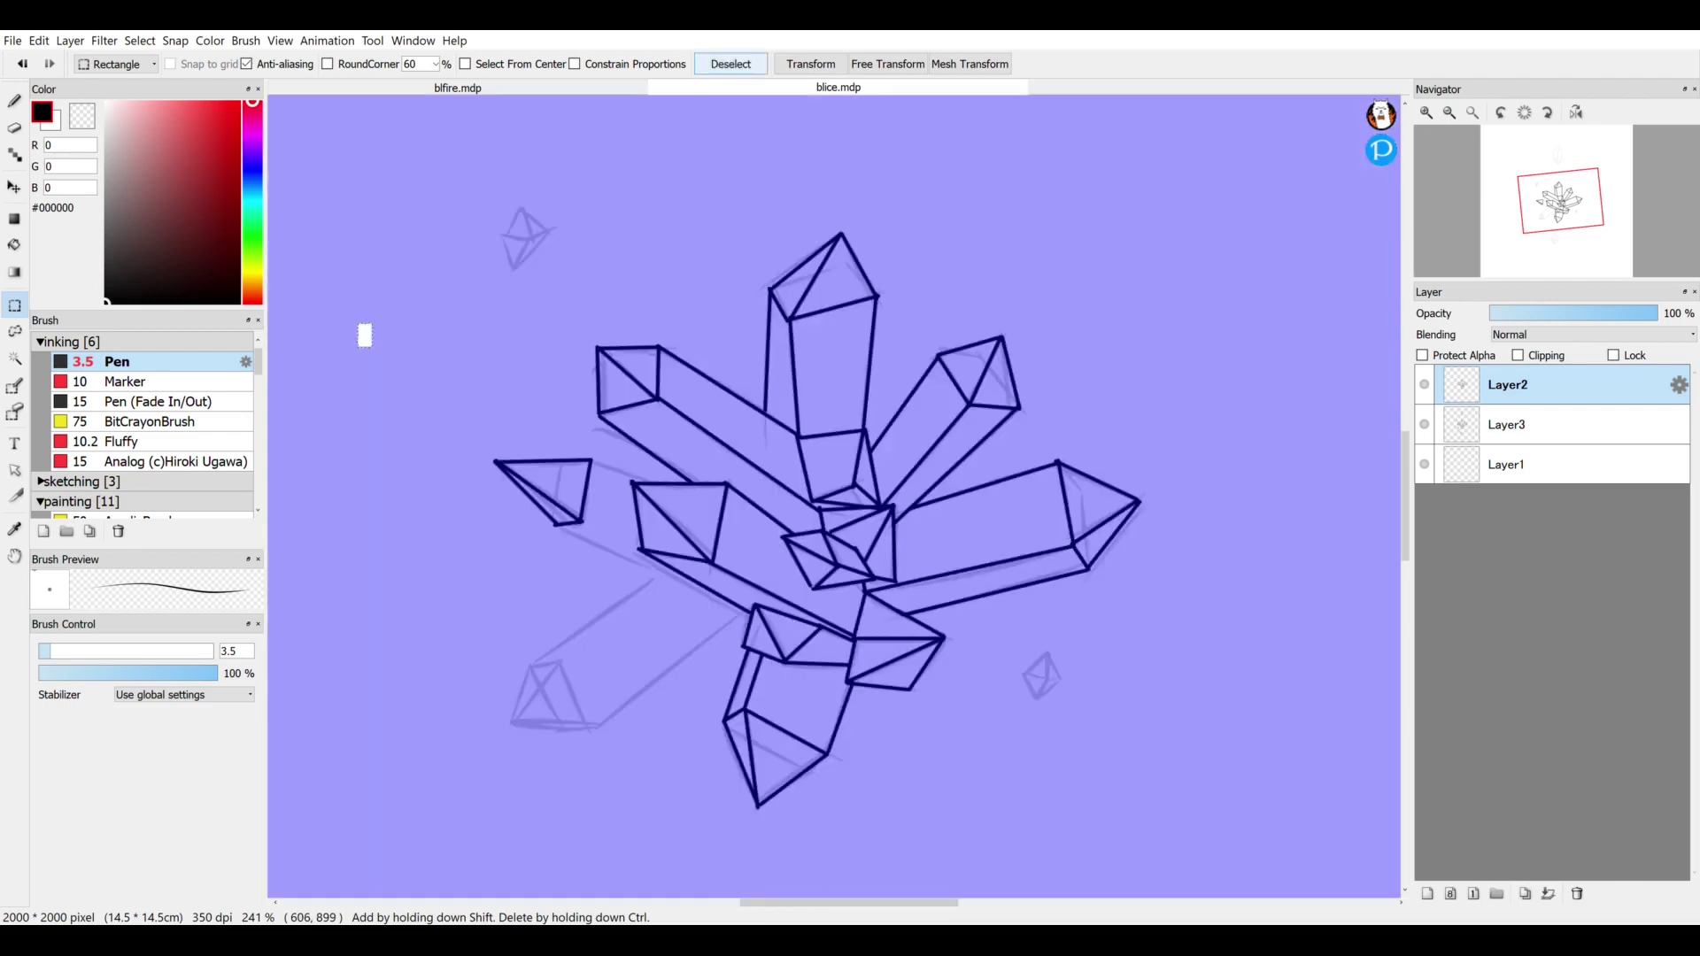
click(730, 64)
click(14, 331)
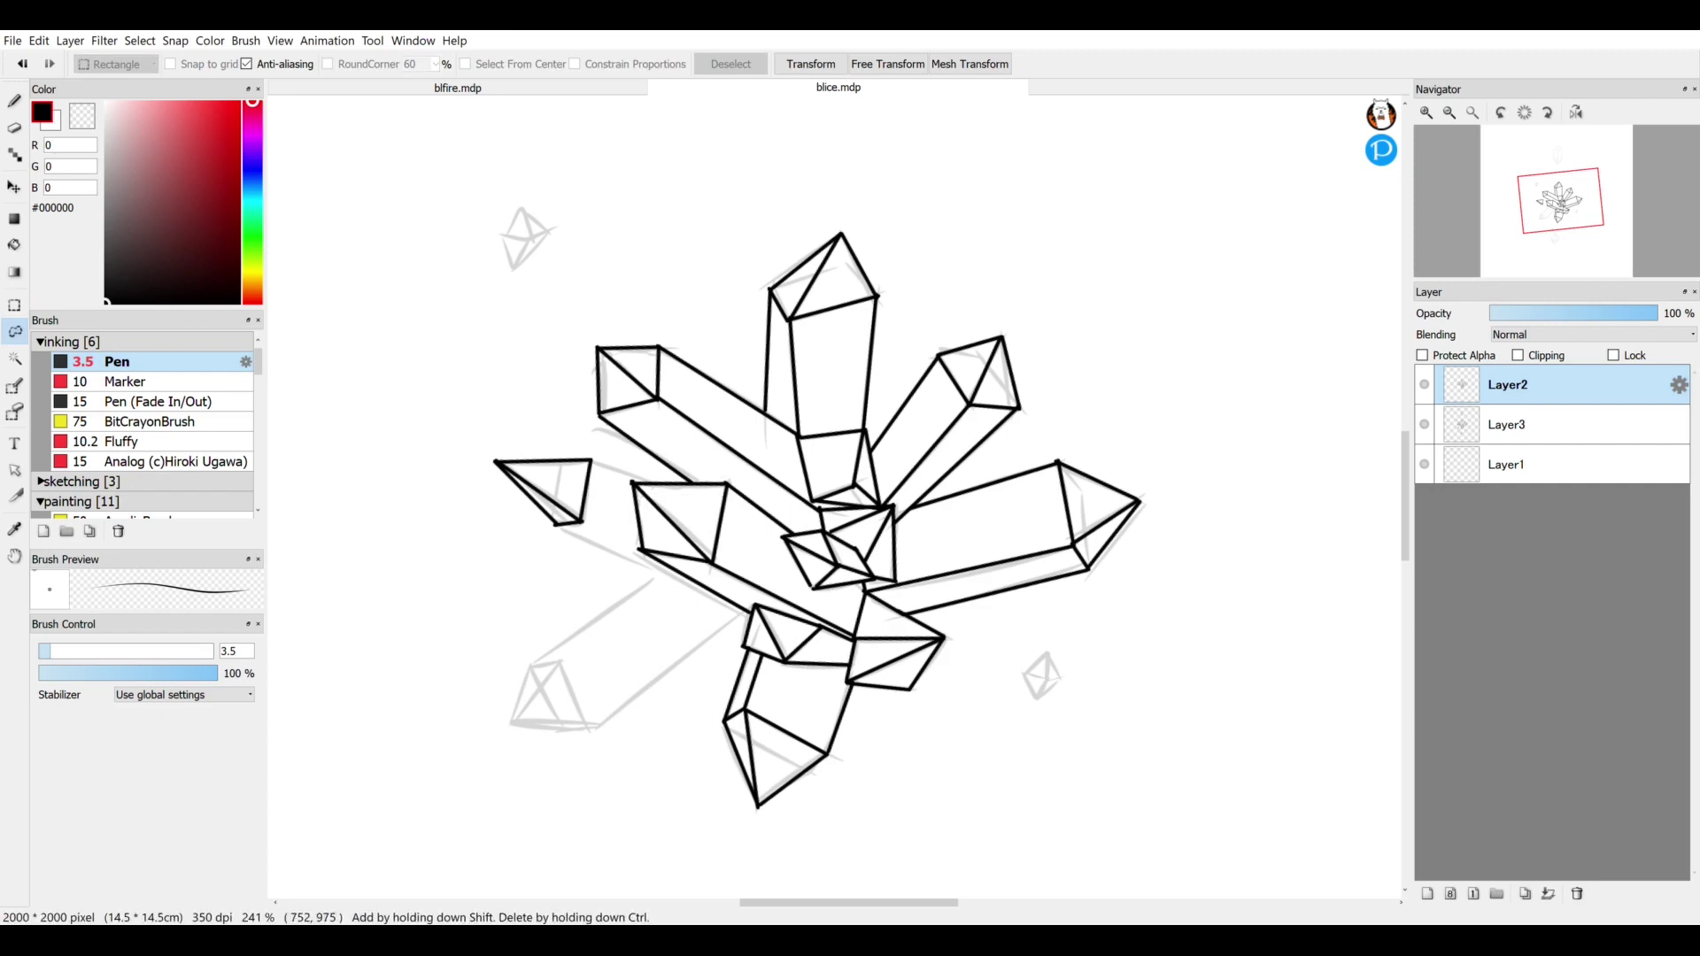
mouse_move(336, 320)
mouse_down()
mouse_move(523, 199)
mouse_move(334, 322)
mouse_up()
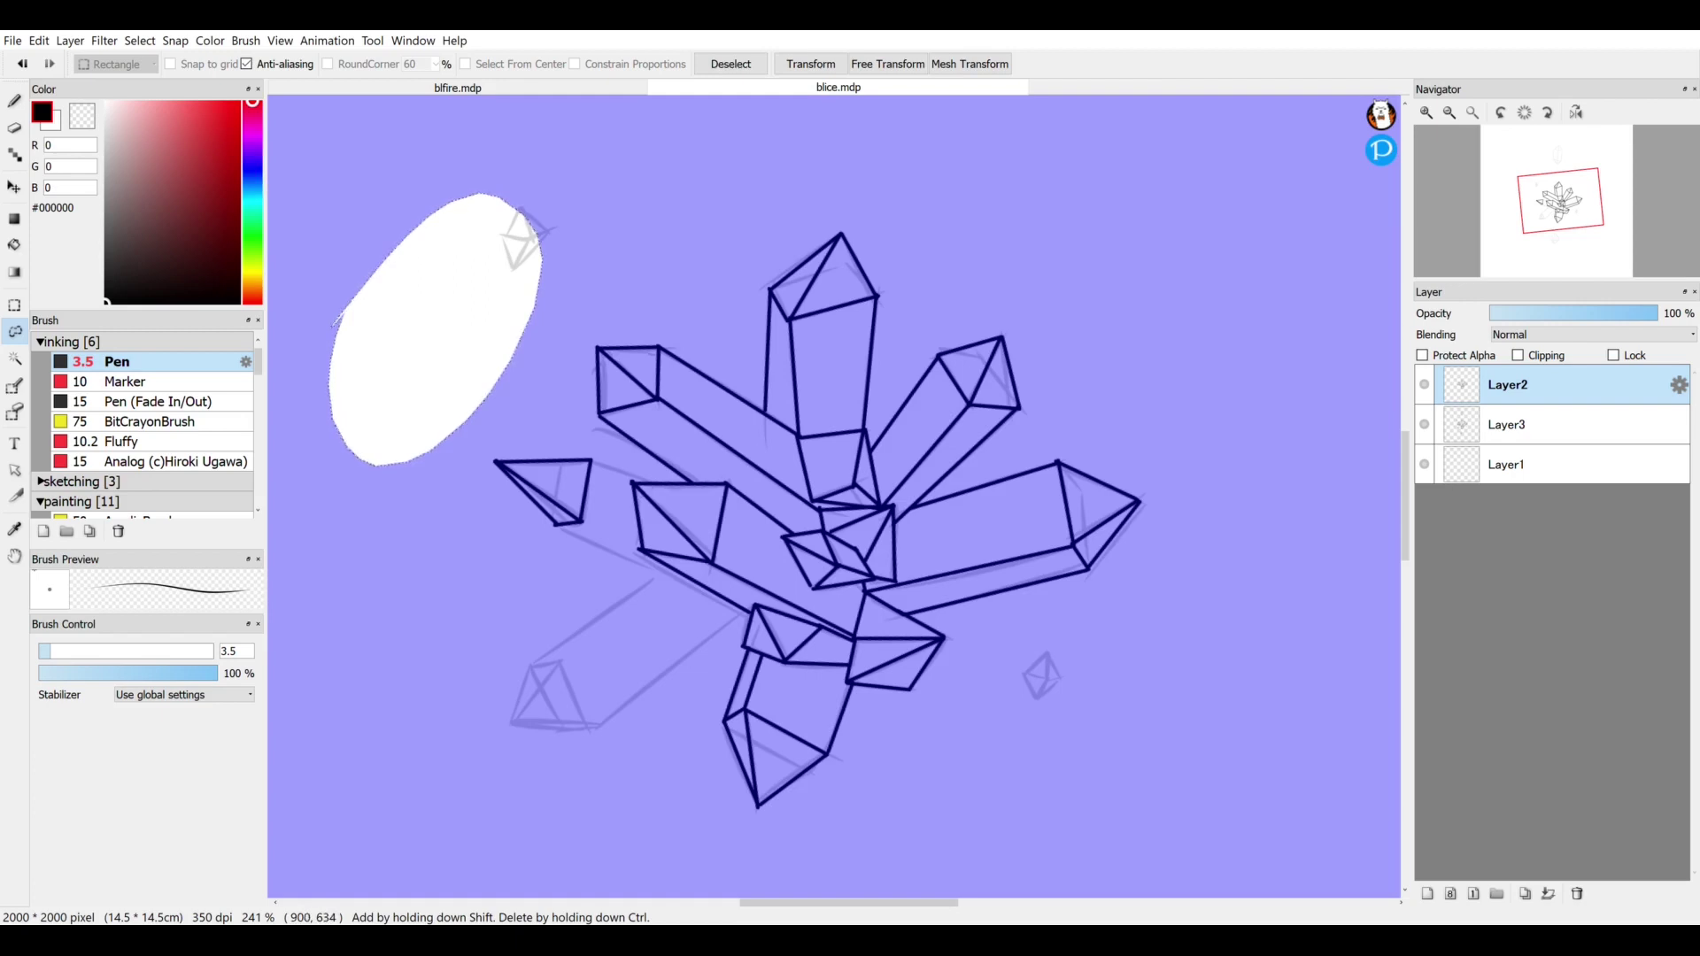
key(ctrl+d)
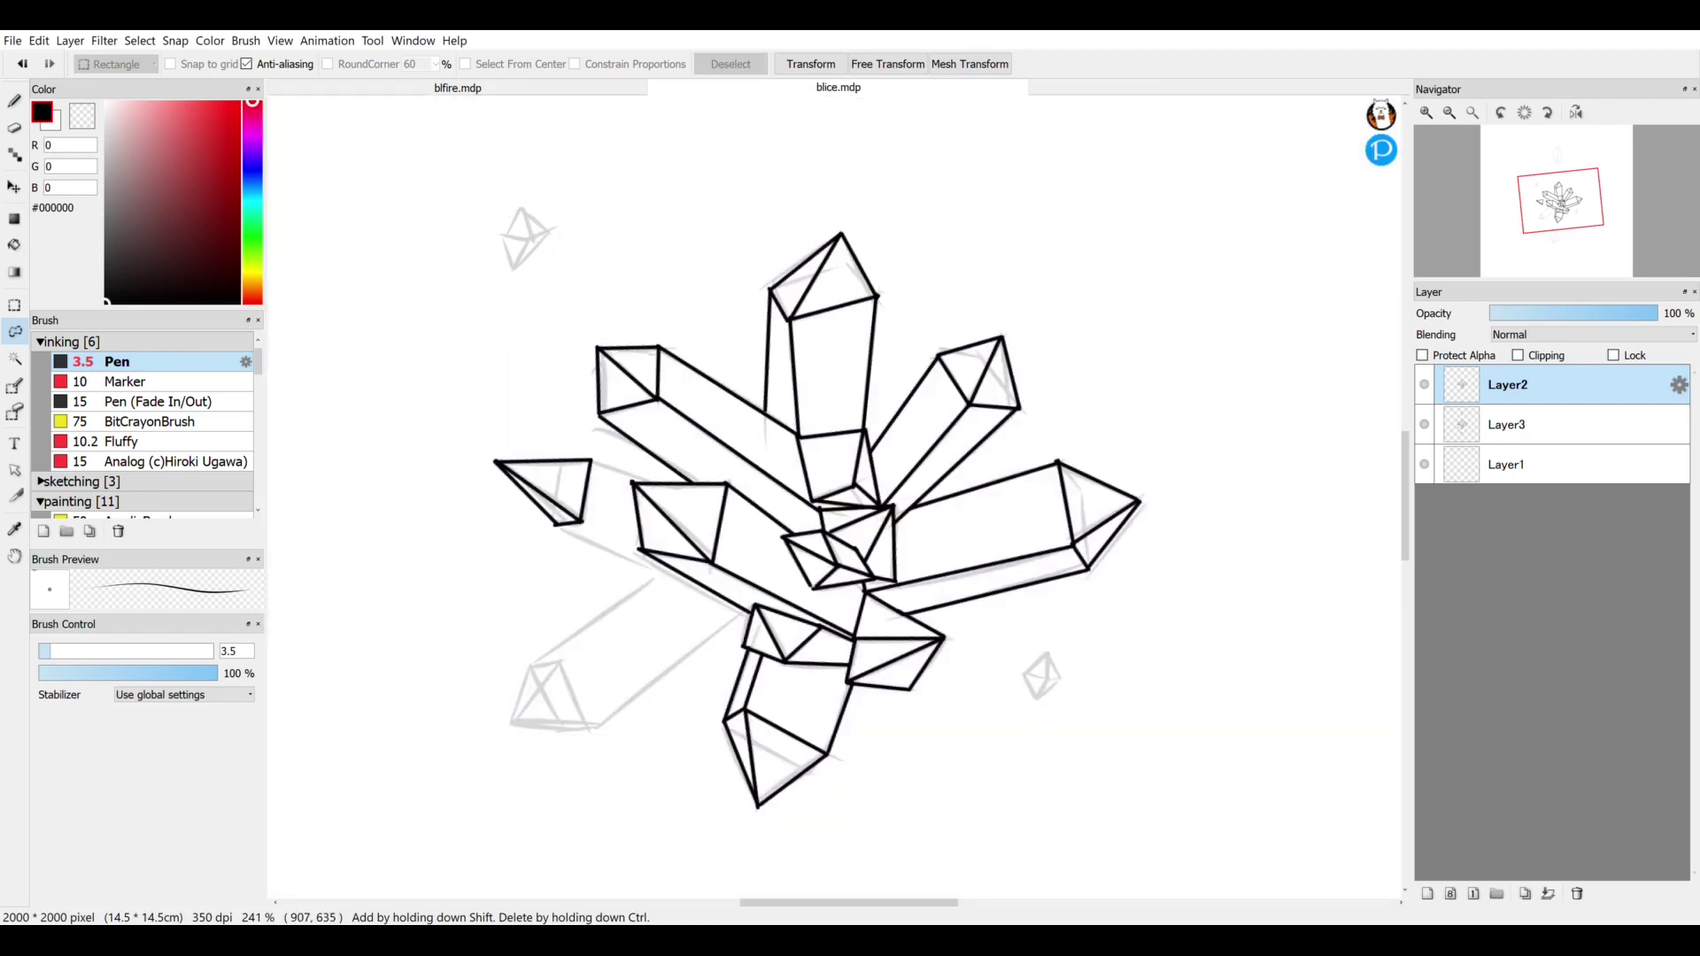
- Lasso the far-left crystal's inked tip, shift it about 4 px right and 15 px down with Transform, and deselect it
mouse_move(473, 440)
mouse_down()
mouse_move(484, 524)
mouse_move(538, 558)
mouse_move(586, 532)
mouse_move(599, 448)
mouse_move(478, 434)
mouse_up()
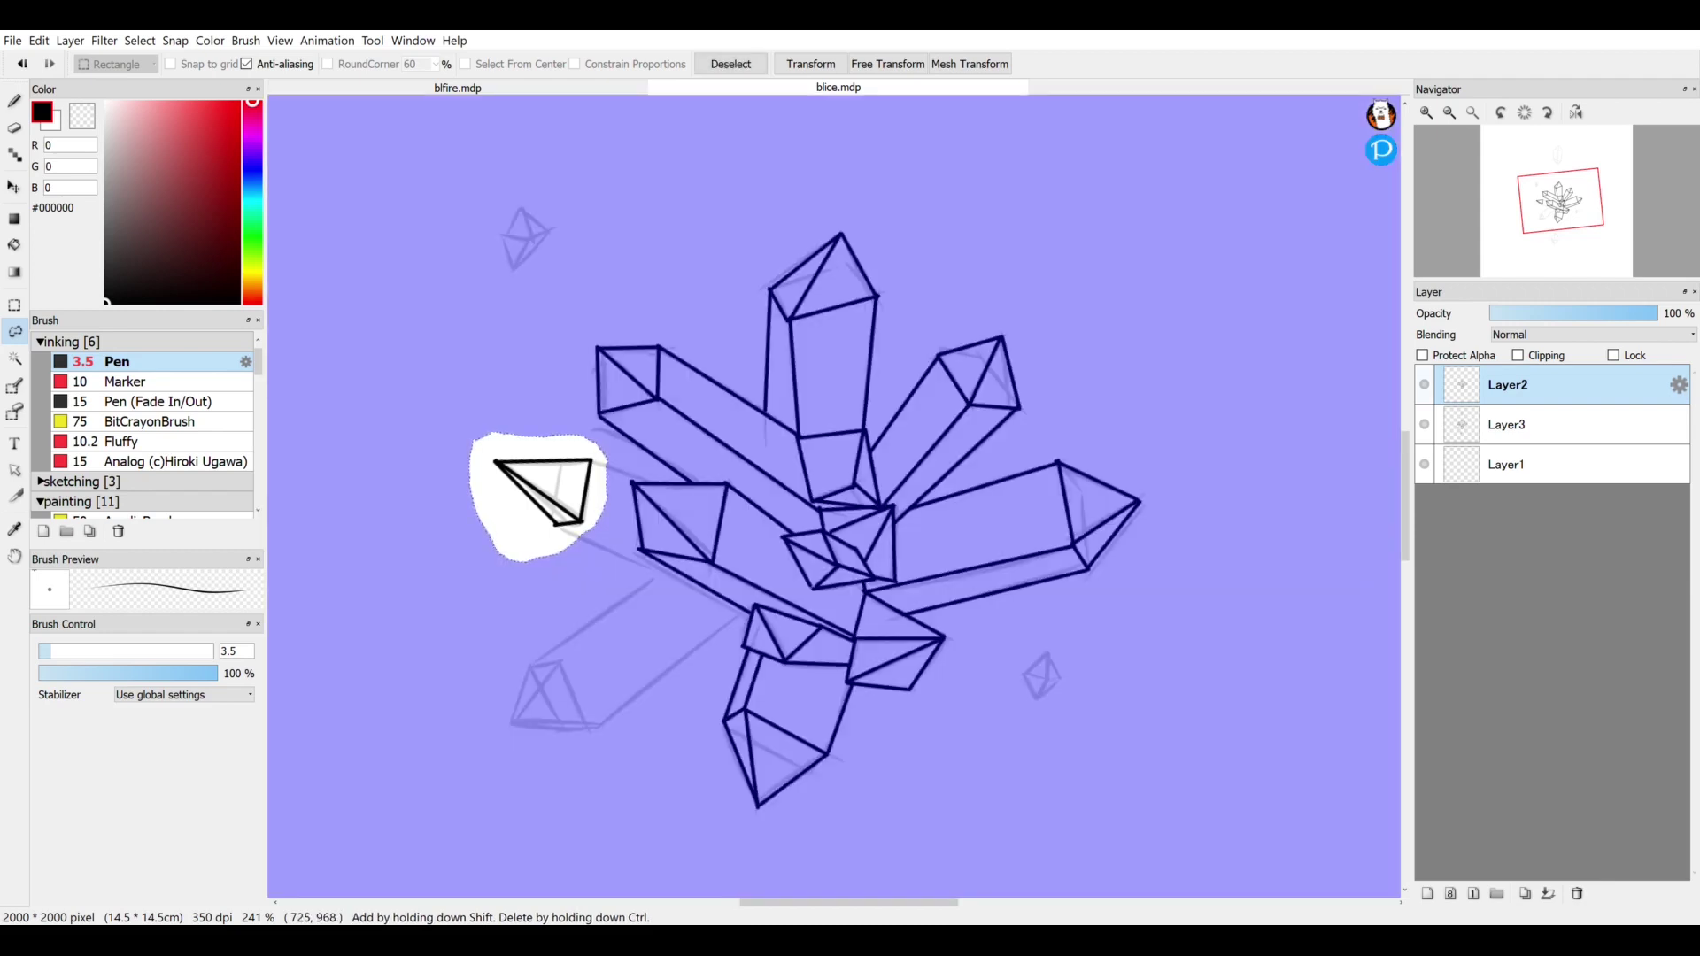
key(ctrl)
key(ctrl+t)
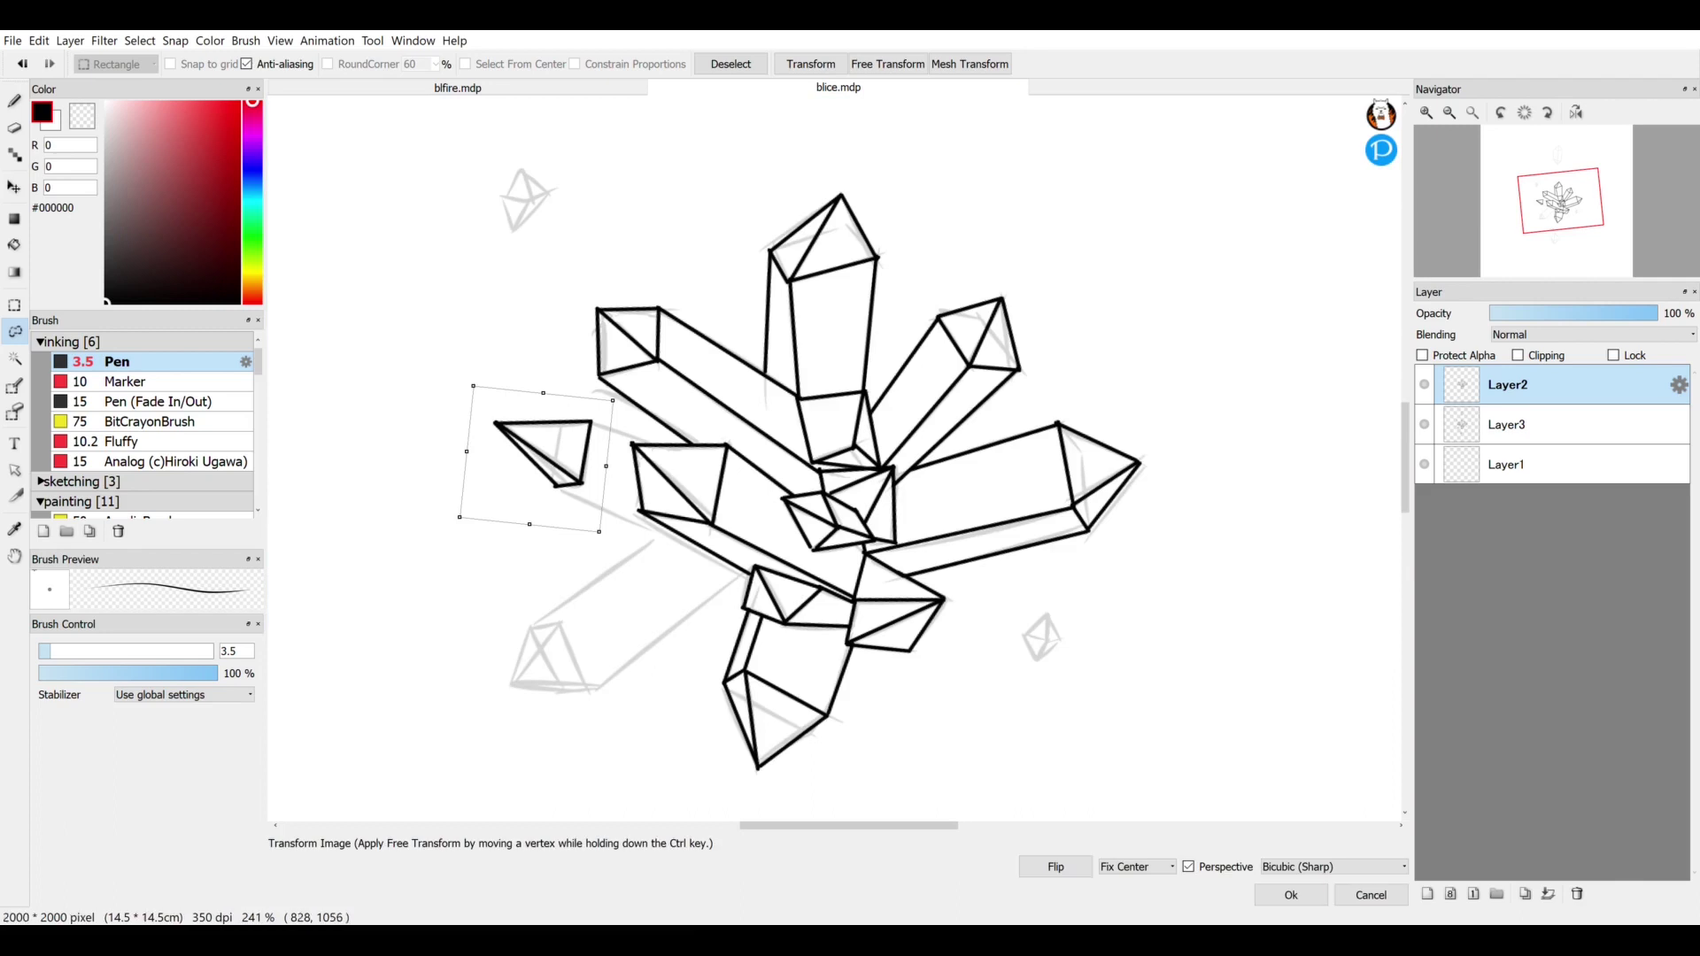
drag(537, 458, 539, 478)
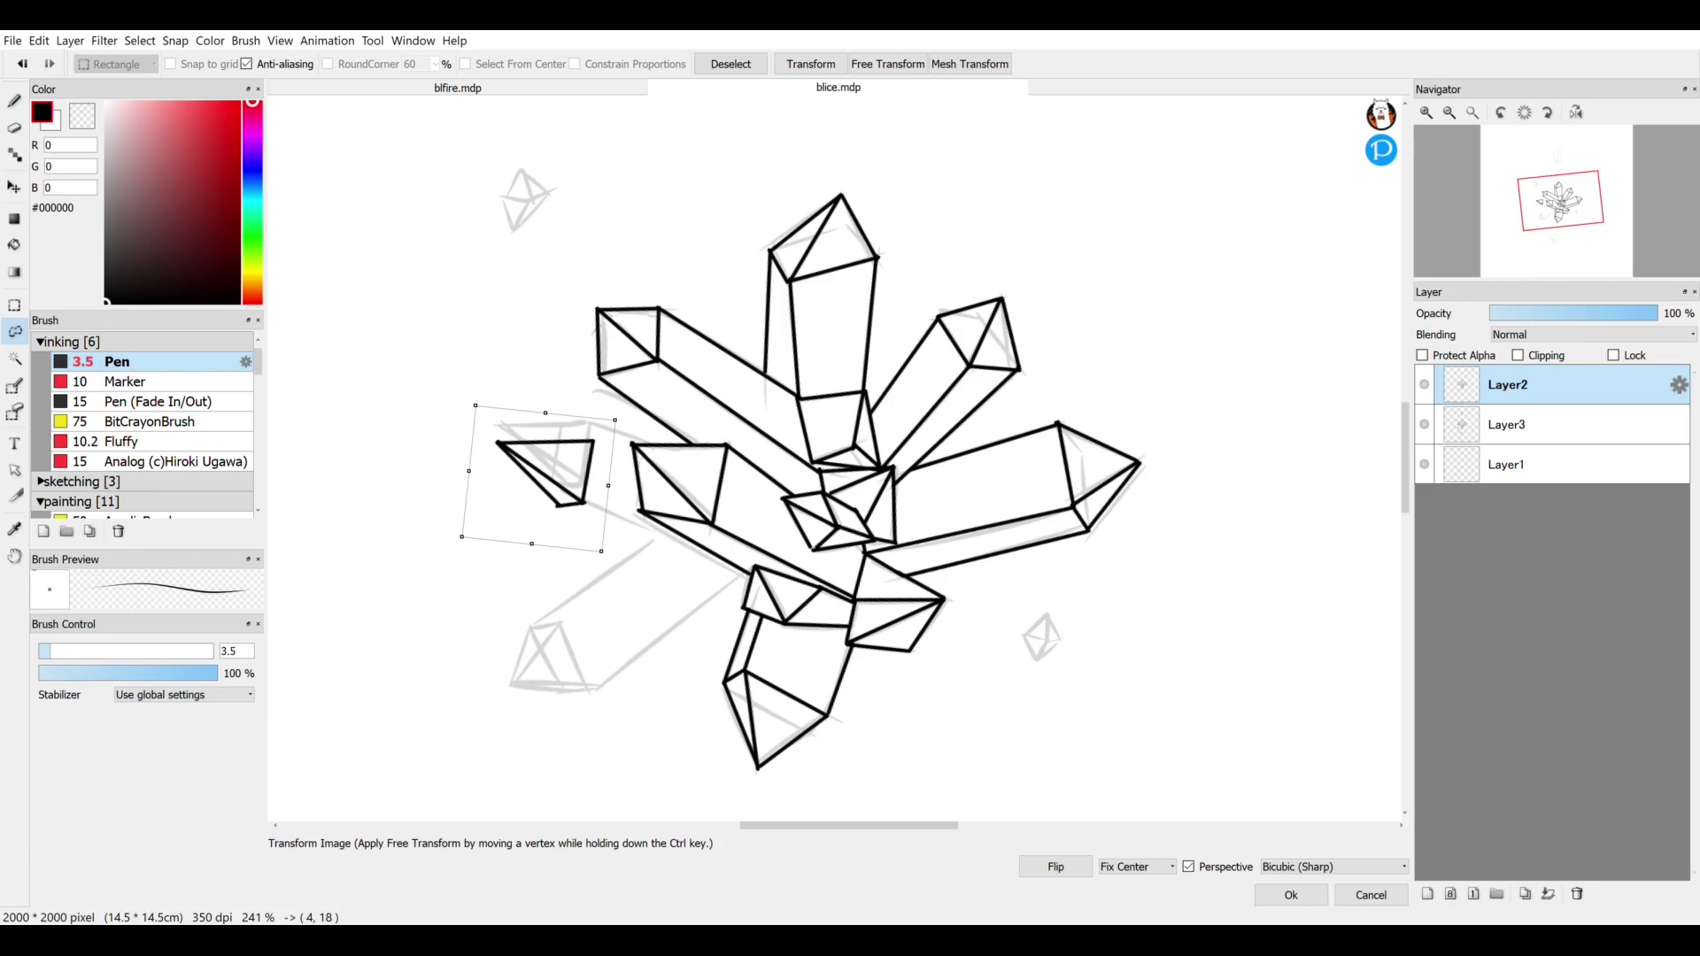
drag(539, 478, 539, 474)
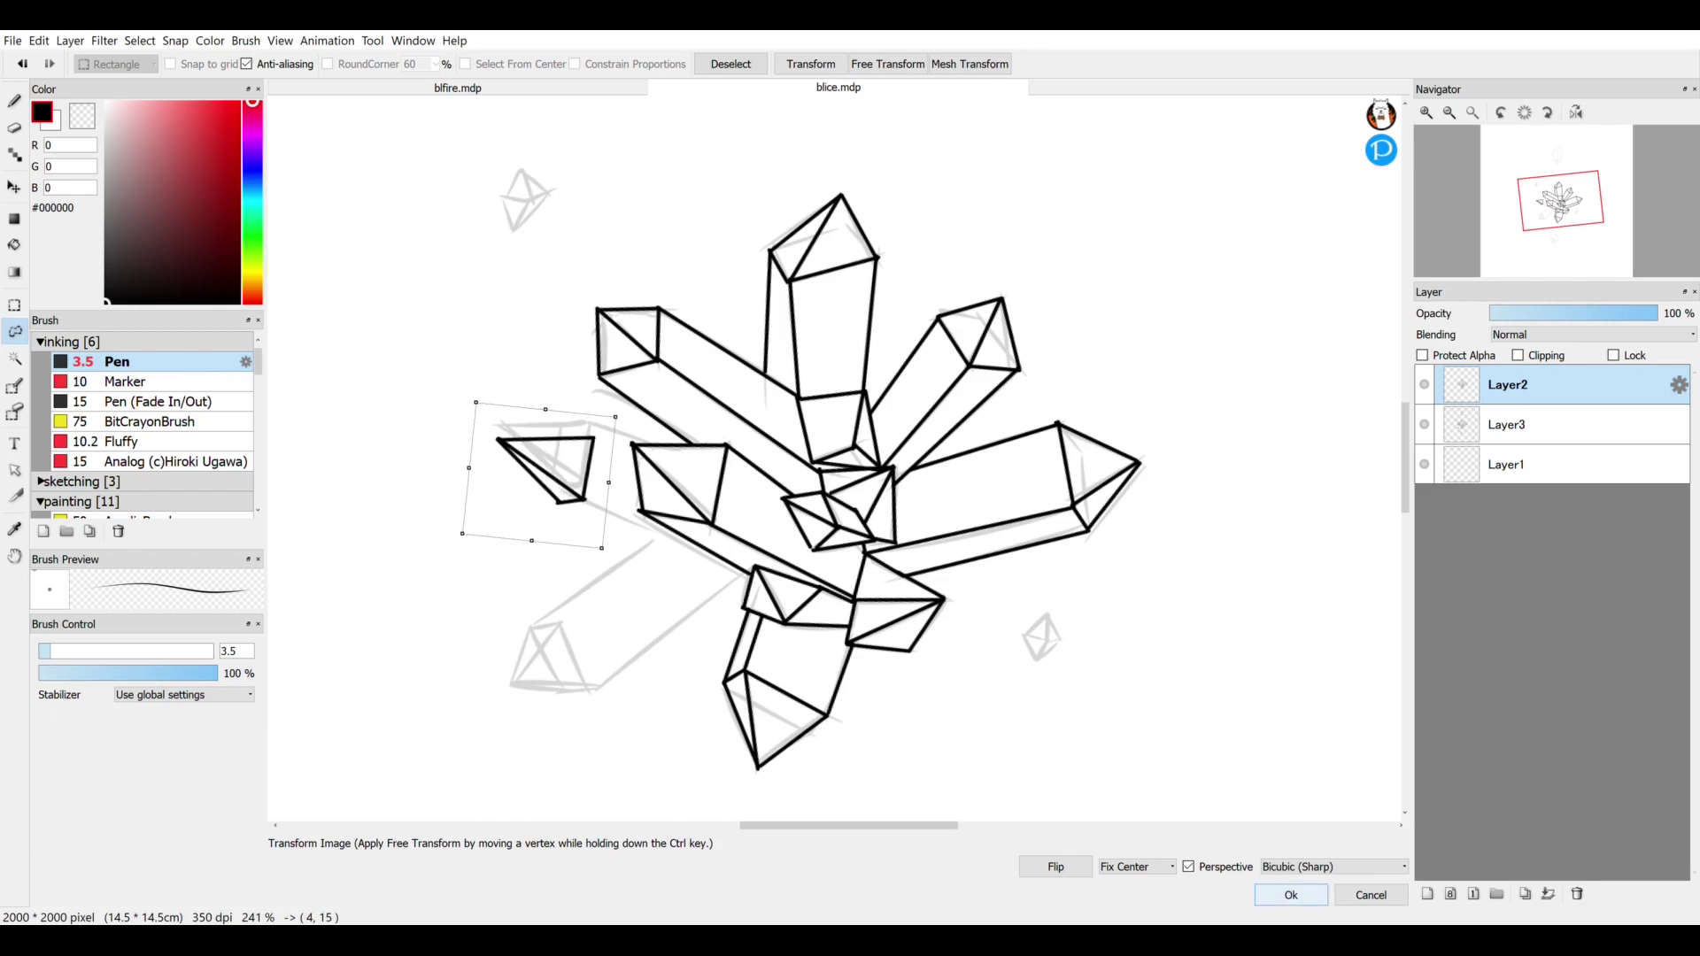
click(1319, 895)
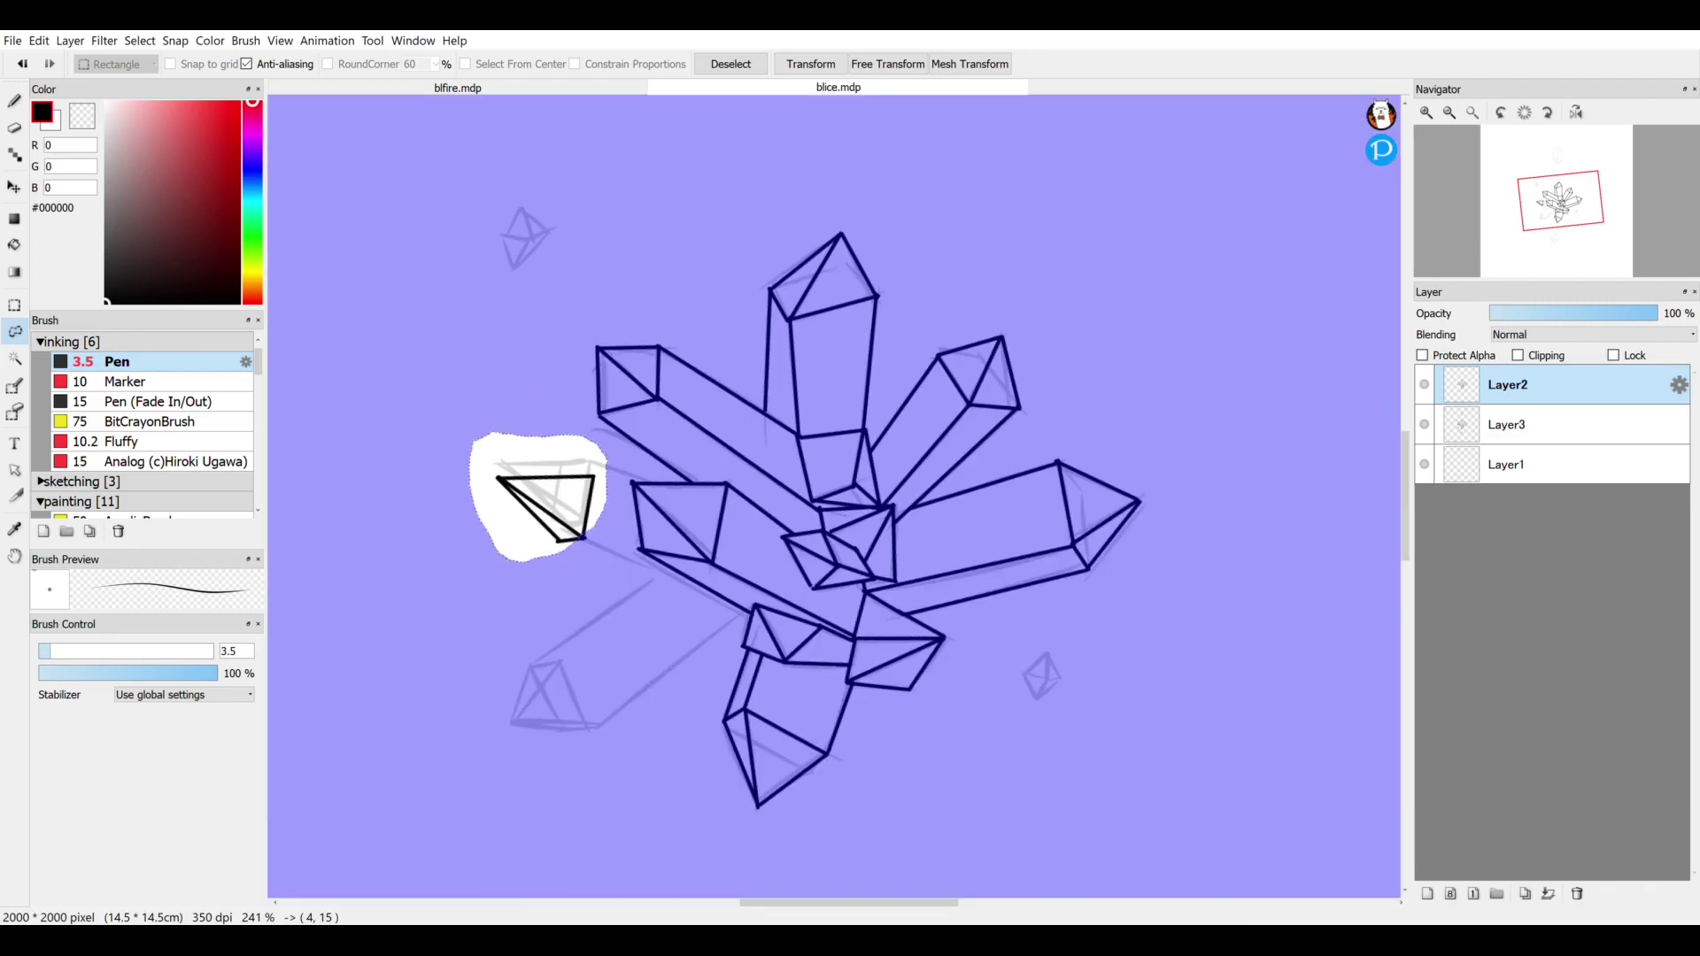
key(ctrl+d)
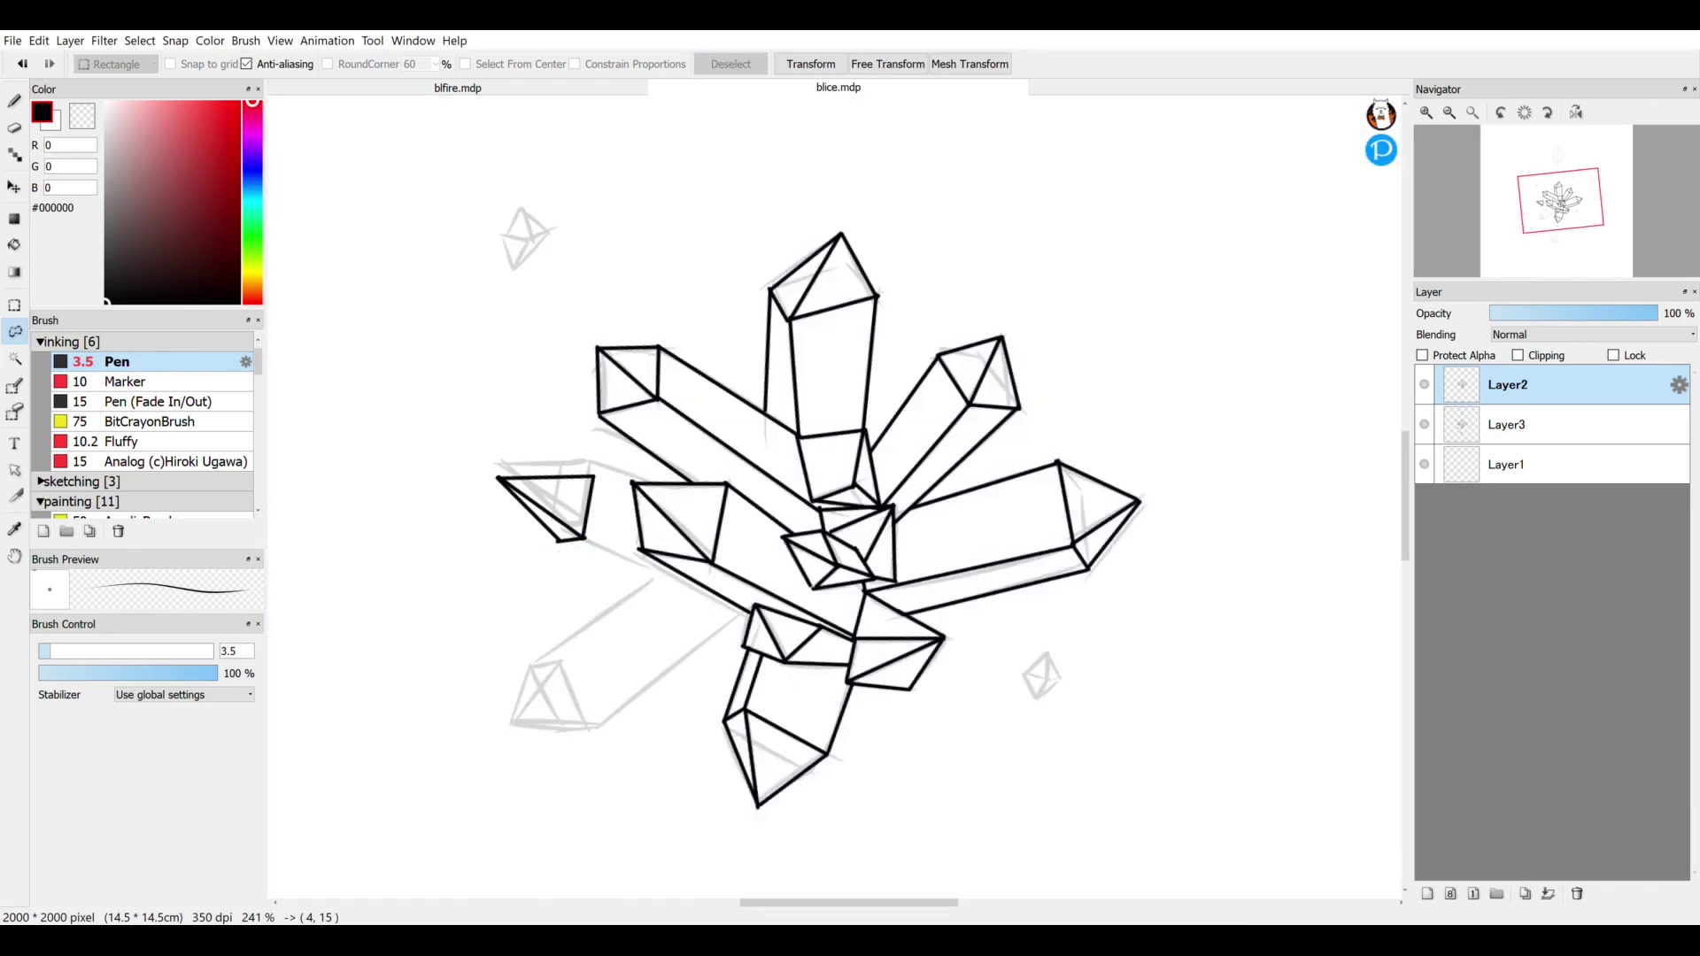
- Lasso the far-left crystal's tip again and try reshaping it with Transform and Free Transform, discarding the changes
key(b)
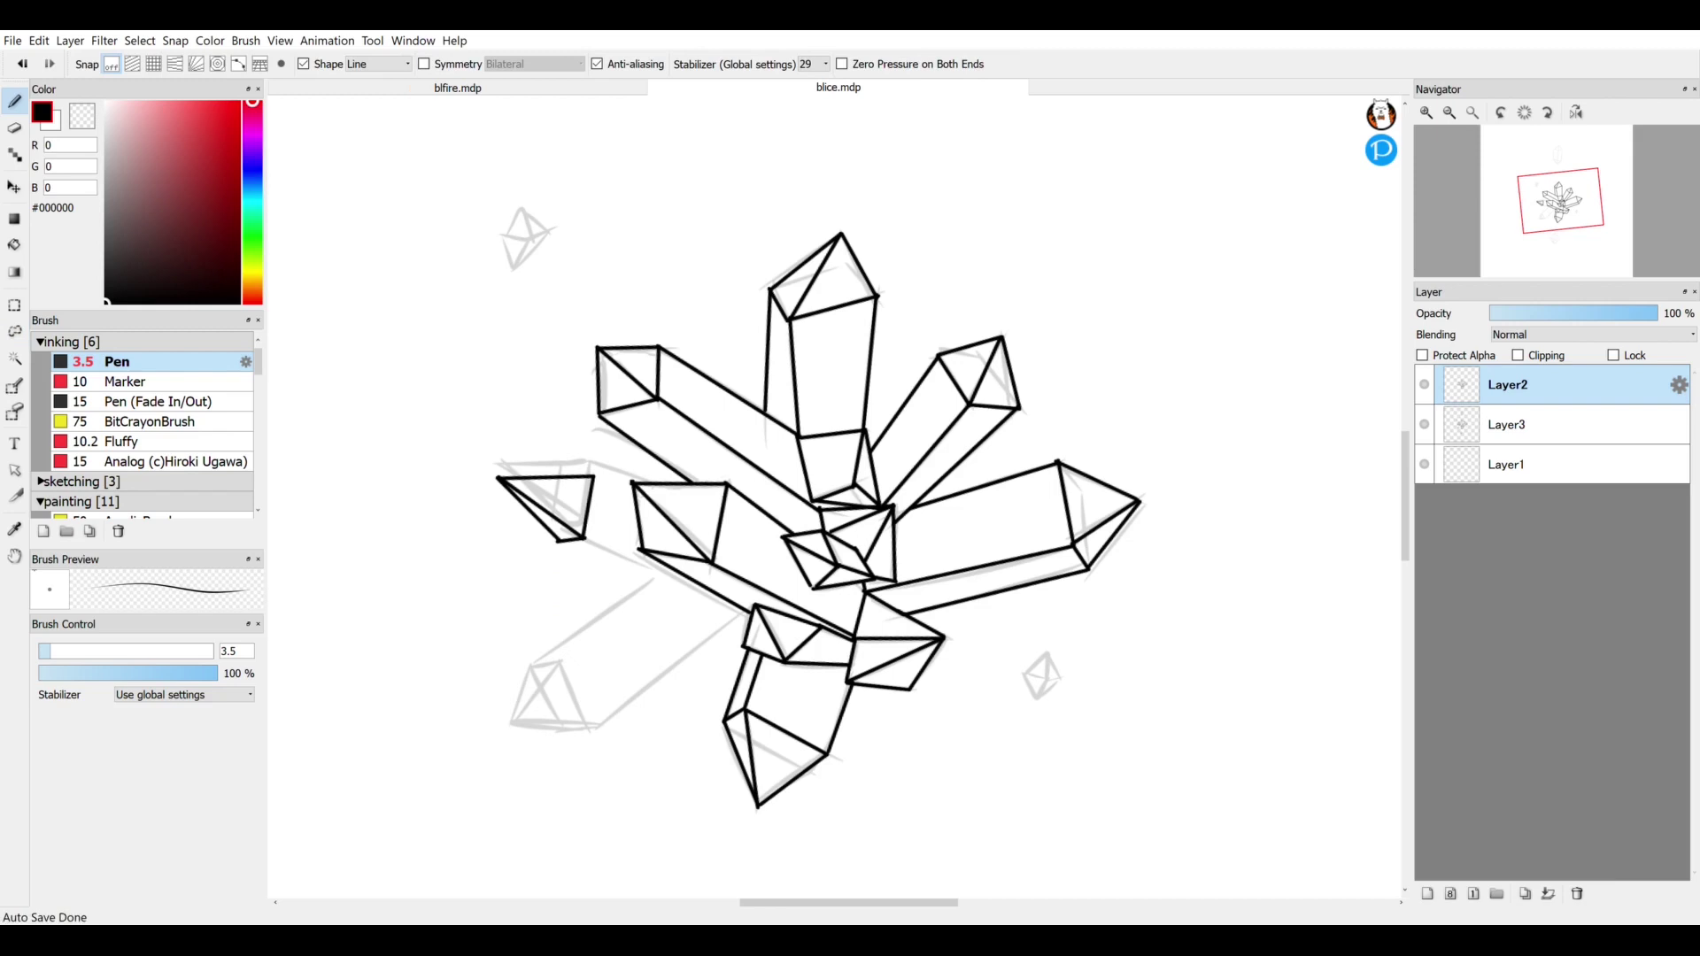
key(l)
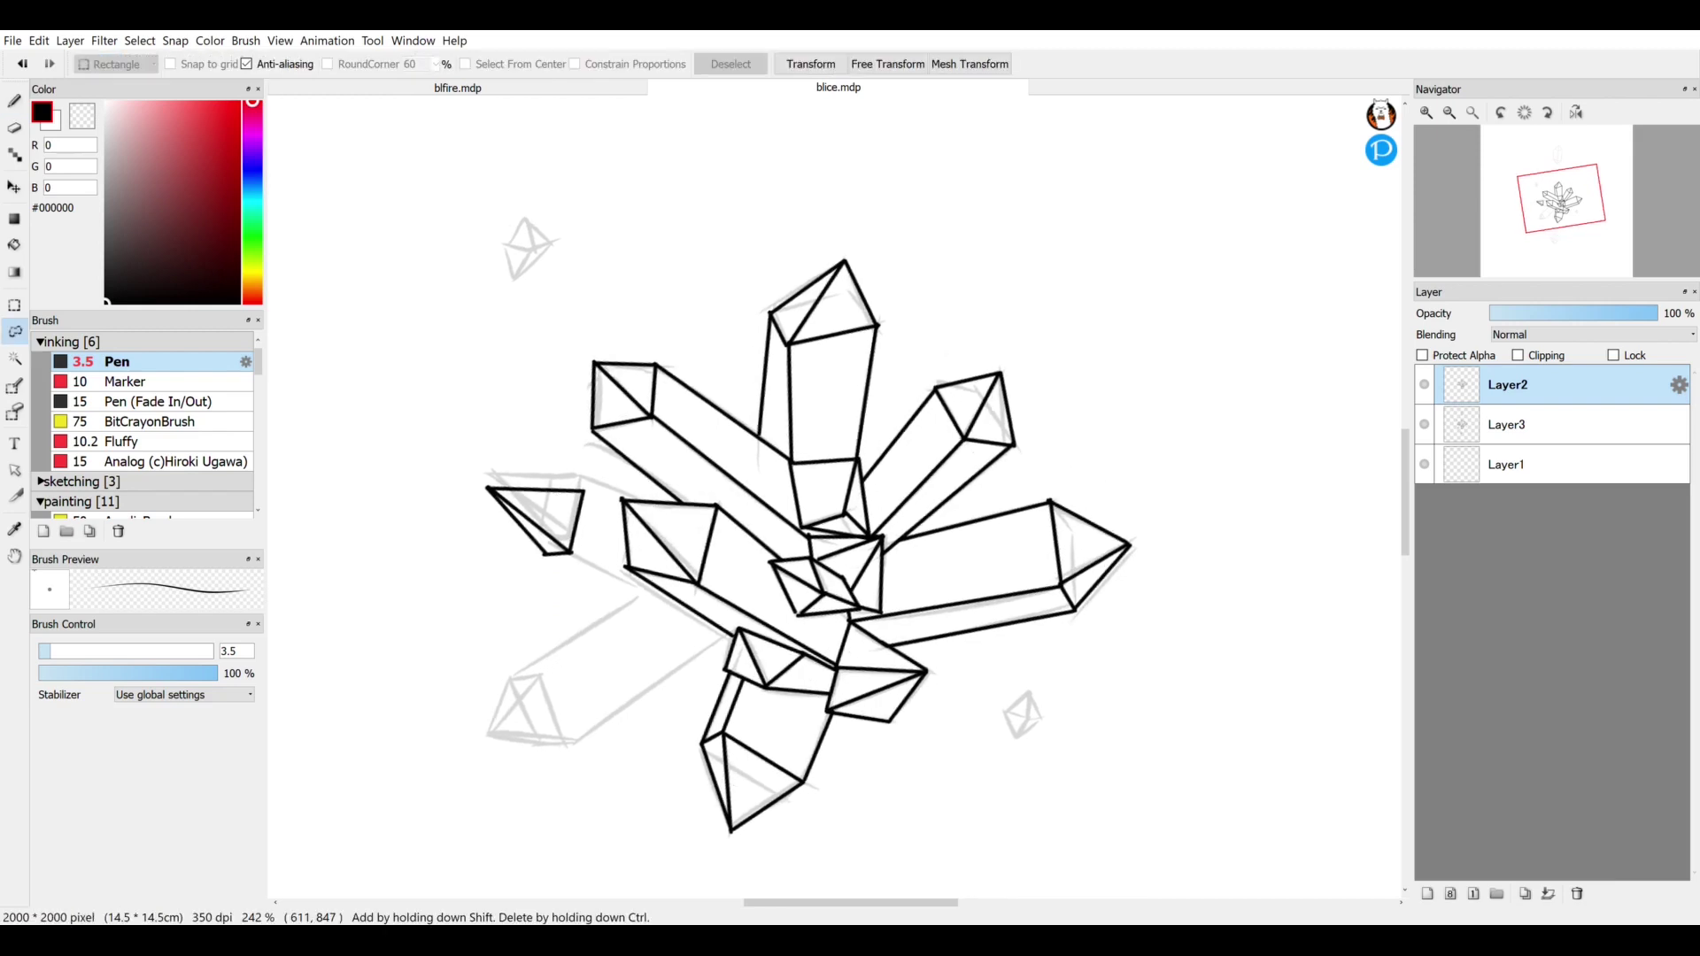
mouse_move(486, 452)
mouse_down()
mouse_move(523, 592)
mouse_move(591, 554)
mouse_move(596, 498)
mouse_move(486, 453)
mouse_up()
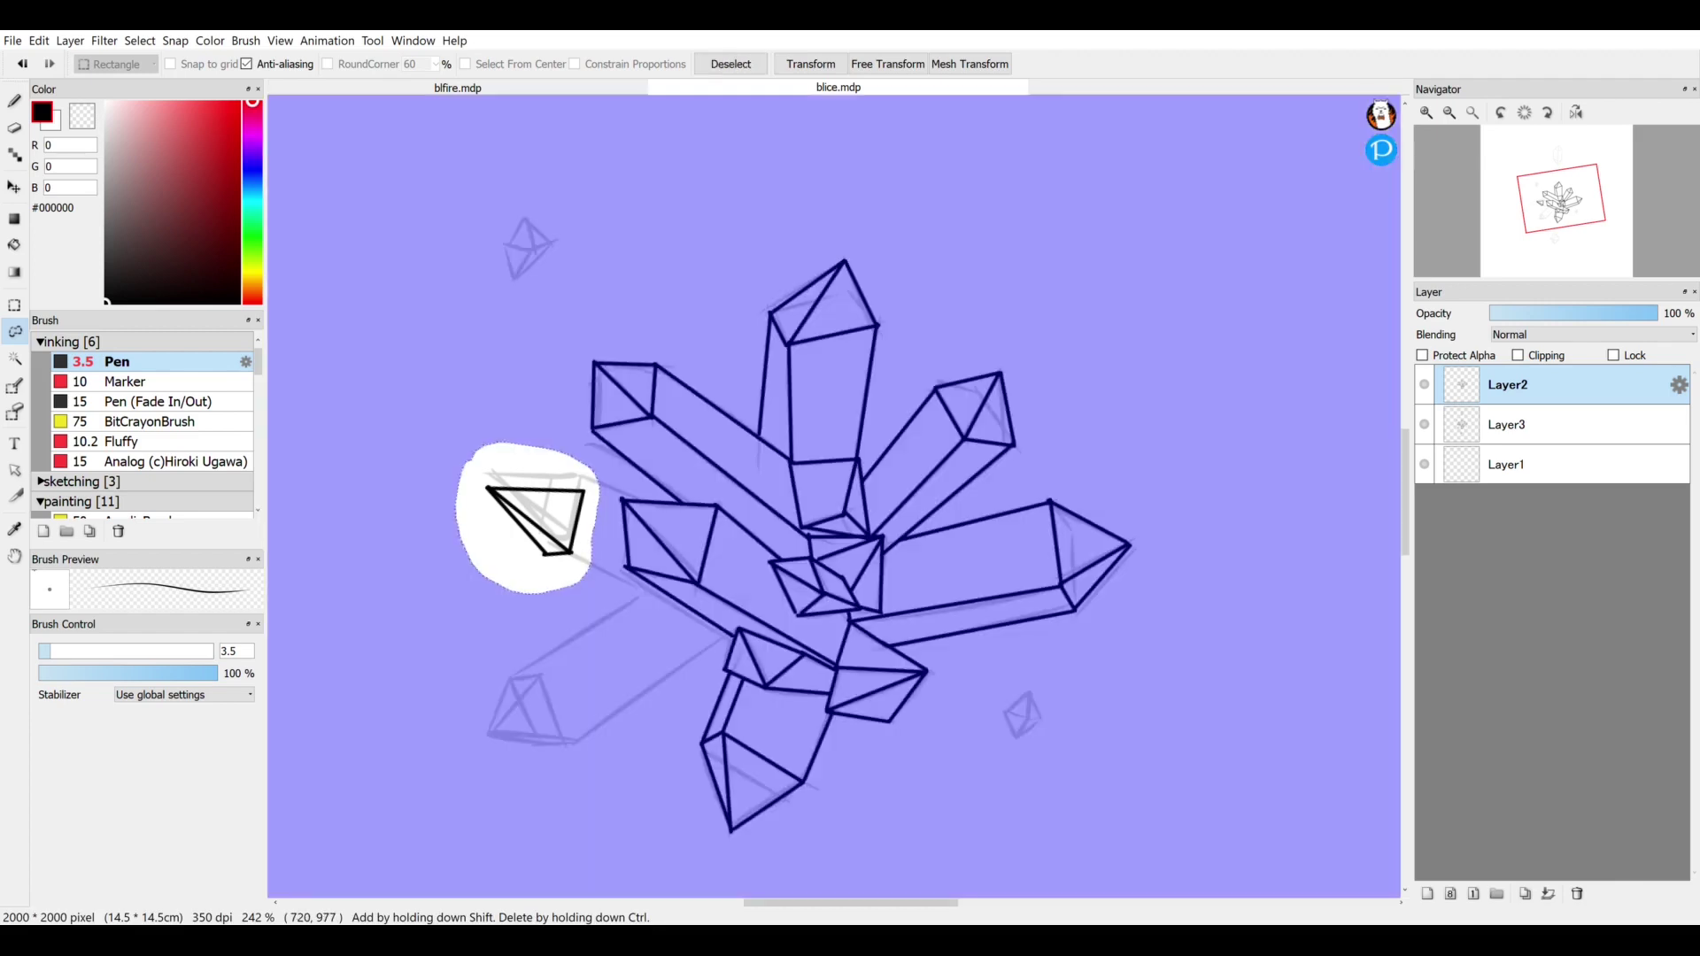
key(ctrl+t)
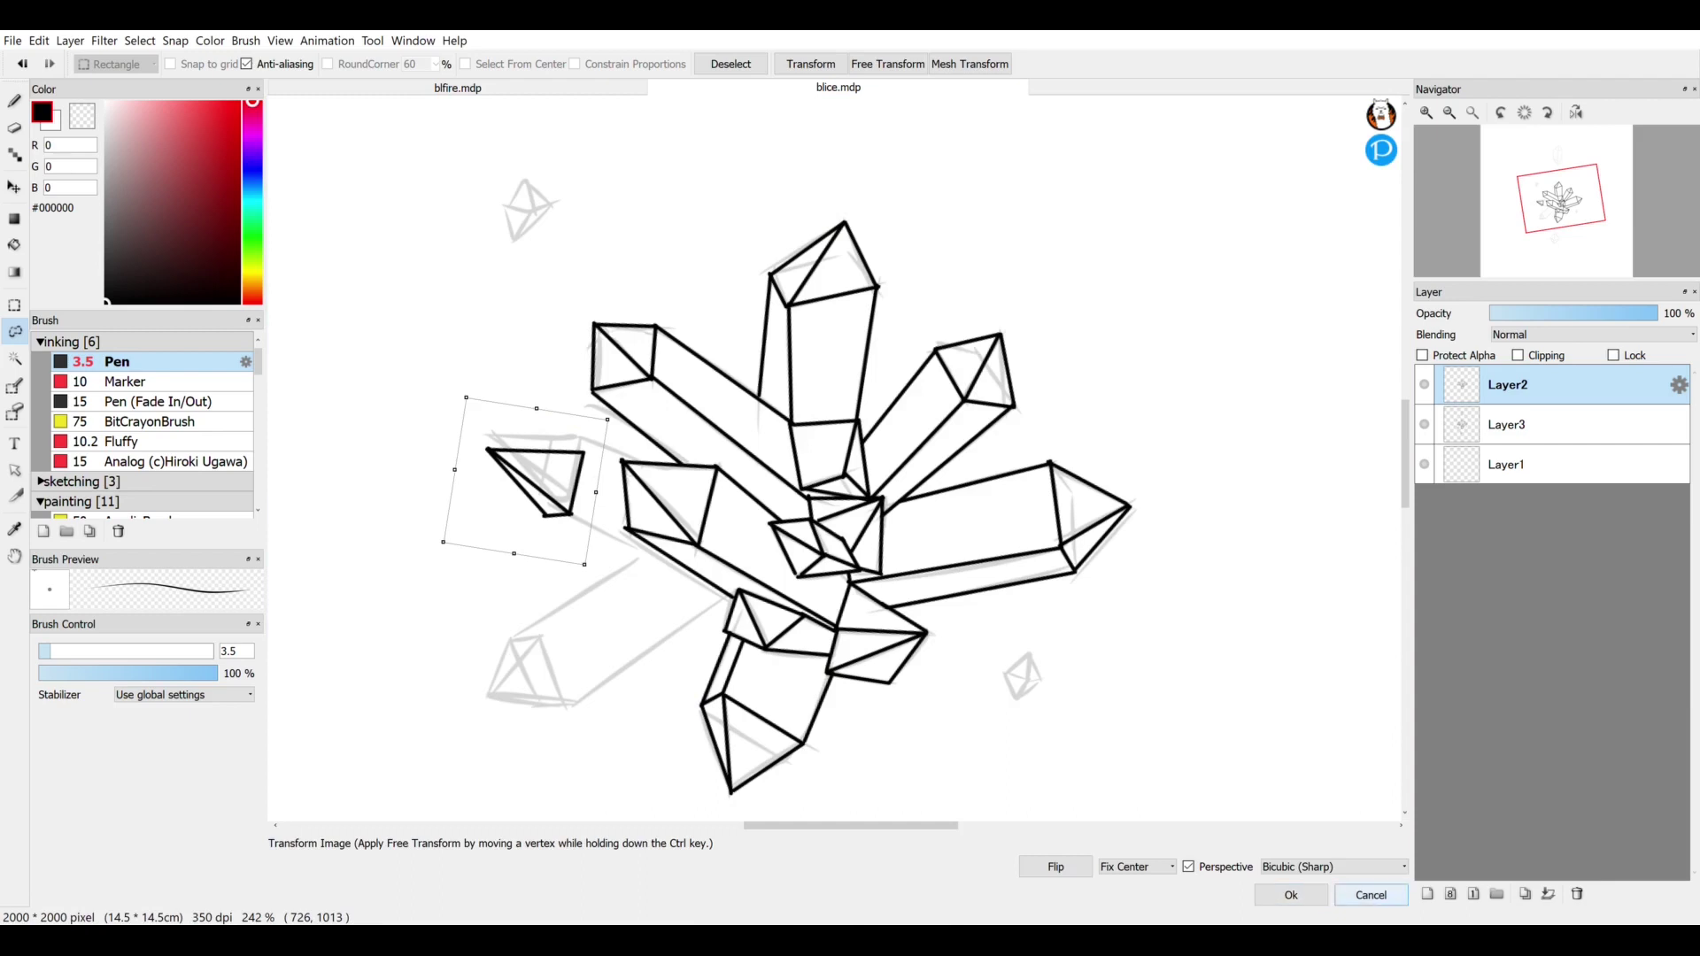
key(Return)
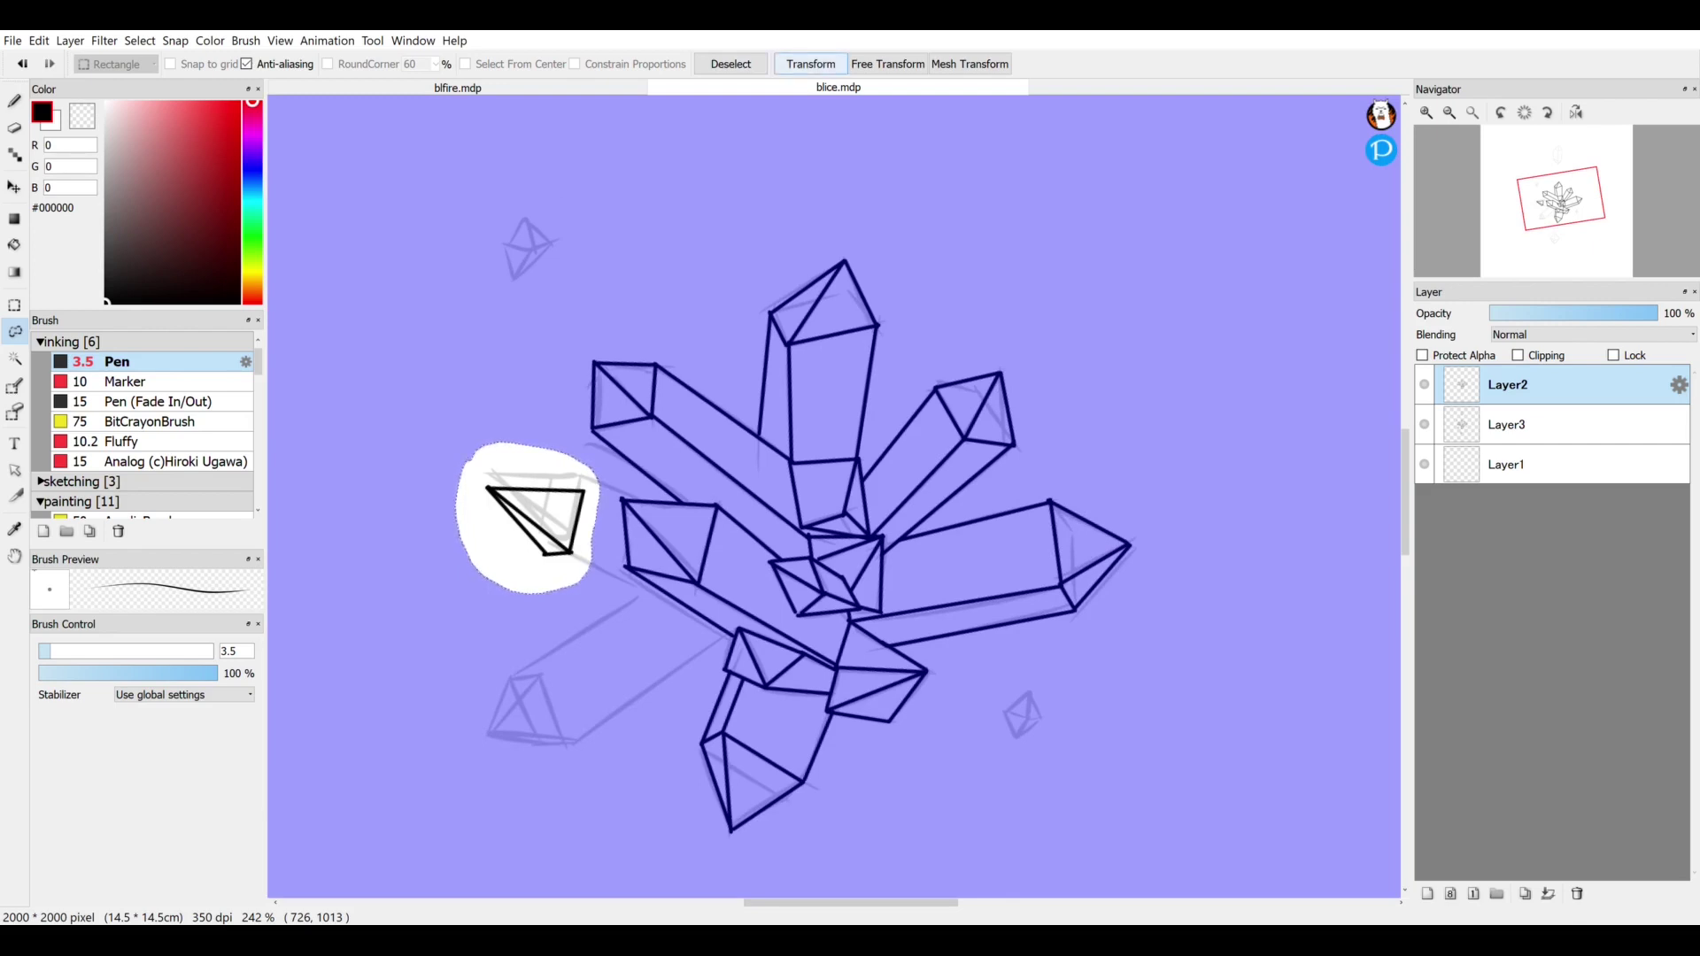
click(810, 64)
key(Return)
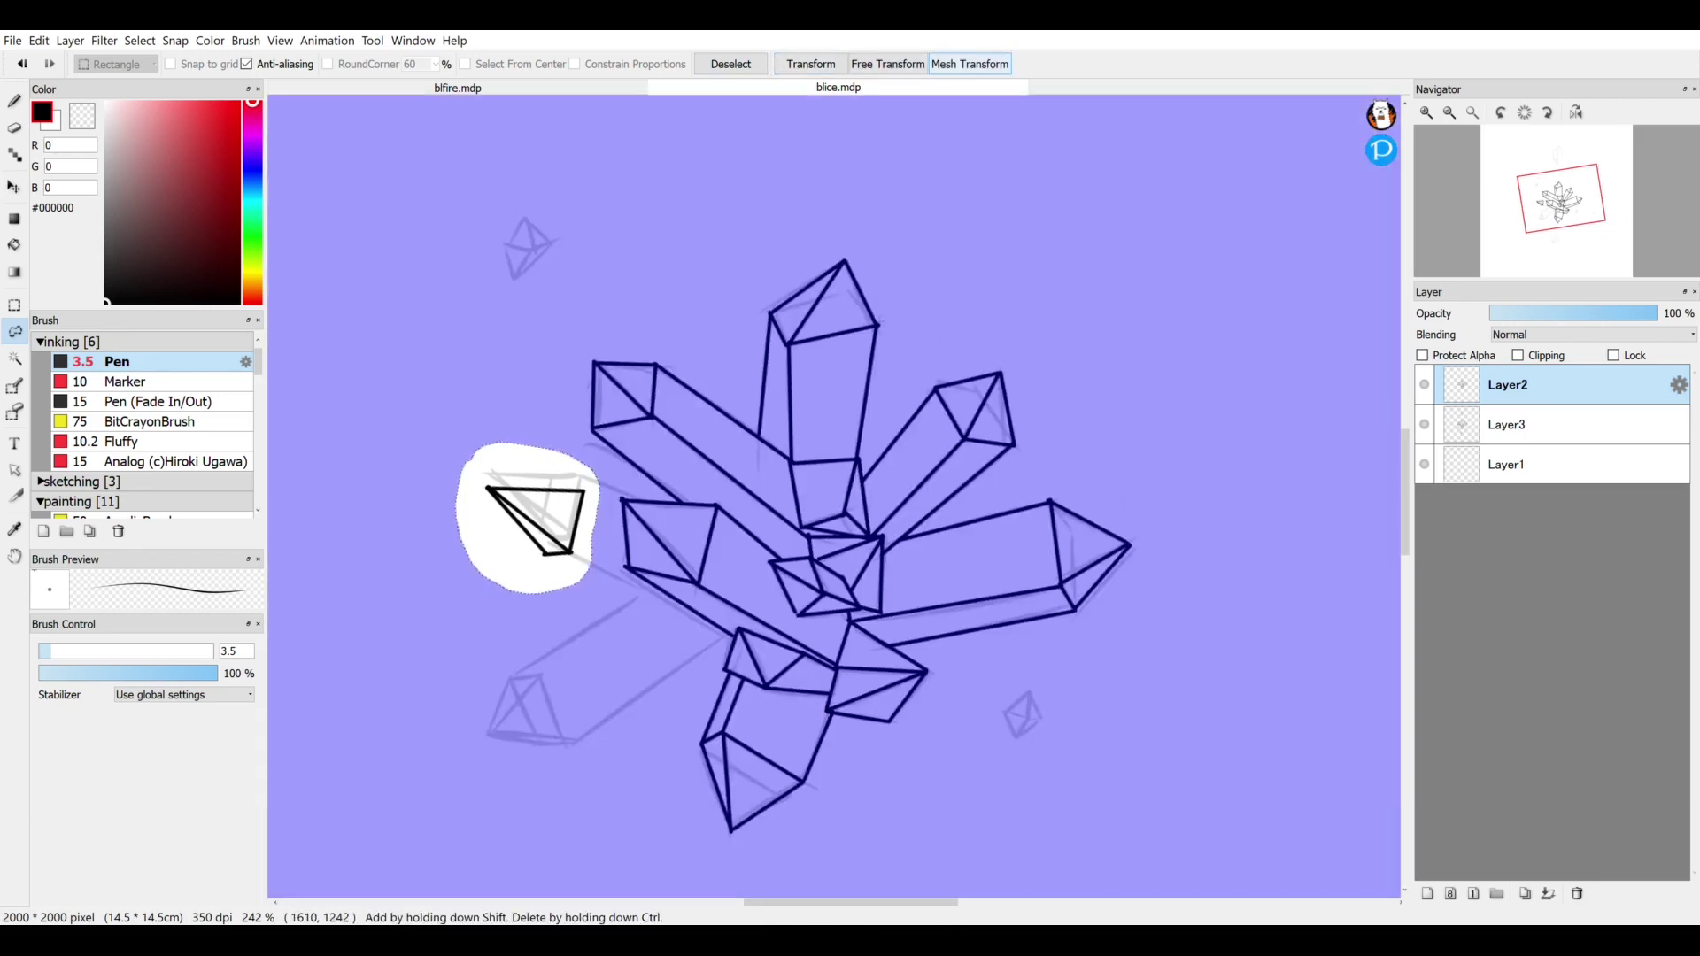
click(887, 64)
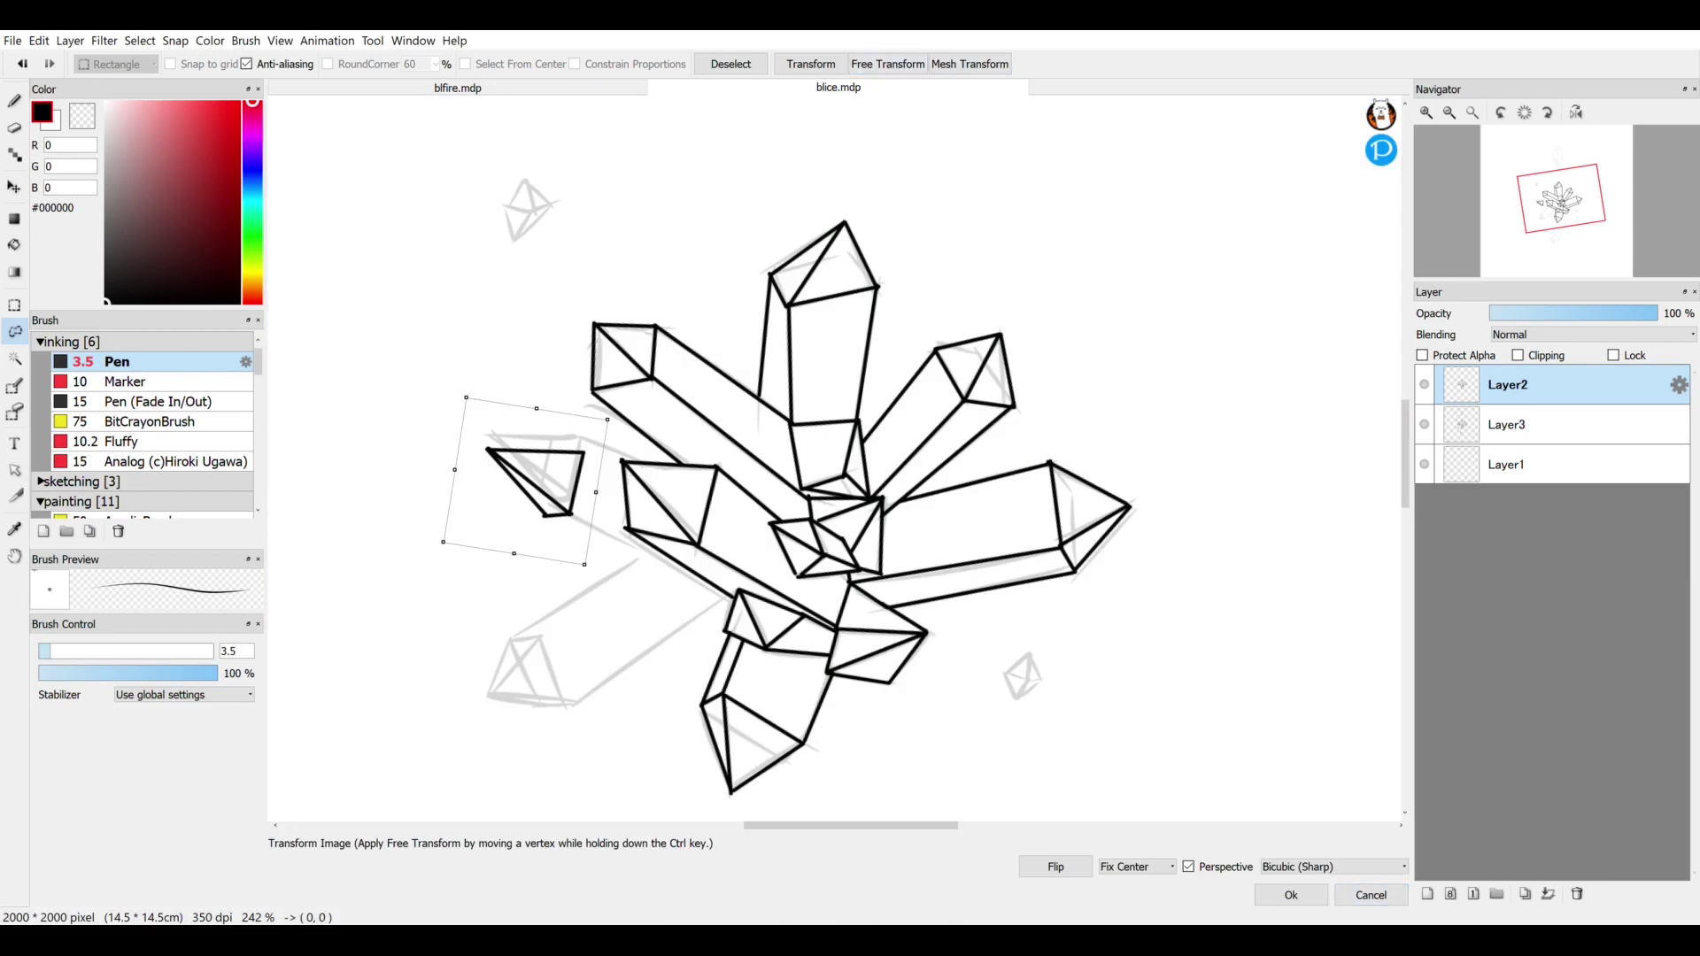
mouse_move(595, 492)
mouse_down()
mouse_move(617, 500)
mouse_move(562, 442)
mouse_move(559, 361)
mouse_move(496, 292)
mouse_move(421, 451)
mouse_move(408, 532)
mouse_move(580, 489)
mouse_up()
click(1370, 895)
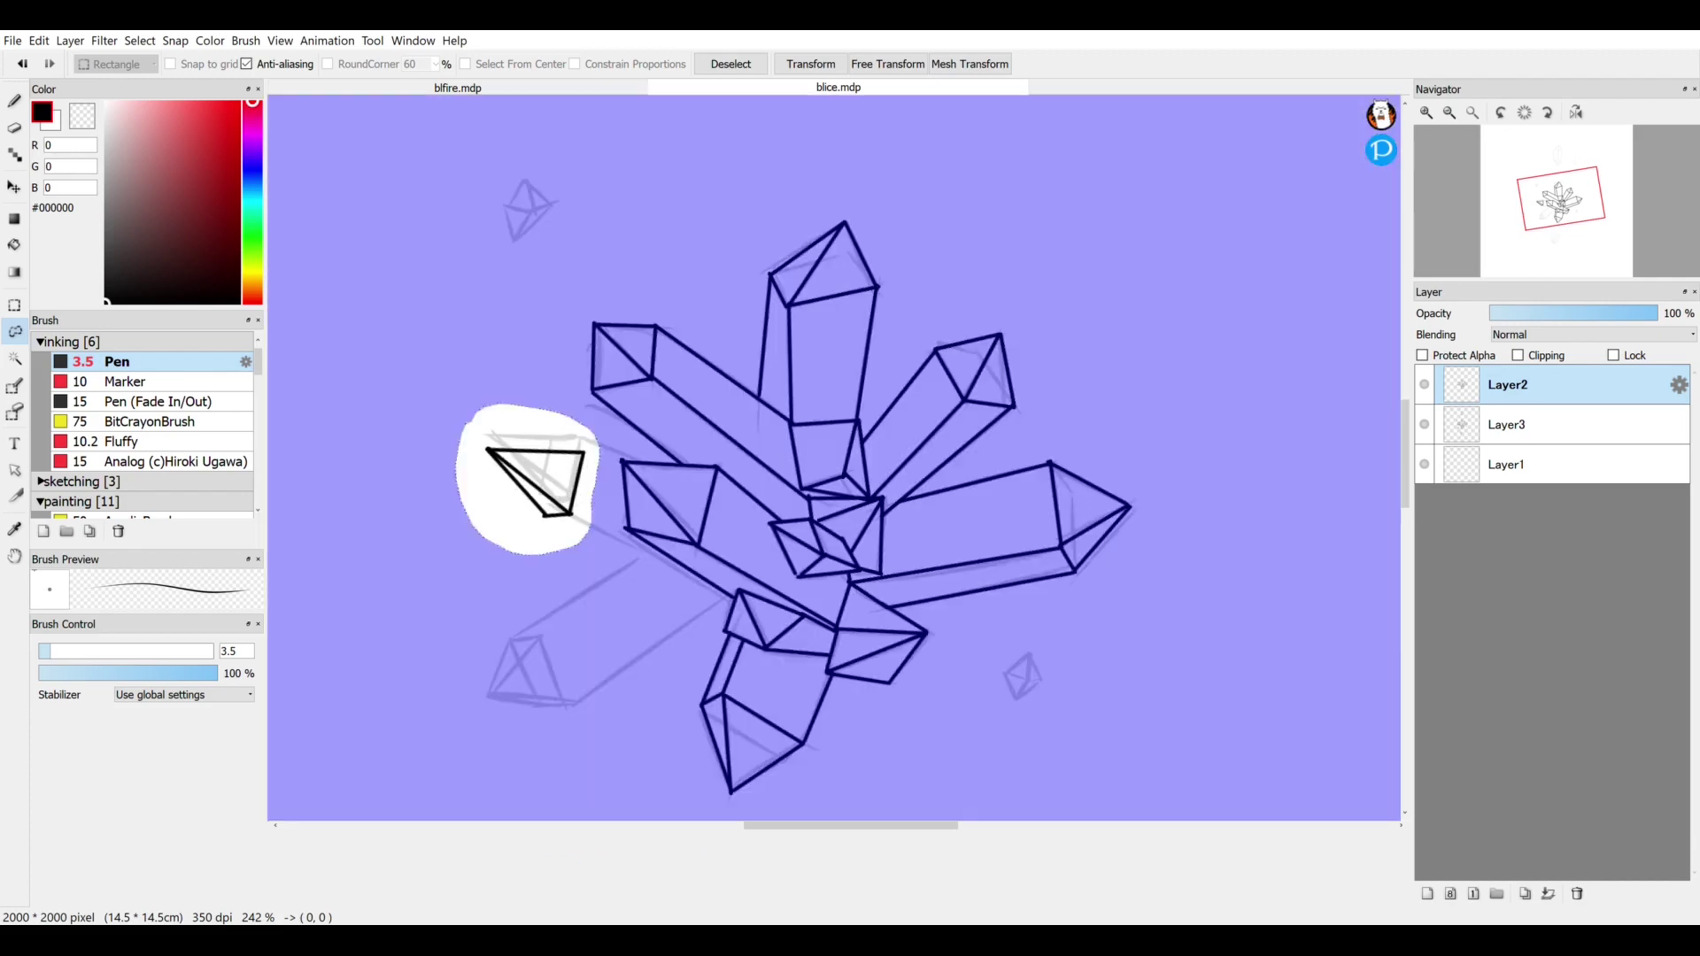
- Try warping the selected tip with a 4-column, 4-row Mesh Transform, cancel it and clear the selection
click(969, 64)
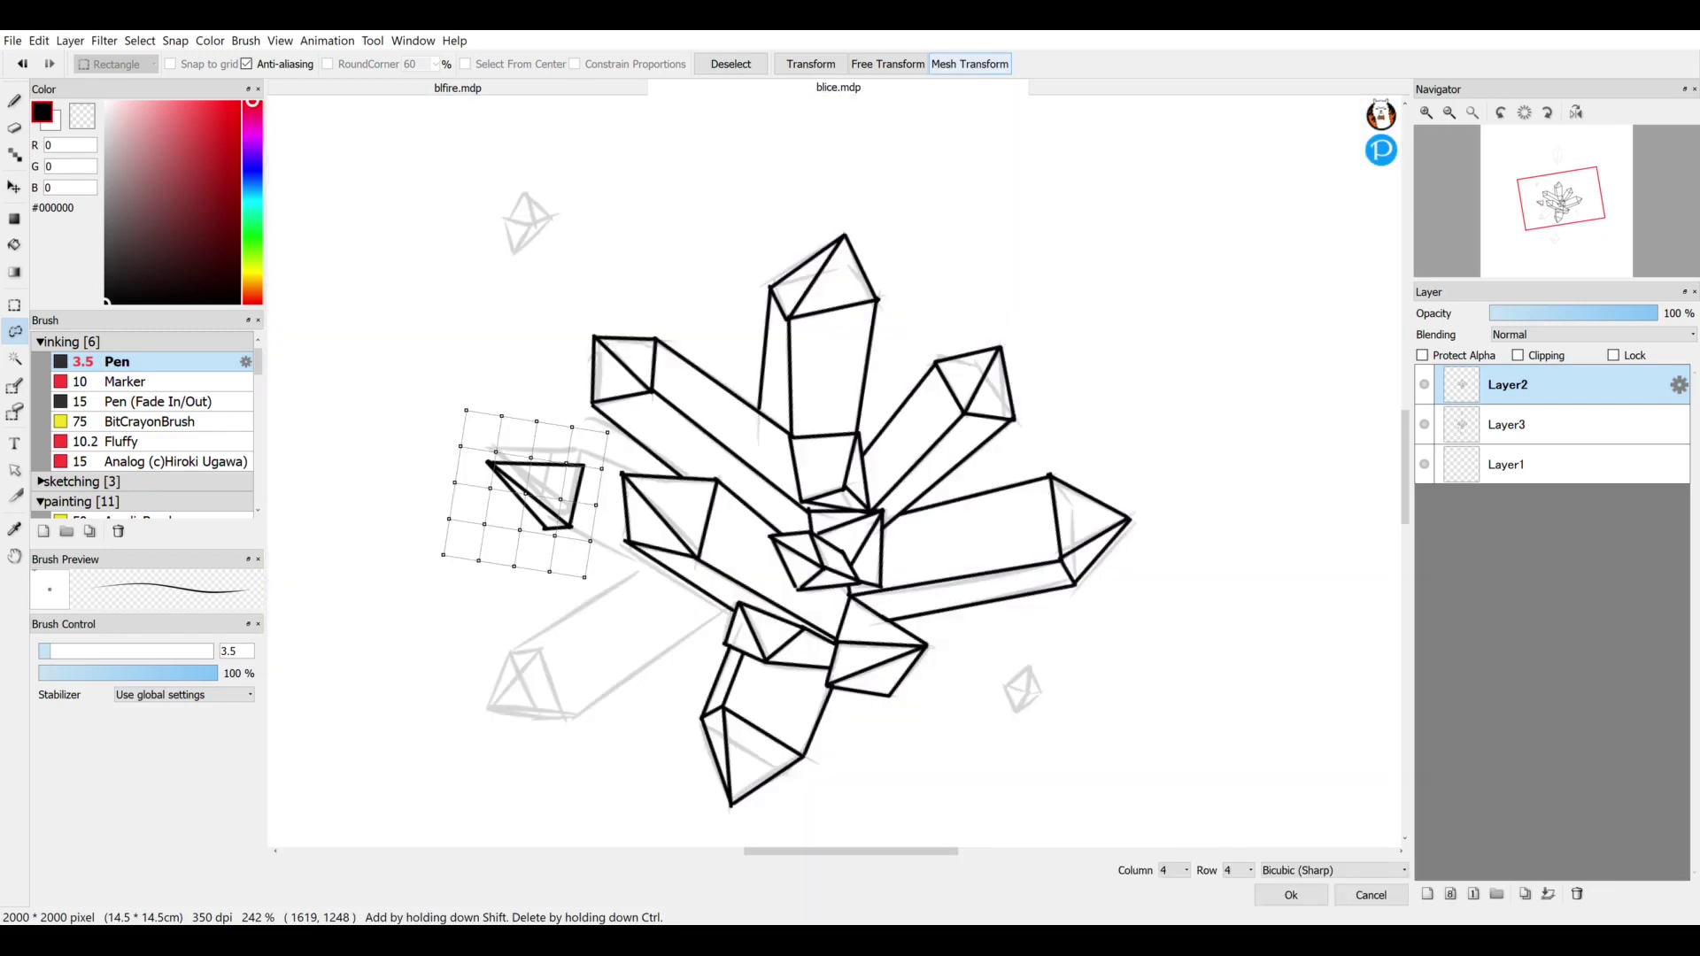
drag(566, 463, 492, 440)
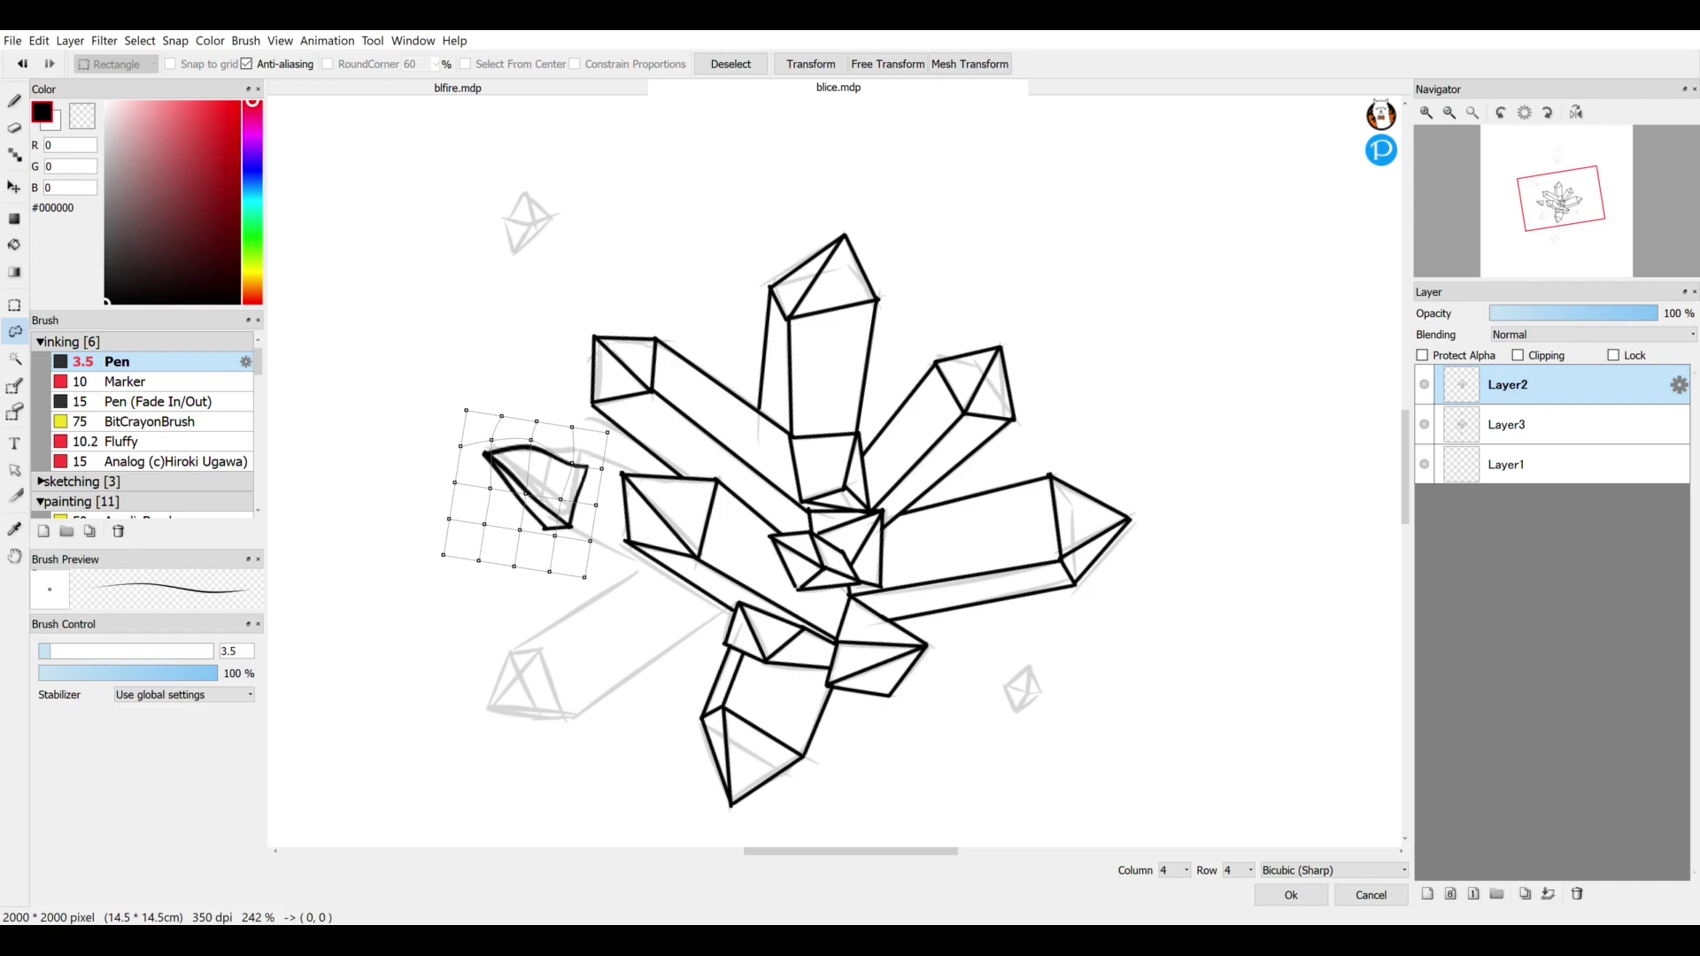
click(1371, 895)
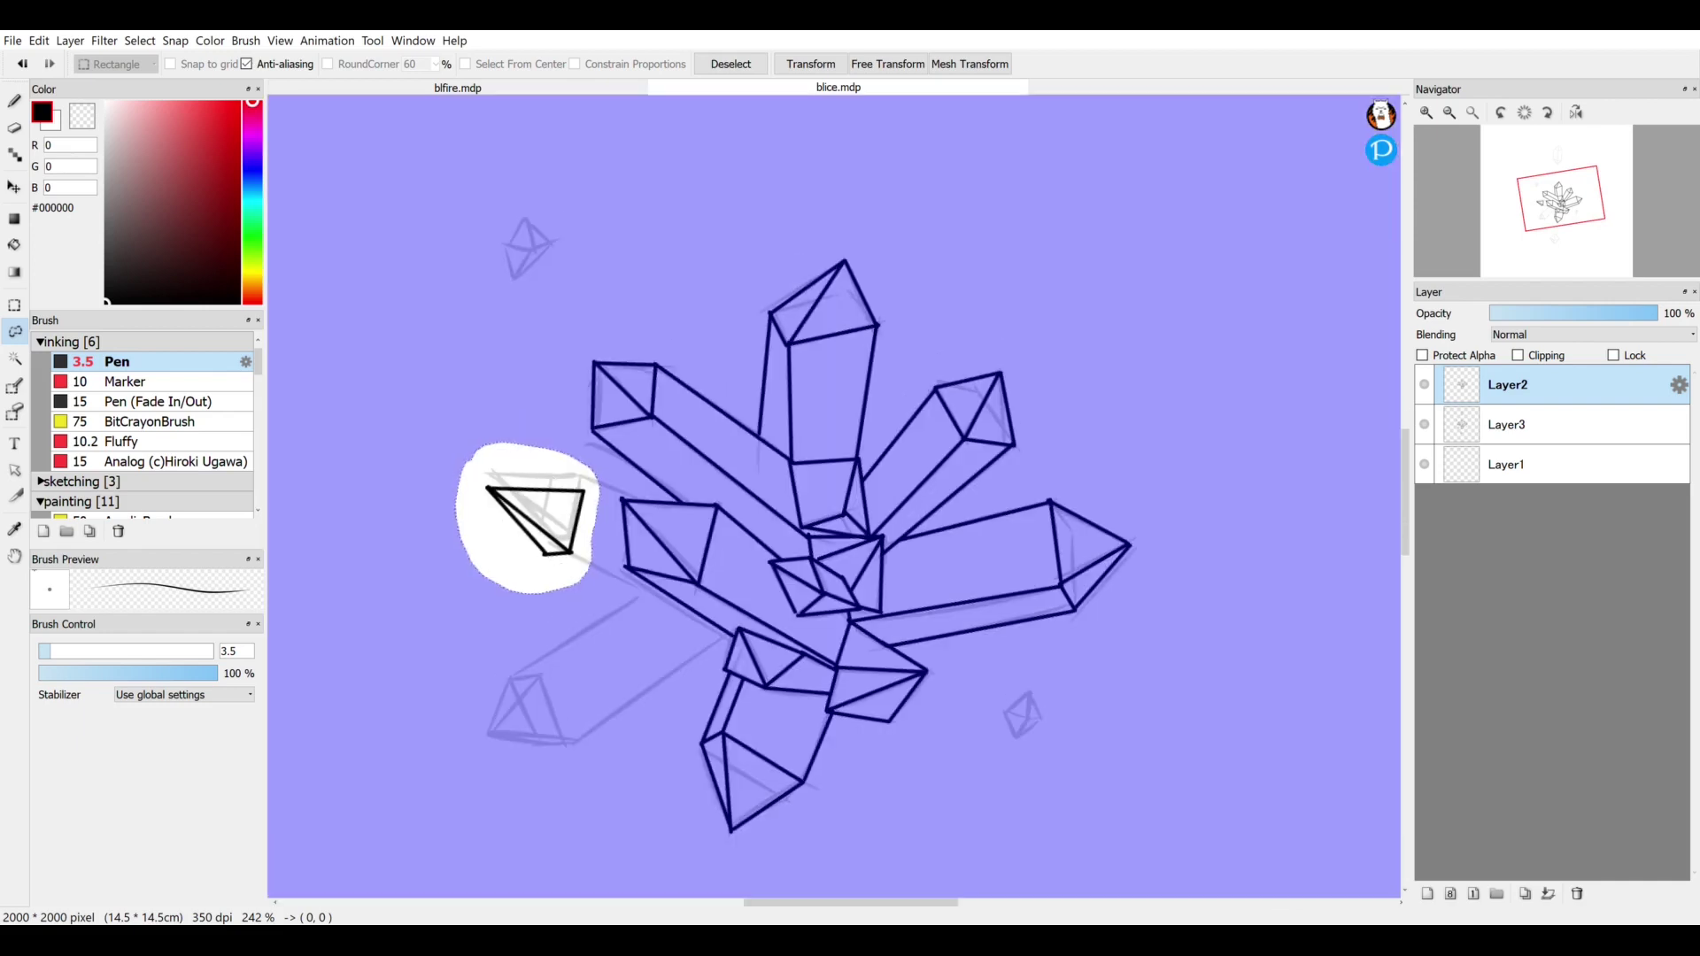
key(ctrl+d)
- Ink the far-left crystal's long edges with straight pen lines running towards the middle-left crystal
key(b)
drag(571, 554, 696, 614)
drag(584, 491, 622, 509)
drag(545, 555, 733, 645)
- Ink the lower-left crystal's faceted end and long edge over the sketch, undoing the misplaced lines
mouse_move(489, 734)
mouse_down()
mouse_move(540, 675)
mouse_move(564, 743)
mouse_up()
key(ctrl+z)
drag(489, 733, 512, 678)
mouse_move(512, 678)
mouse_down()
mouse_move(540, 674)
mouse_move(565, 744)
mouse_up()
mouse_move(564, 743)
mouse_down()
mouse_move(722, 644)
mouse_move(540, 674)
mouse_up()
key(ctrl+z)
drag(636, 601, 511, 677)
- Ink the outline and inner facet lines of the small floating crystal to the right of the cluster
drag(1028, 718, 1017, 736)
drag(1030, 692, 1028, 718)
mouse_move(1030, 692)
mouse_down()
mouse_move(1045, 719)
mouse_move(1016, 737)
mouse_up()
drag(1016, 737, 1003, 711)
mouse_move(1030, 692)
mouse_down()
mouse_move(1003, 711)
mouse_move(1029, 718)
mouse_up()
drag(1045, 719, 1028, 718)
- Ink the small floating crystal at the cluster's upper left and undo the last line
mouse_move(526, 219)
mouse_down()
mouse_move(504, 247)
mouse_move(533, 279)
mouse_up()
drag(526, 219, 552, 243)
mouse_move(552, 243)
mouse_down()
mouse_move(534, 279)
mouse_move(535, 252)
mouse_up()
key(ctrl+z)
- Ink the outline and inner edges of the diamond-shaped crystal below the cluster
drag(795, 506, 831, 550)
drag(832, 550, 910, 542)
mouse_move(864, 455)
mouse_down()
mouse_move(910, 542)
mouse_move(795, 507)
mouse_up()
drag(795, 507, 829, 593)
drag(910, 543, 829, 594)
drag(864, 455, 832, 550)
drag(831, 549, 829, 593)
- Ink the pointed cap and its lower edges on the tall crystal above the cluster with the Line shape
drag(850, 292, 850, 761)
drag(805, 278, 740, 353)
mouse_move(805, 278)
mouse_down()
mouse_move(866, 341)
mouse_move(813, 271)
mouse_up()
key(e)
click(304, 64)
click(304, 64)
key(b)
drag(740, 353, 810, 376)
drag(810, 376, 866, 341)
- Ink the tall crystal's pointed lower end, undoing the misplaced line
mouse_move(757, 492)
mouse_down()
mouse_move(826, 574)
mouse_move(881, 498)
mouse_up()
mouse_move(757, 492)
mouse_down()
mouse_move(825, 510)
mouse_move(880, 484)
mouse_move(828, 574)
mouse_up()
key(e)
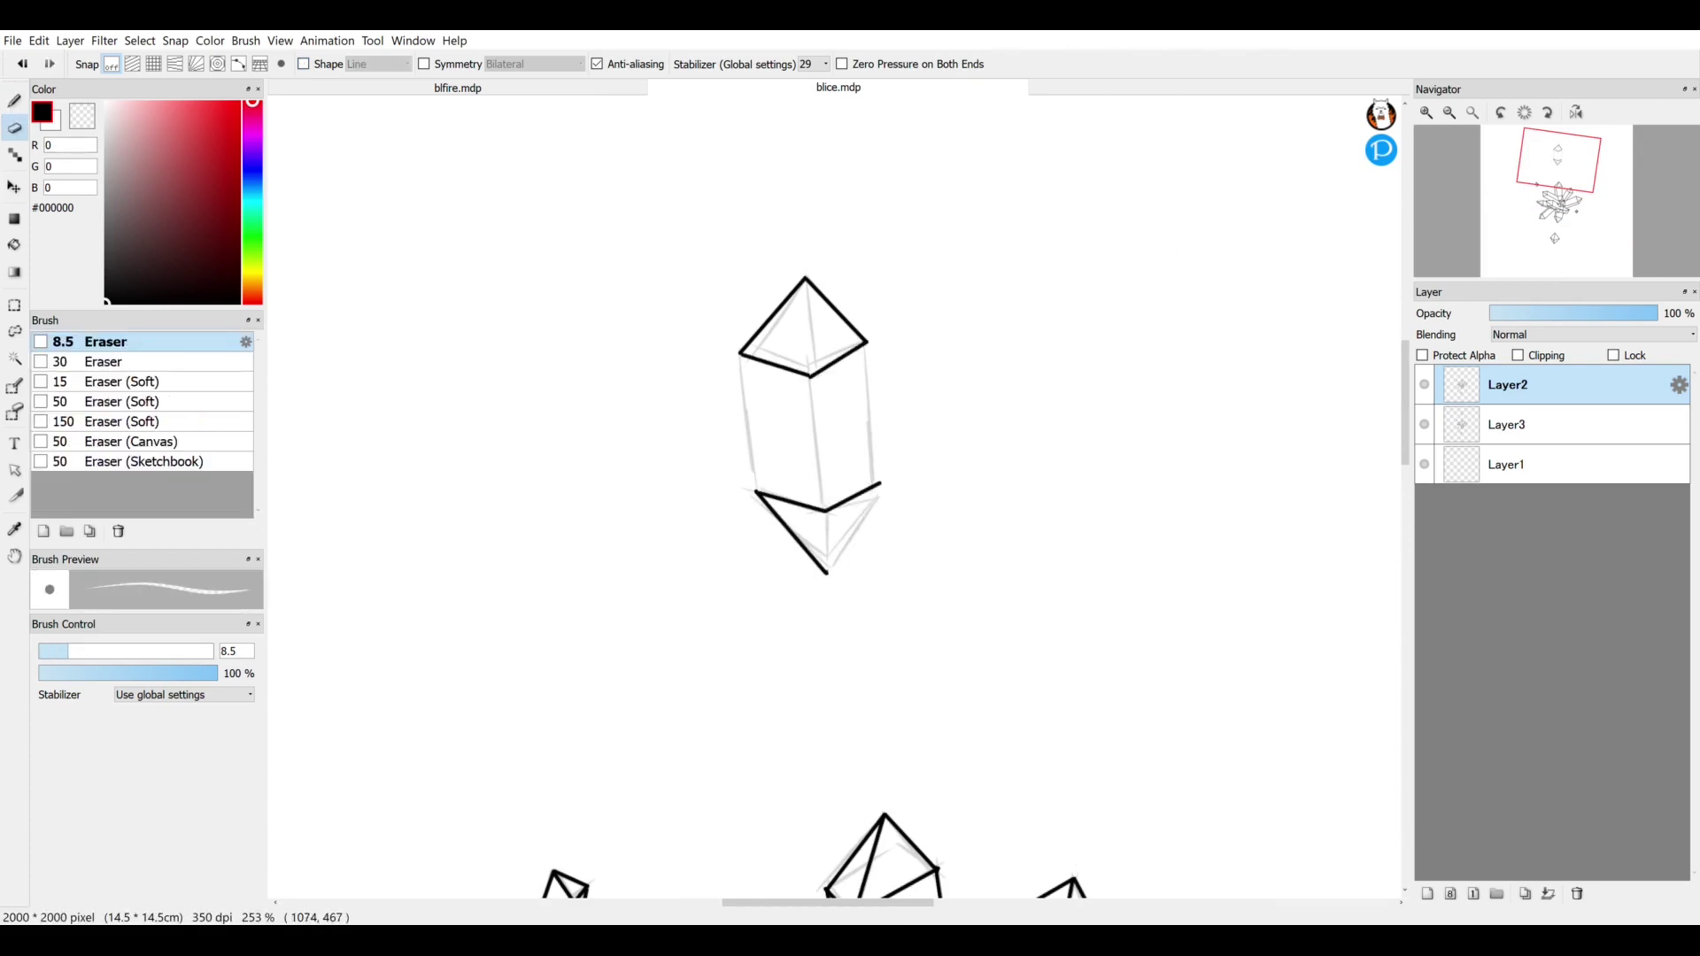
key(b)
drag(880, 483, 825, 573)
key(ctrl+z)
- Connect the tall crystal's two ends with its long edges and draw the central ridge up to the peak
drag(739, 354, 757, 491)
drag(810, 376, 826, 574)
drag(805, 278, 811, 377)
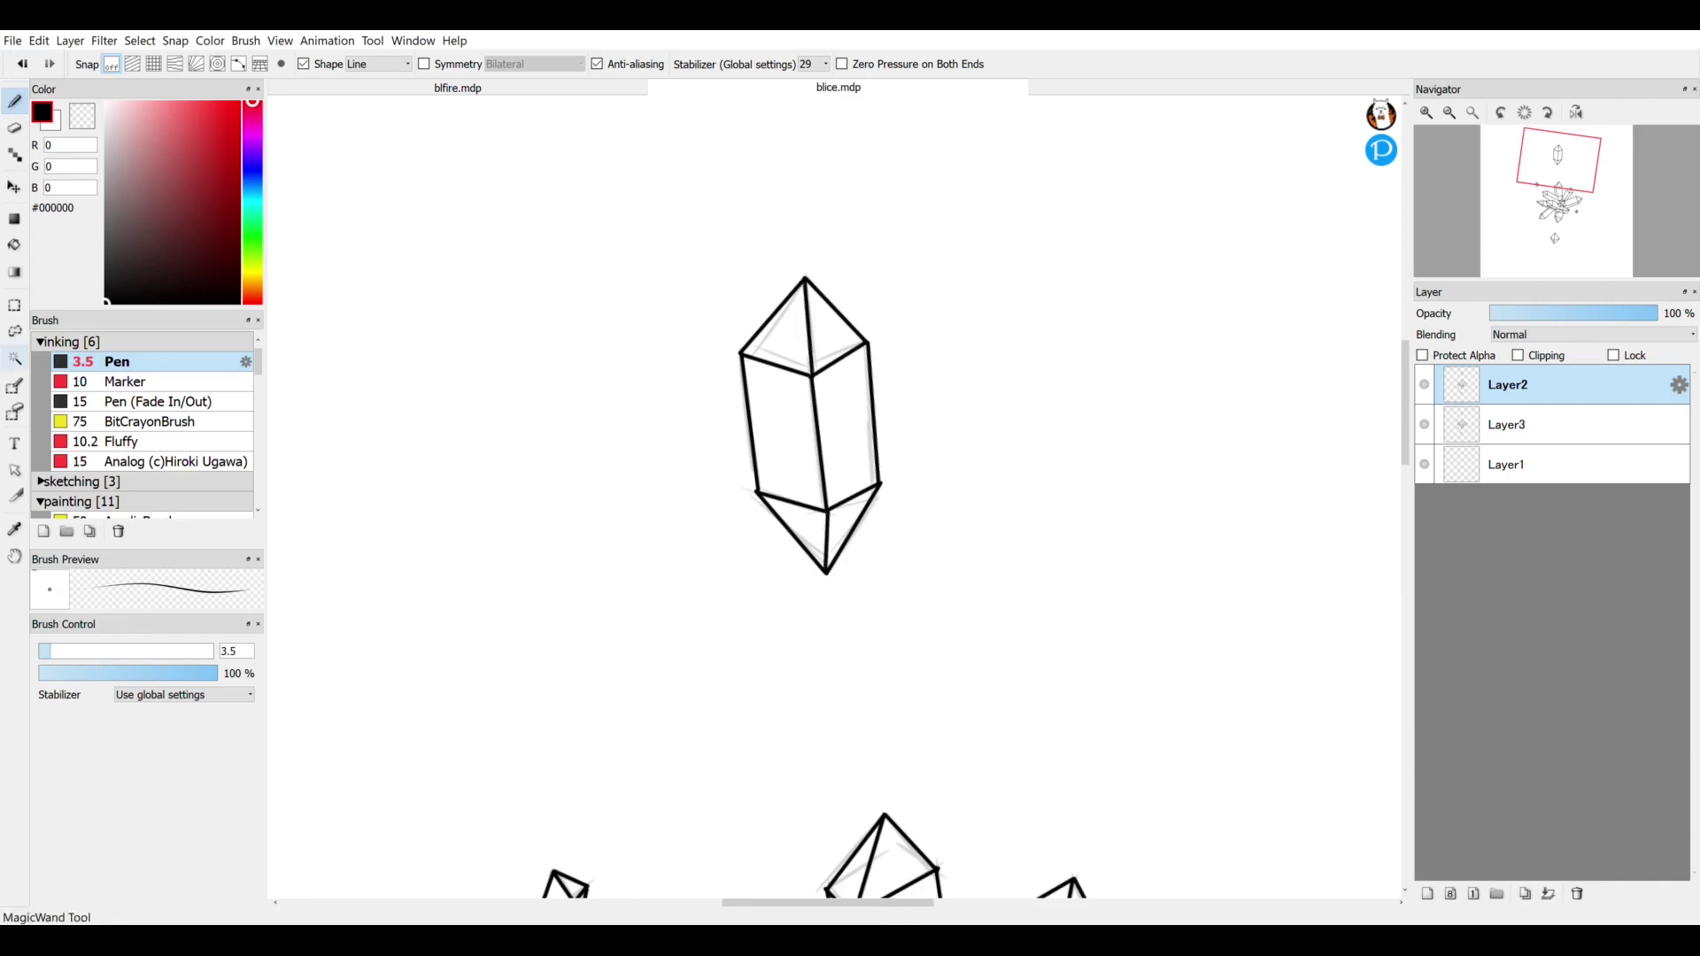
- Lasso the inside of the tall crystal, delete its inner lines while keeping the outline, and deselect
click(16, 332)
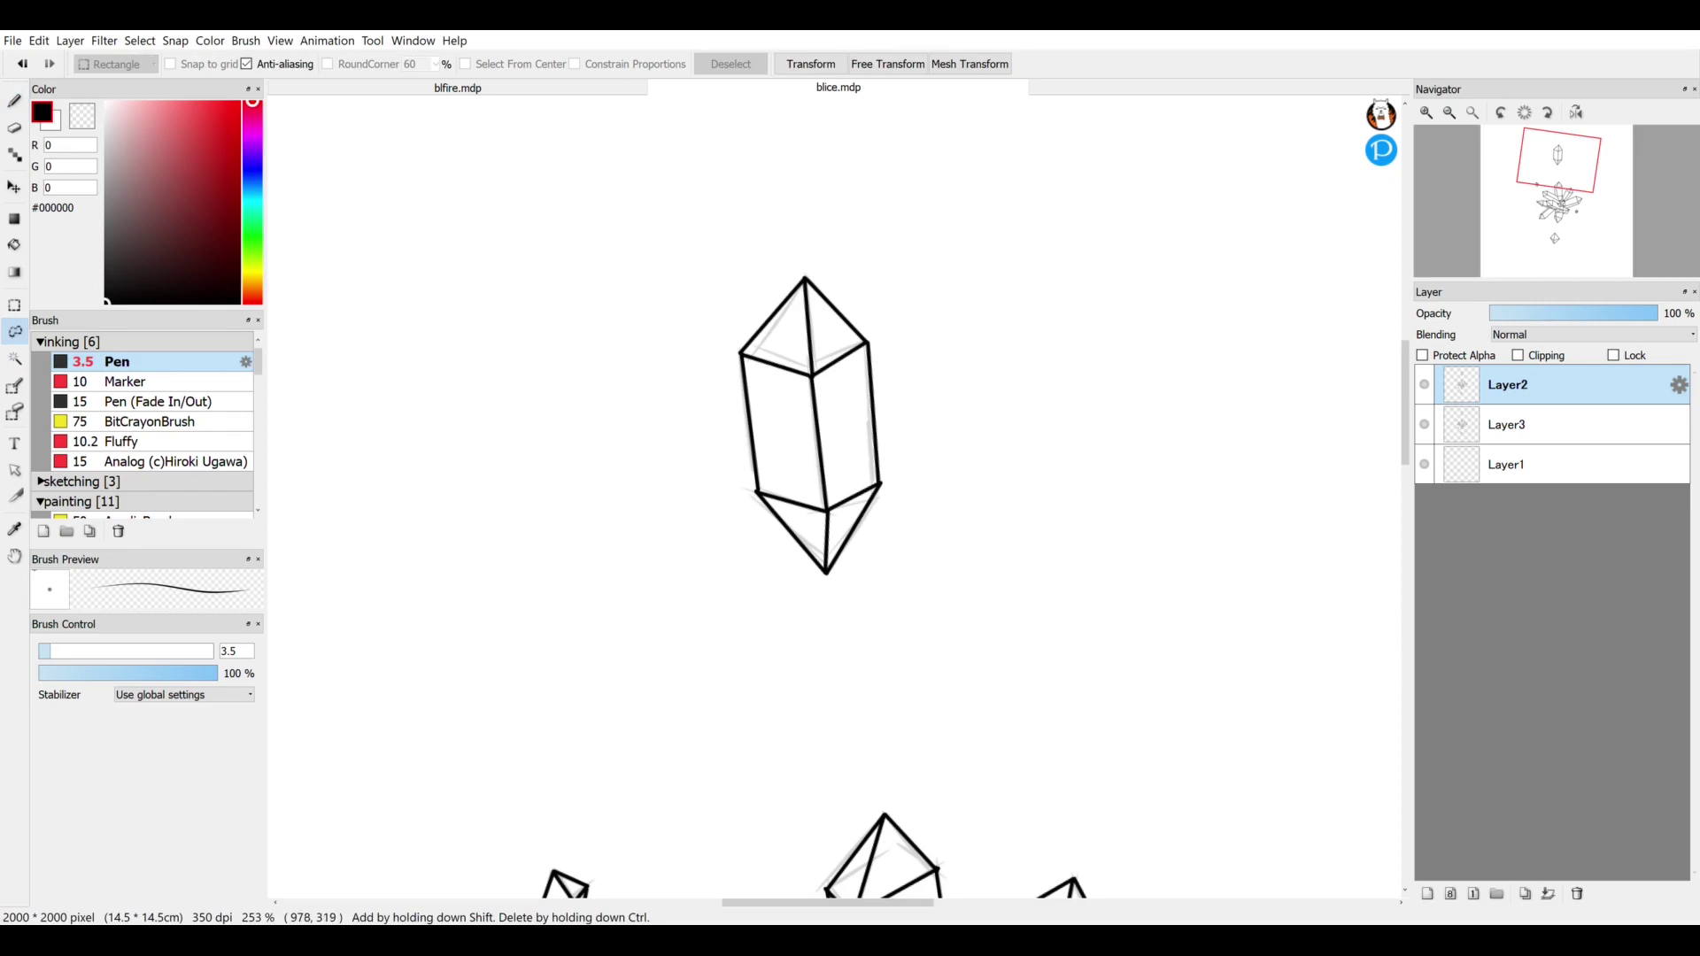
mouse_move(743, 359)
mouse_down()
mouse_move(766, 478)
mouse_move(799, 532)
mouse_move(841, 535)
mouse_up()
mouse_move(872, 464)
mouse_down()
mouse_move(822, 306)
mouse_move(746, 351)
mouse_up()
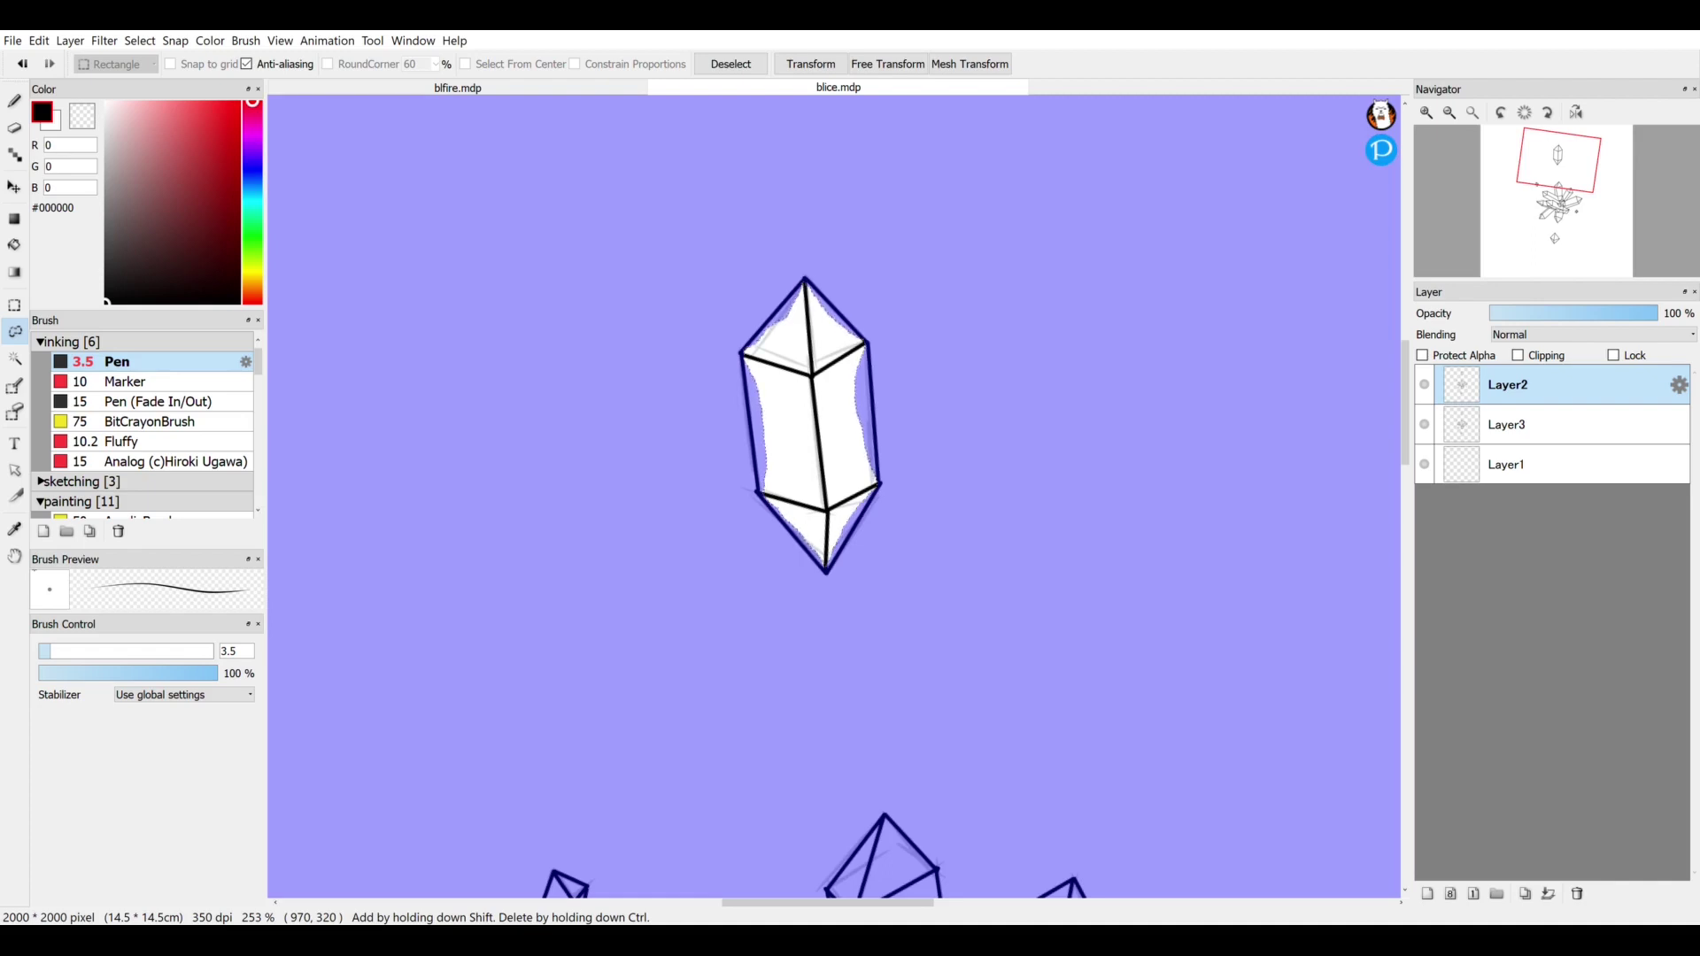
key(Delete)
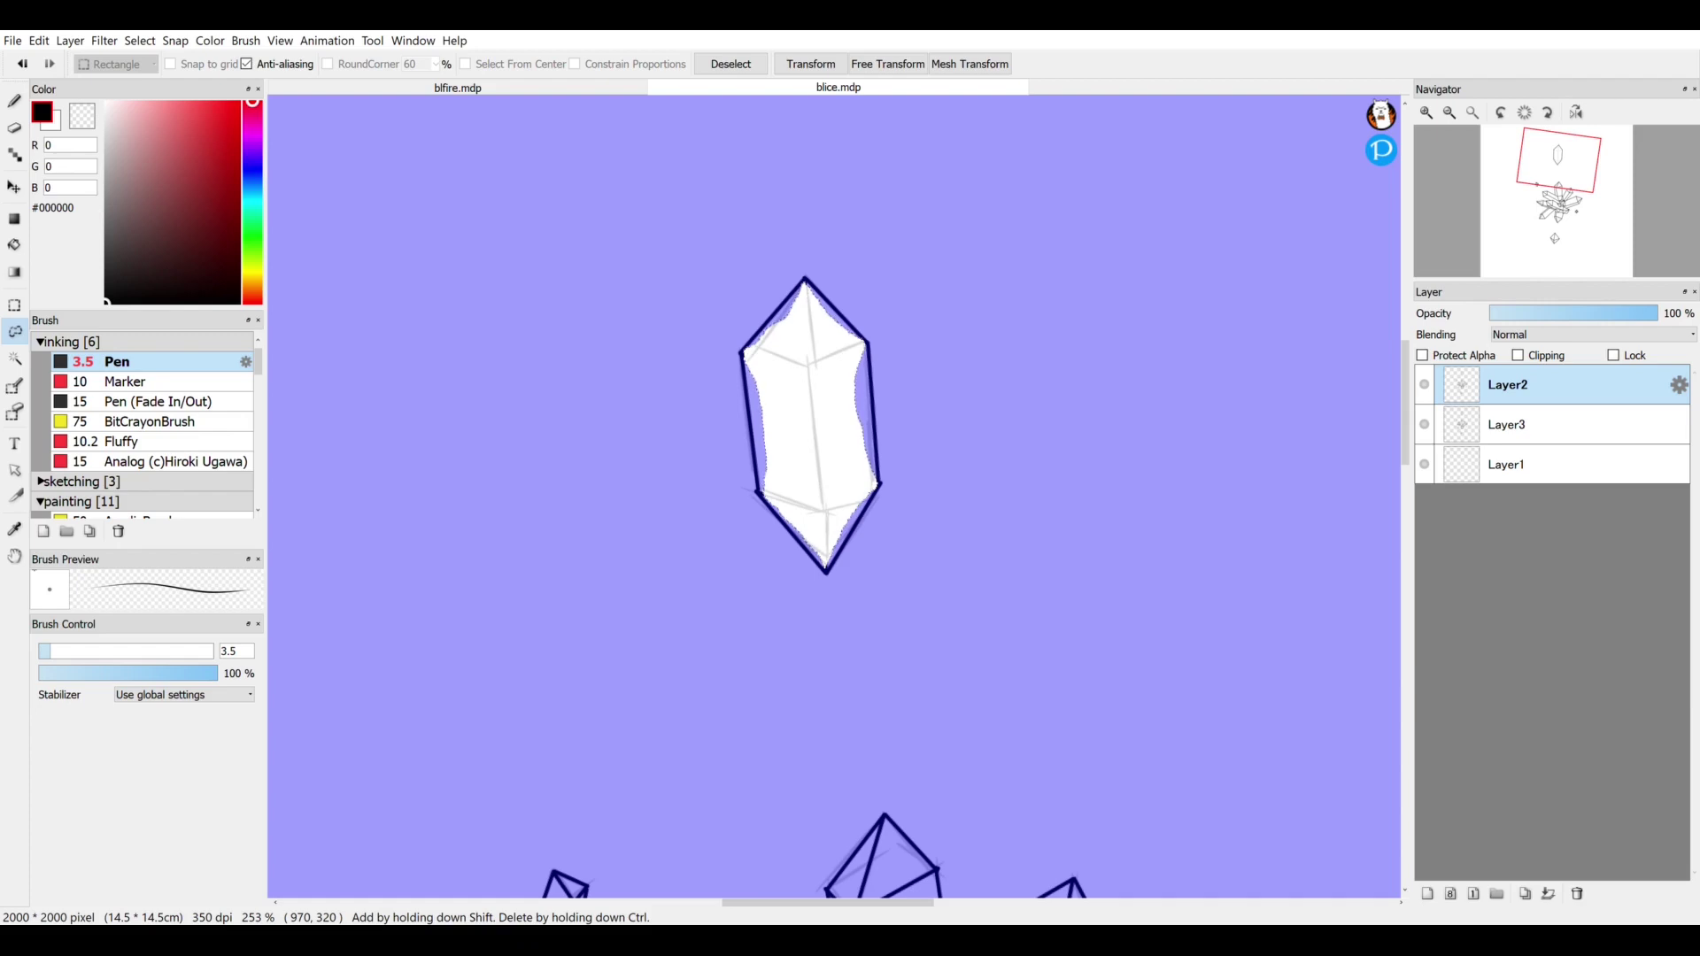
key(ctrl+d)
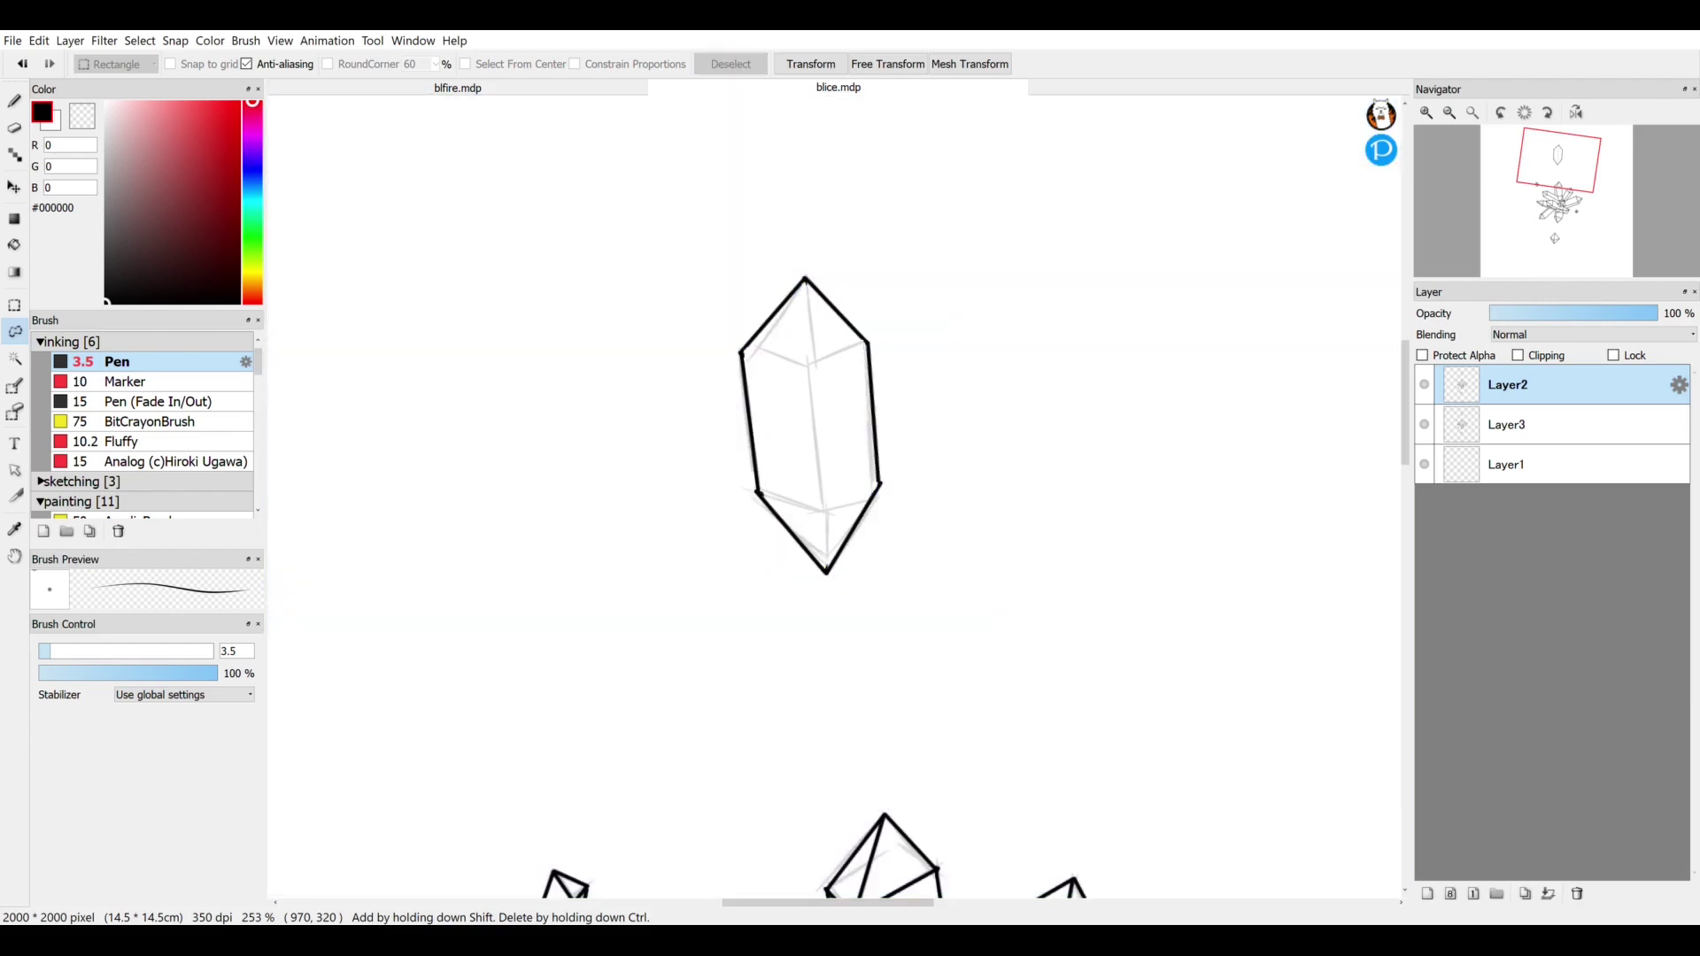
- Redraw the tall crystal's inner edges with the ridge shifted to the right and clean up the lines near the cap's right corner
key(b)
drag(741, 354, 834, 376)
drag(759, 494, 837, 513)
mouse_move(880, 484)
mouse_down()
mouse_move(836, 514)
mouse_move(827, 573)
mouse_up()
mouse_move(804, 278)
mouse_down()
mouse_move(834, 376)
mouse_move(836, 513)
mouse_up()
key(l)
drag(834, 374, 866, 342)
key(Delete)
key(ctrl+d)
key(b)
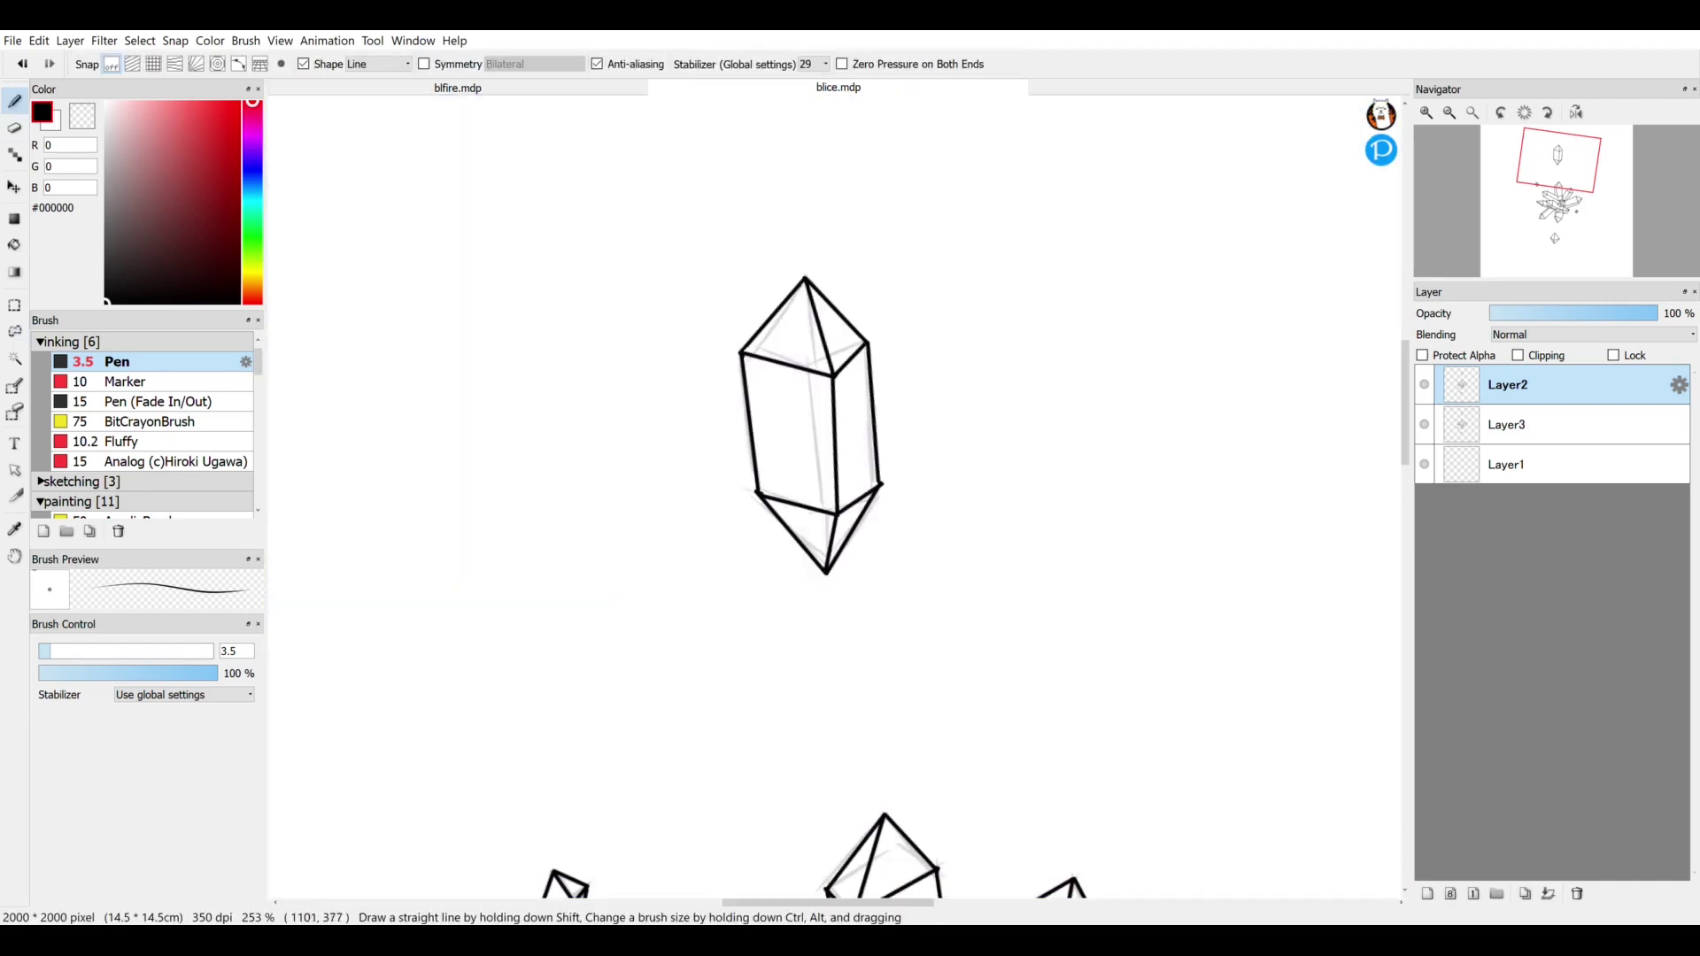
- Fit the whole canvas in view and hide the rough sketch on Layer3
key(e)
key(ctrl+0)
key(Up)
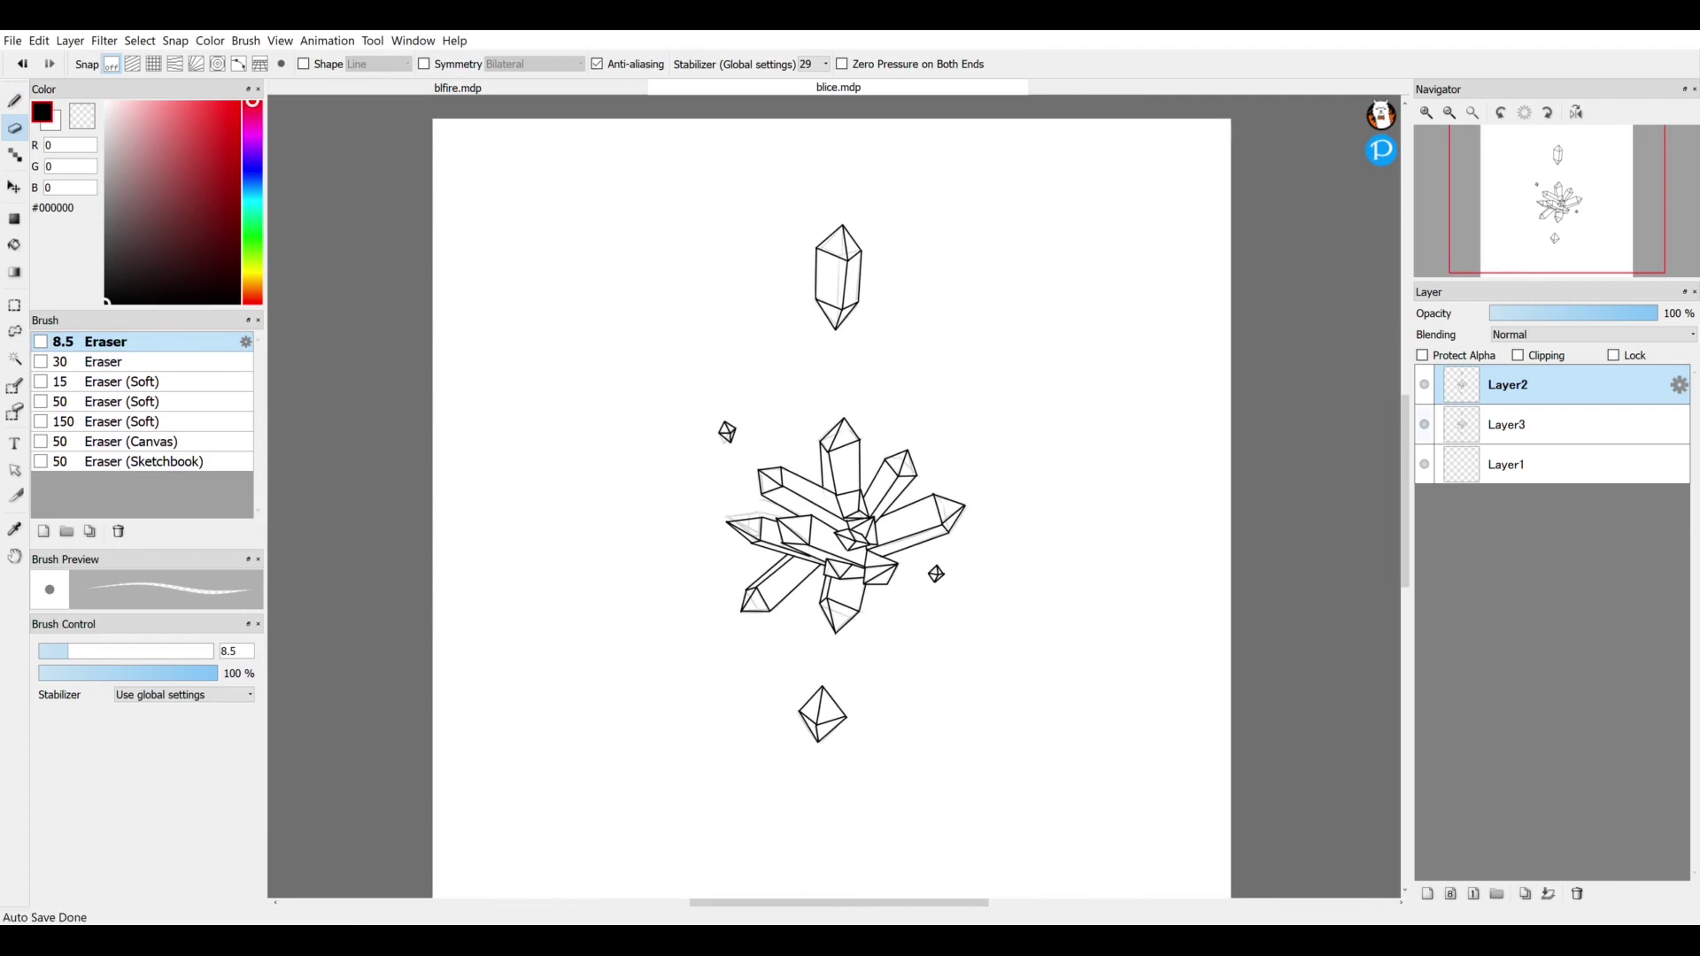
click(1424, 425)
scroll(833, 496, down, 1)
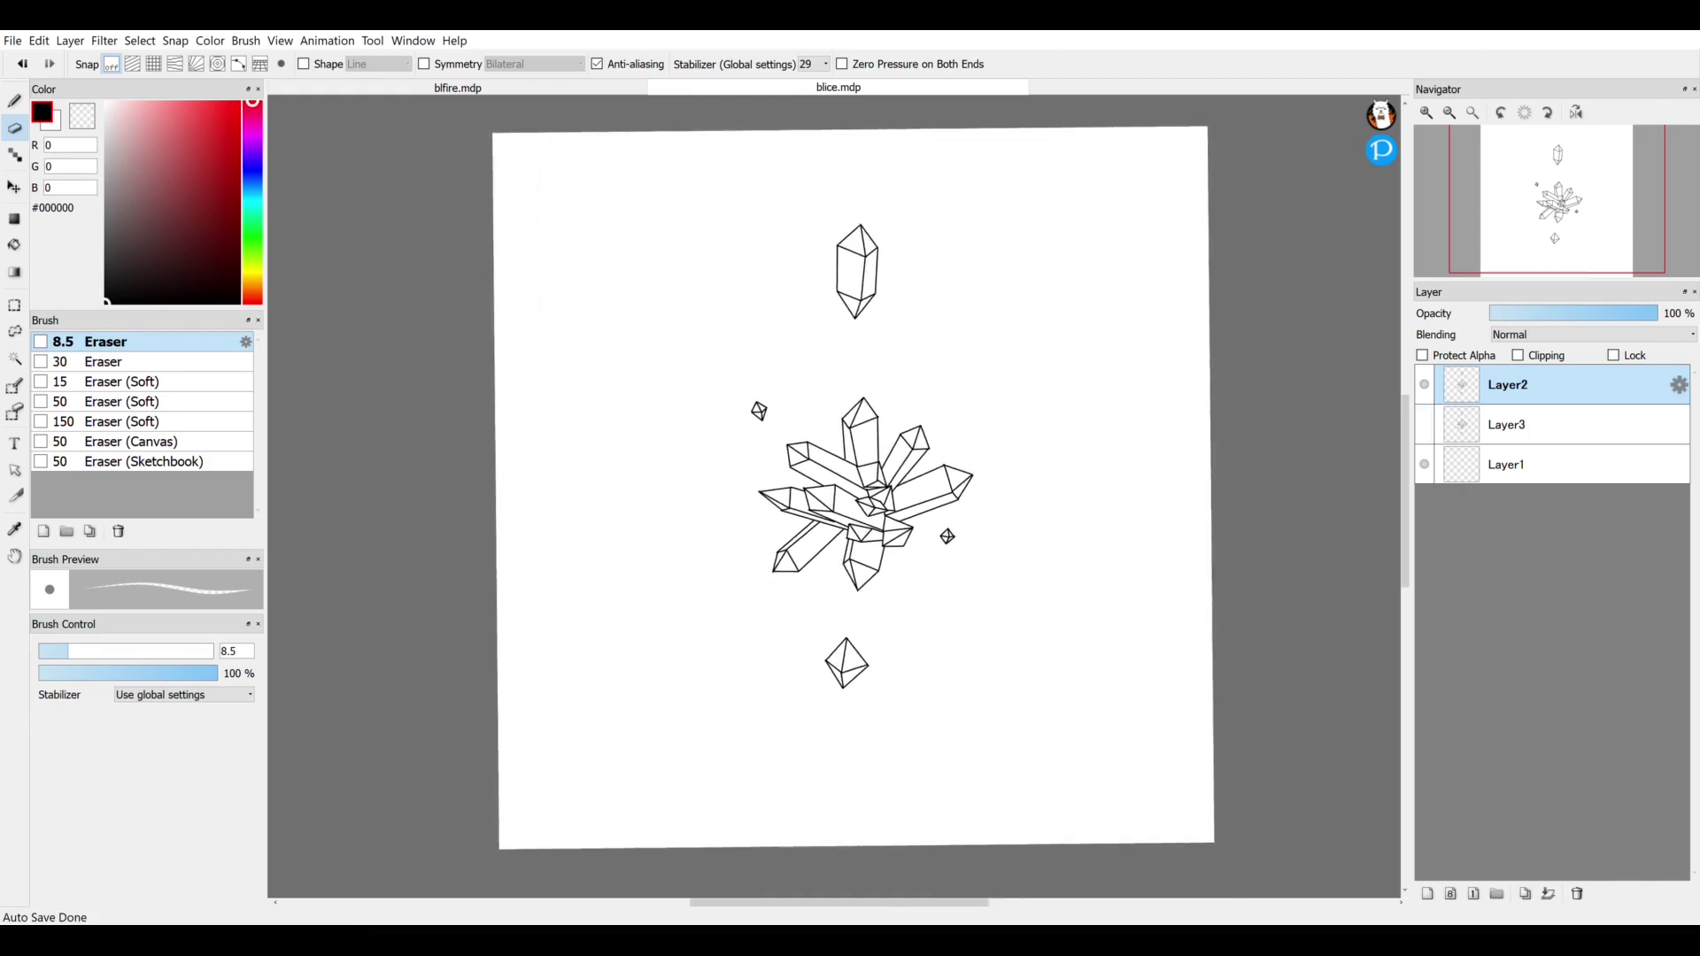
scroll(850, 495, down, 1)
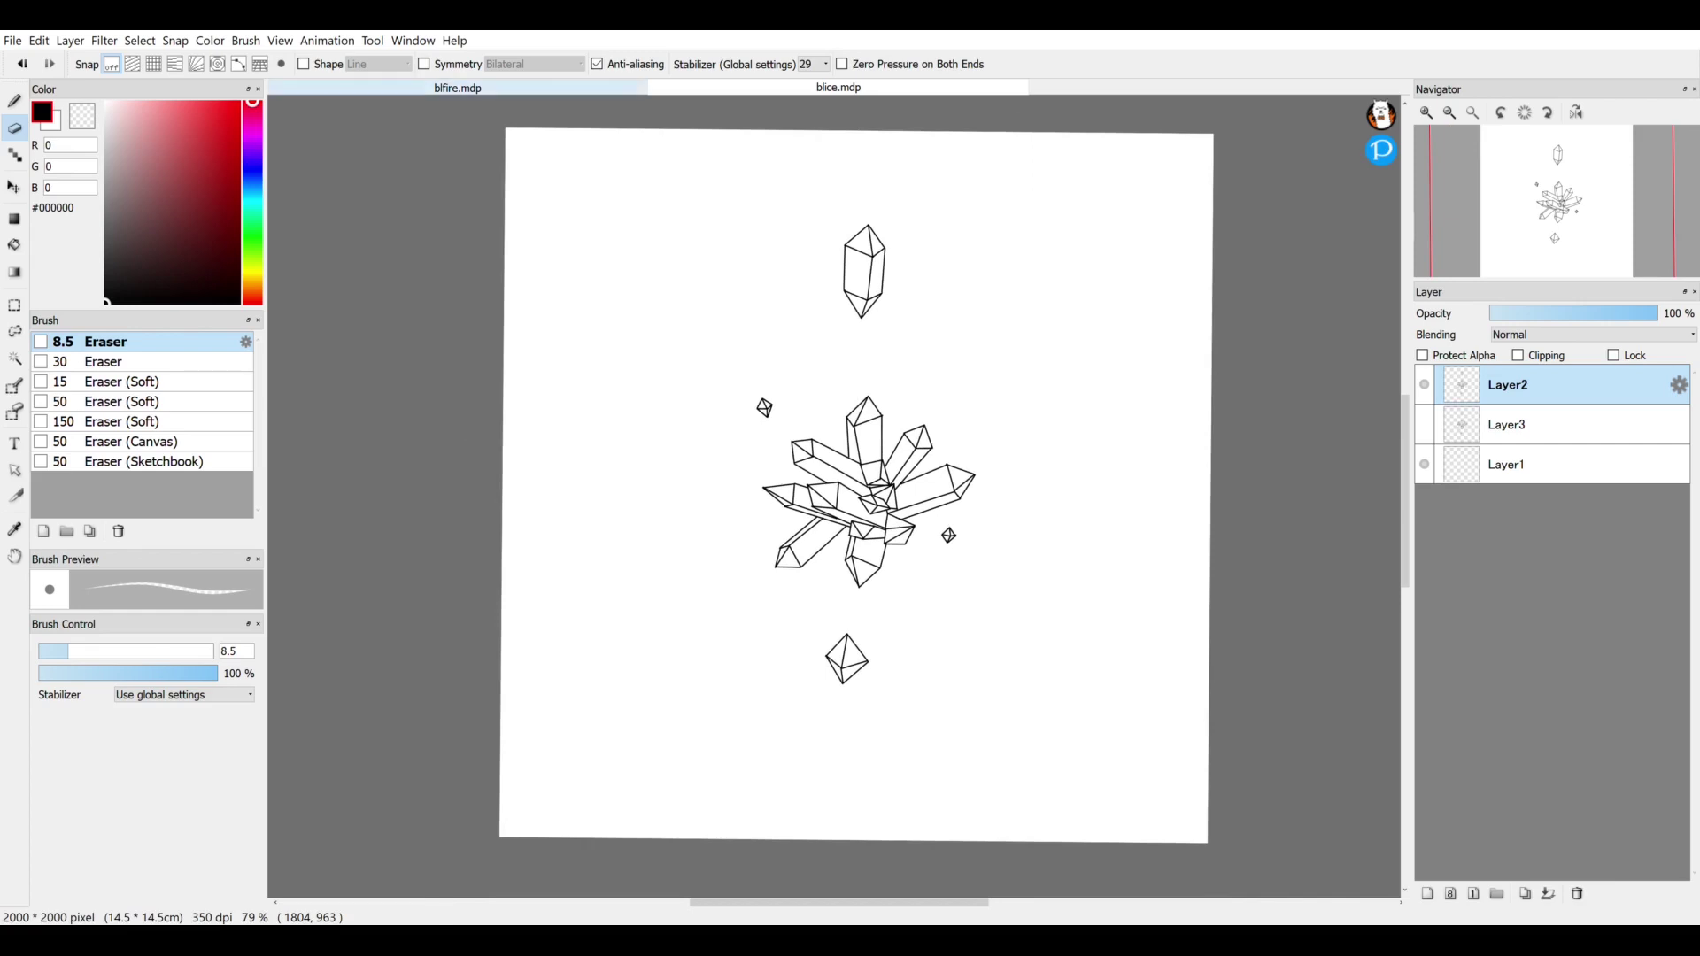
- Switch to blfire.mdp, lower the sketch layer's opacity to 24 %, add a new layer and reselect Layer2
click(458, 88)
drag(1565, 314, 1529, 313)
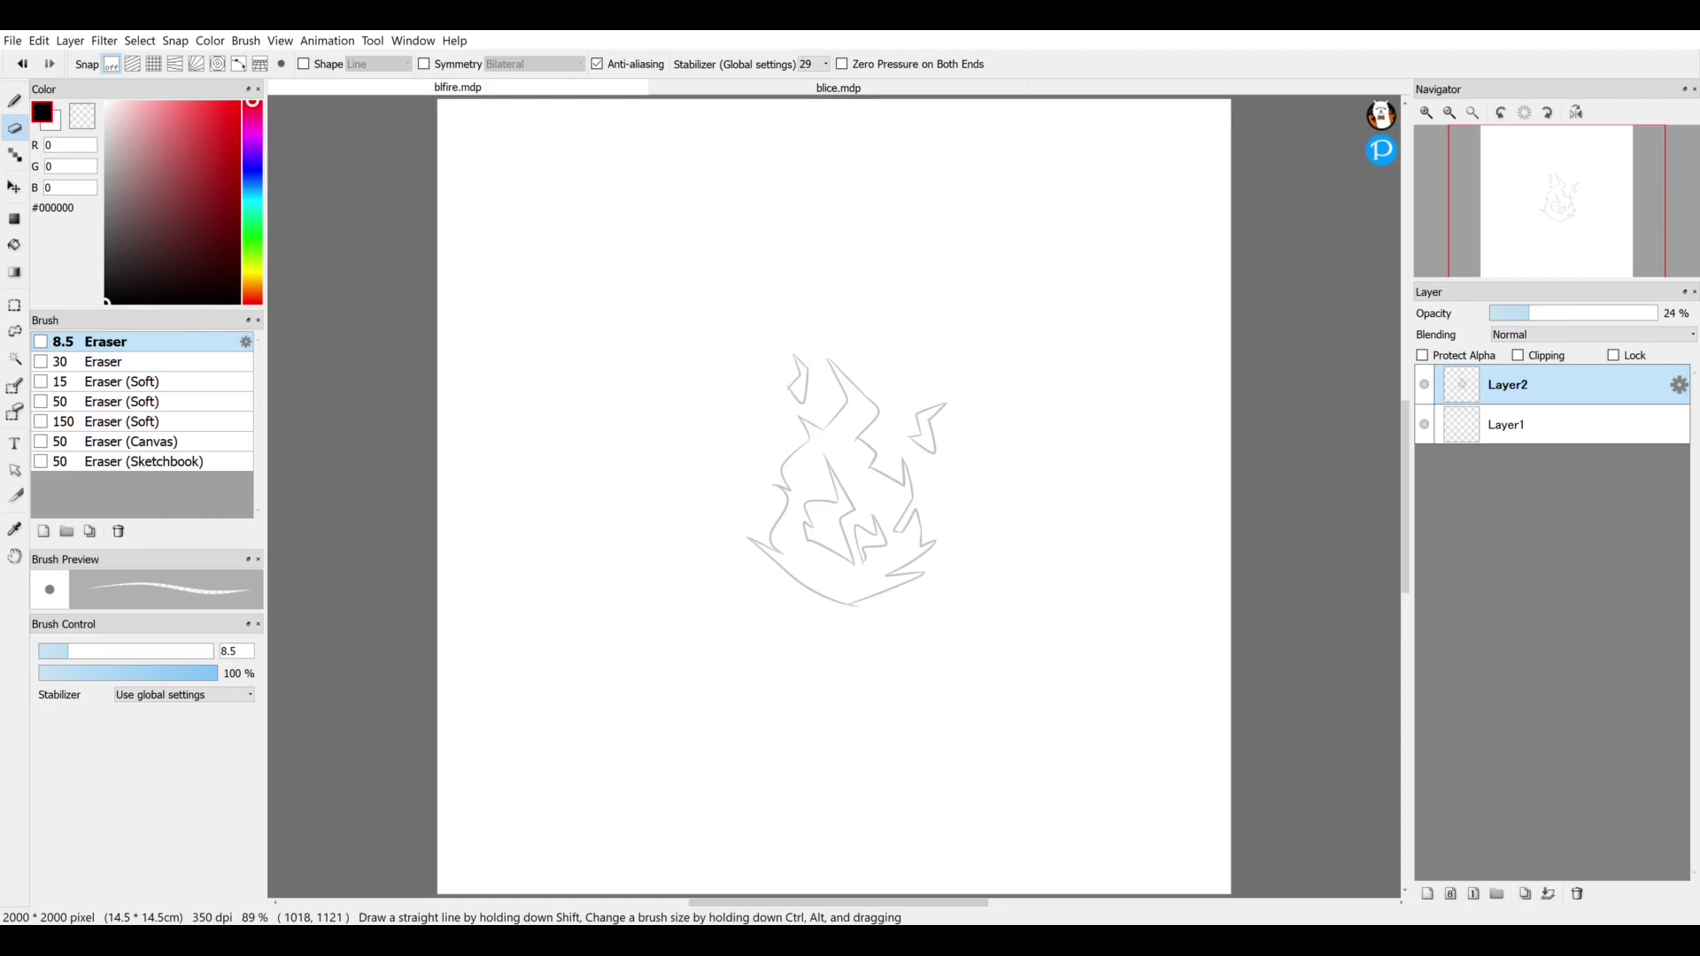
click(1427, 894)
click(1507, 425)
- Move the flame sketch on Layer2 slightly down and to the left with Transform
scroll(847, 742, up, 1)
key(ctrl+t)
drag(846, 425, 834, 436)
click(1291, 895)
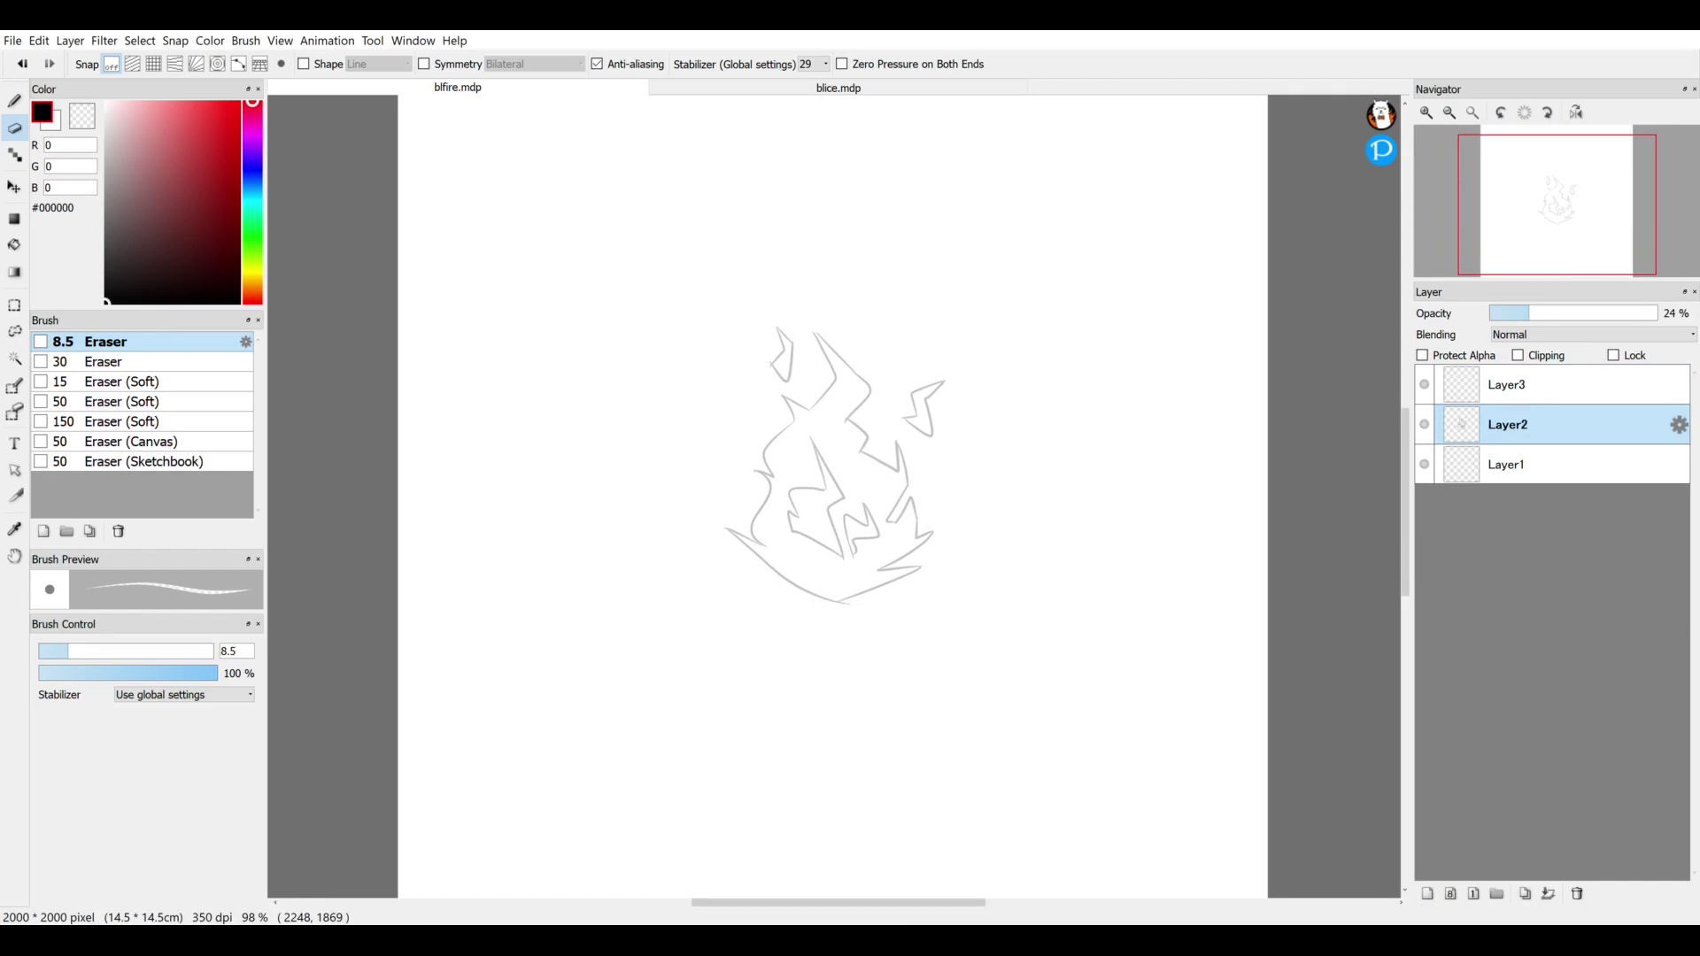
- Enlarge the flame sketch on Layer2 with Transform, and activate Layer3 with the 3.5 Pen
click(1583, 382)
click(1580, 425)
key(ctrl)
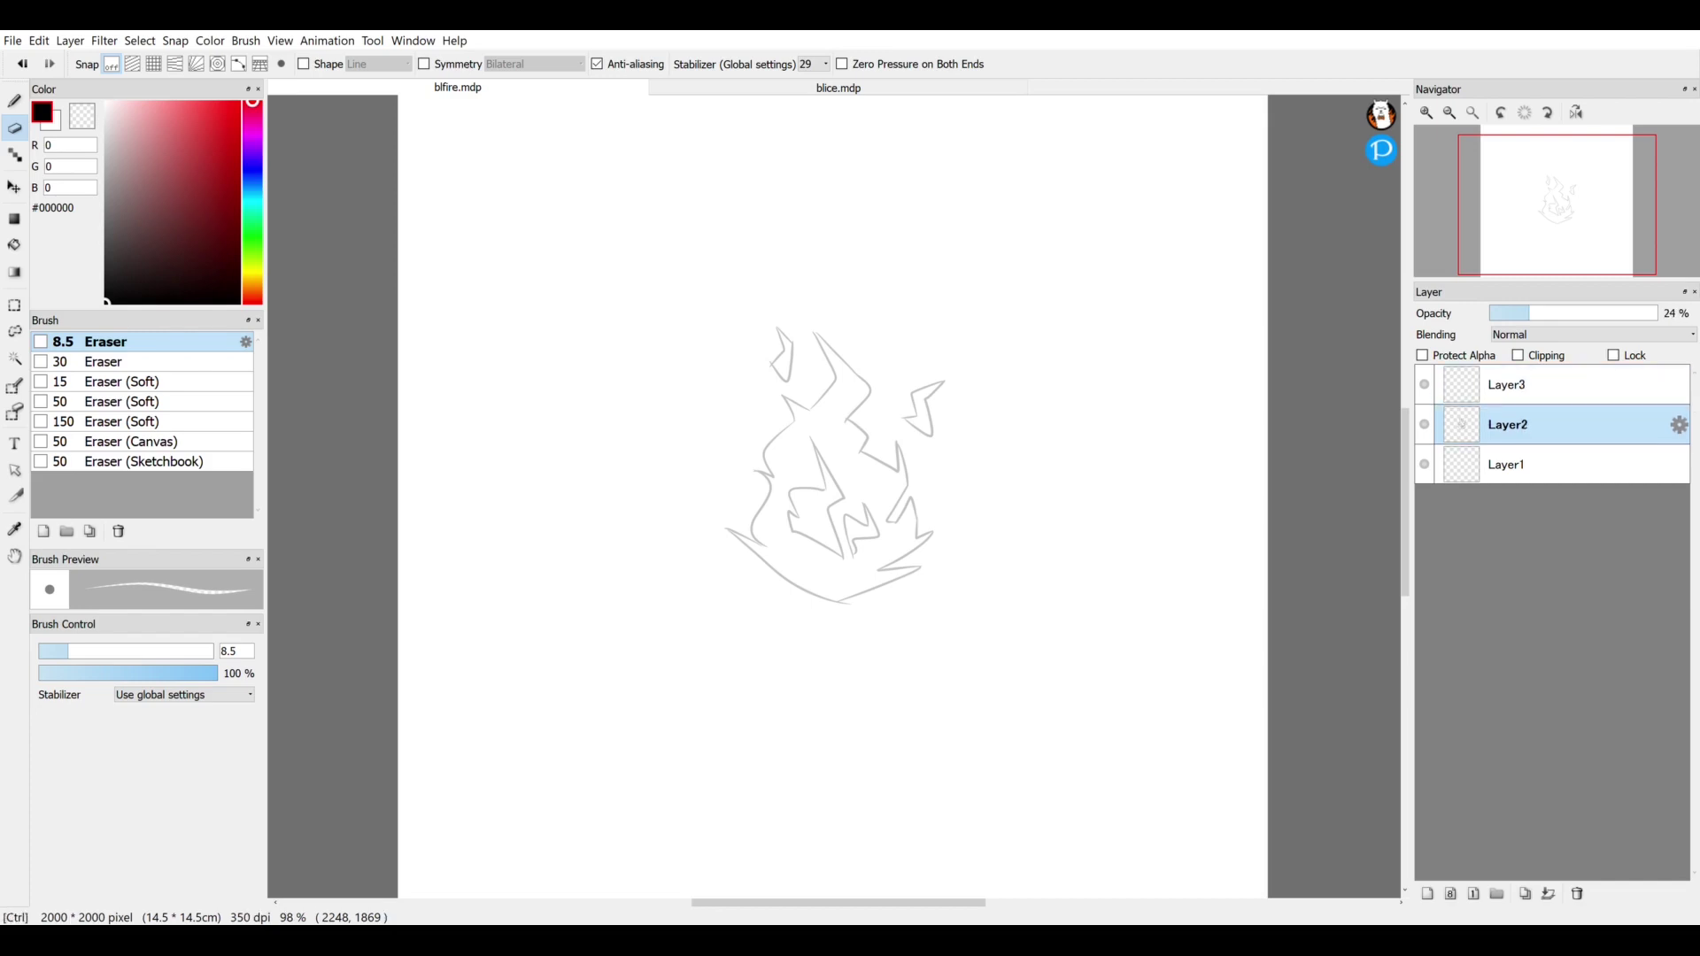
key(ctrl+t)
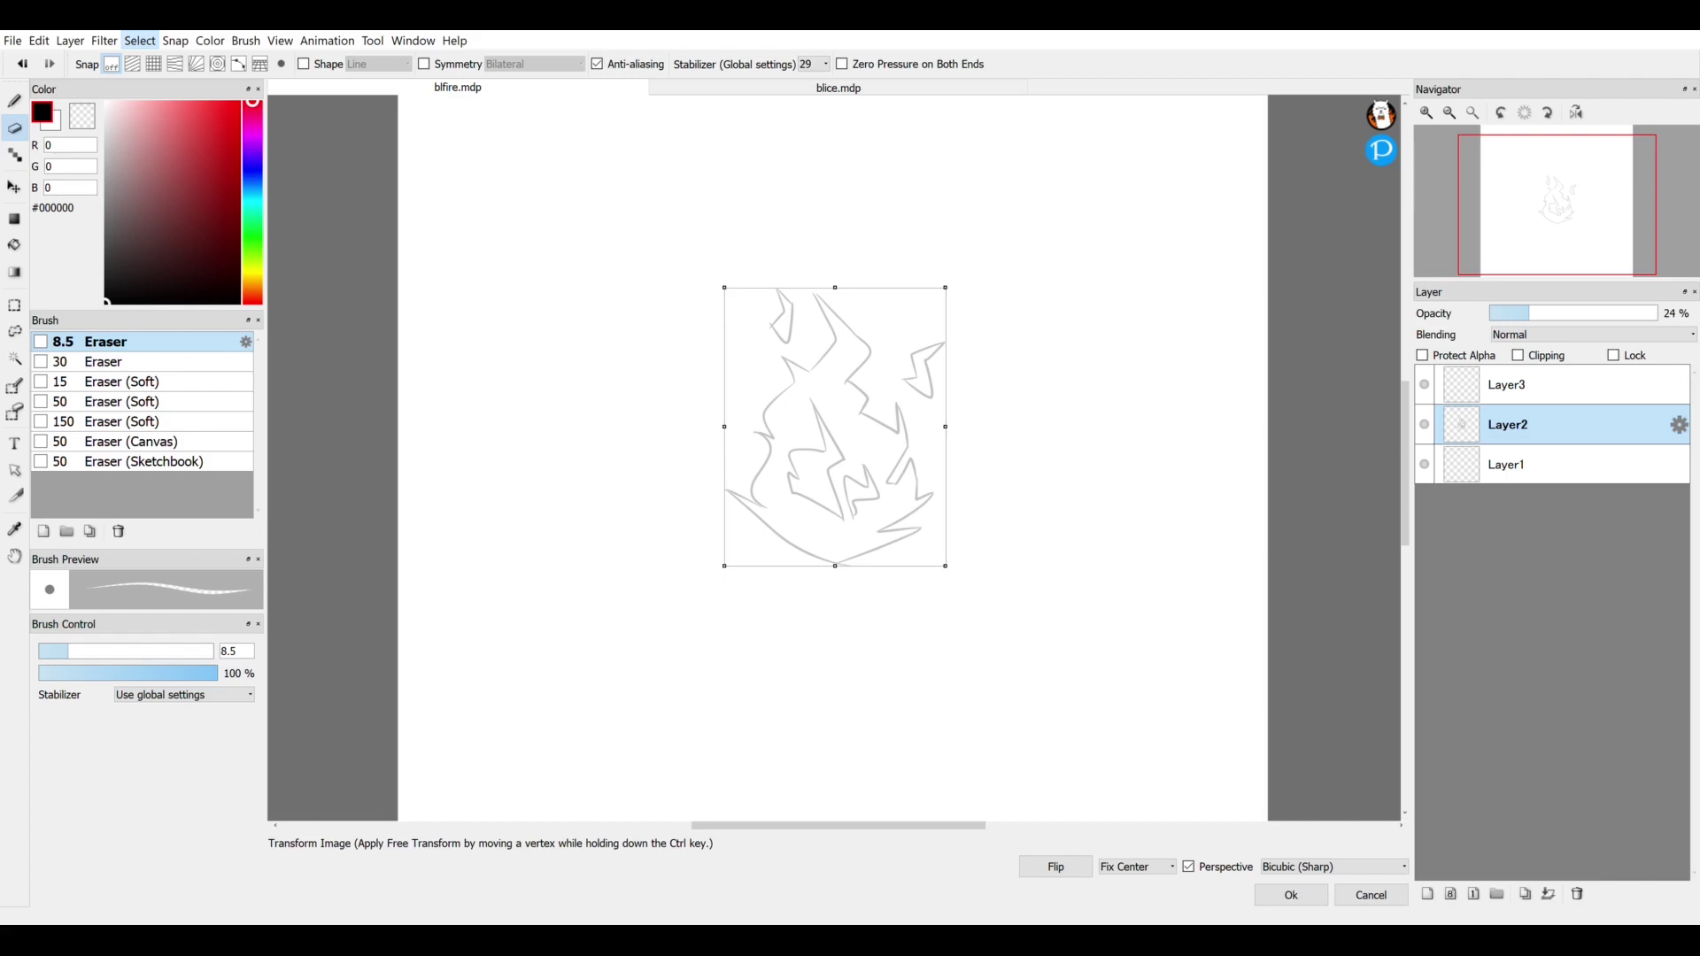
drag(946, 566, 974, 602)
click(1291, 895)
click(1507, 385)
key(b)
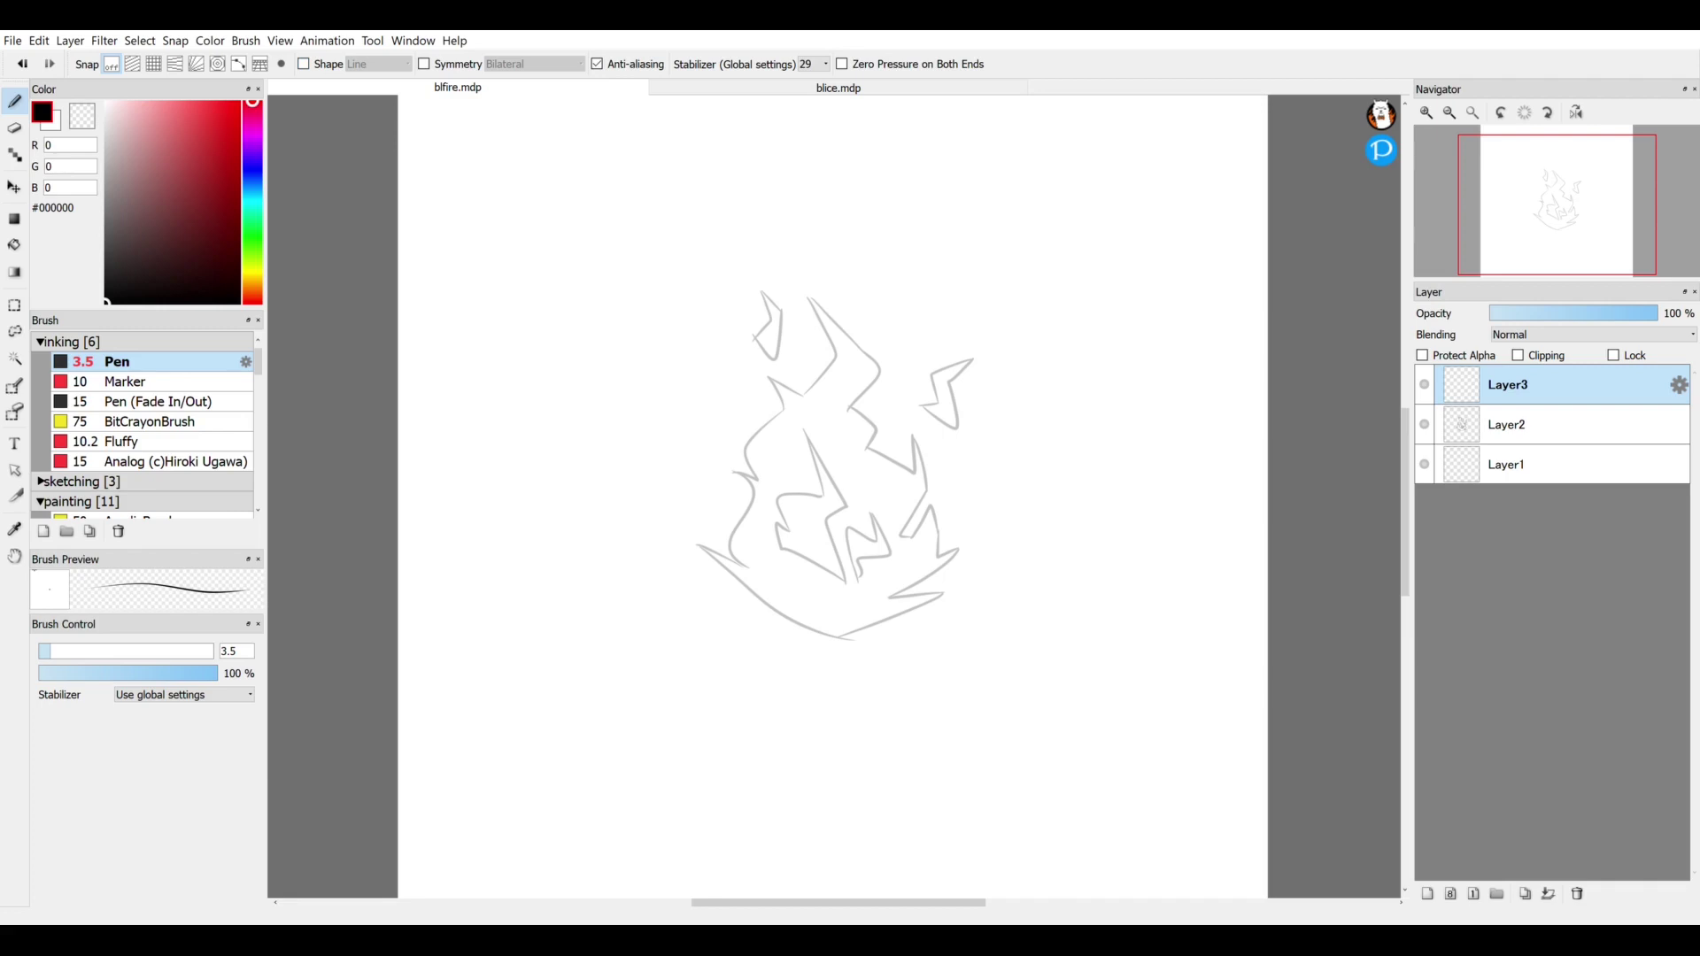
- Draw three straight test lines beside the flame with the Line shape, undo them and switch the shape option off
click(304, 64)
drag(532, 383, 691, 251)
drag(557, 436, 751, 261)
drag(598, 486, 767, 320)
click(22, 63)
key(ctrl+z)
key(ctrl+z)
click(303, 64)
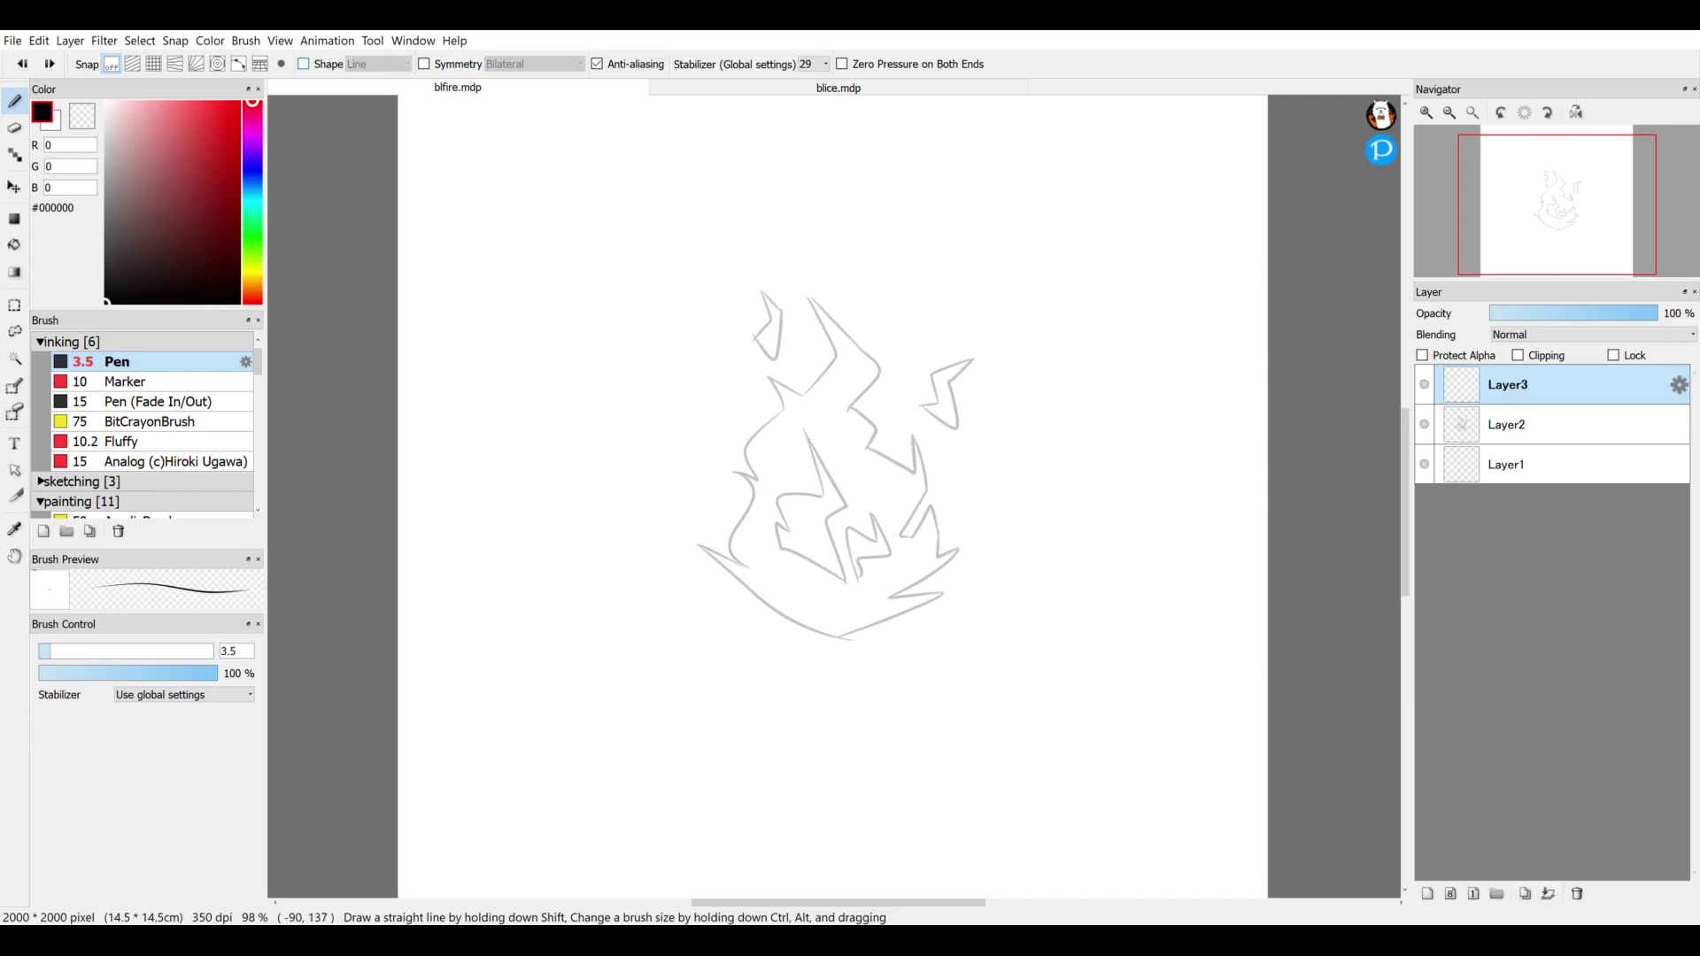
- Scribble a freehand zigzag test stroke to the left of the flame sketch on Layer3
mouse_move(503, 299)
mouse_down()
mouse_move(569, 310)
mouse_move(579, 367)
mouse_move(563, 399)
mouse_move(624, 338)
mouse_move(591, 432)
mouse_move(664, 386)
mouse_move(596, 478)
mouse_move(669, 408)
mouse_move(679, 458)
mouse_up()
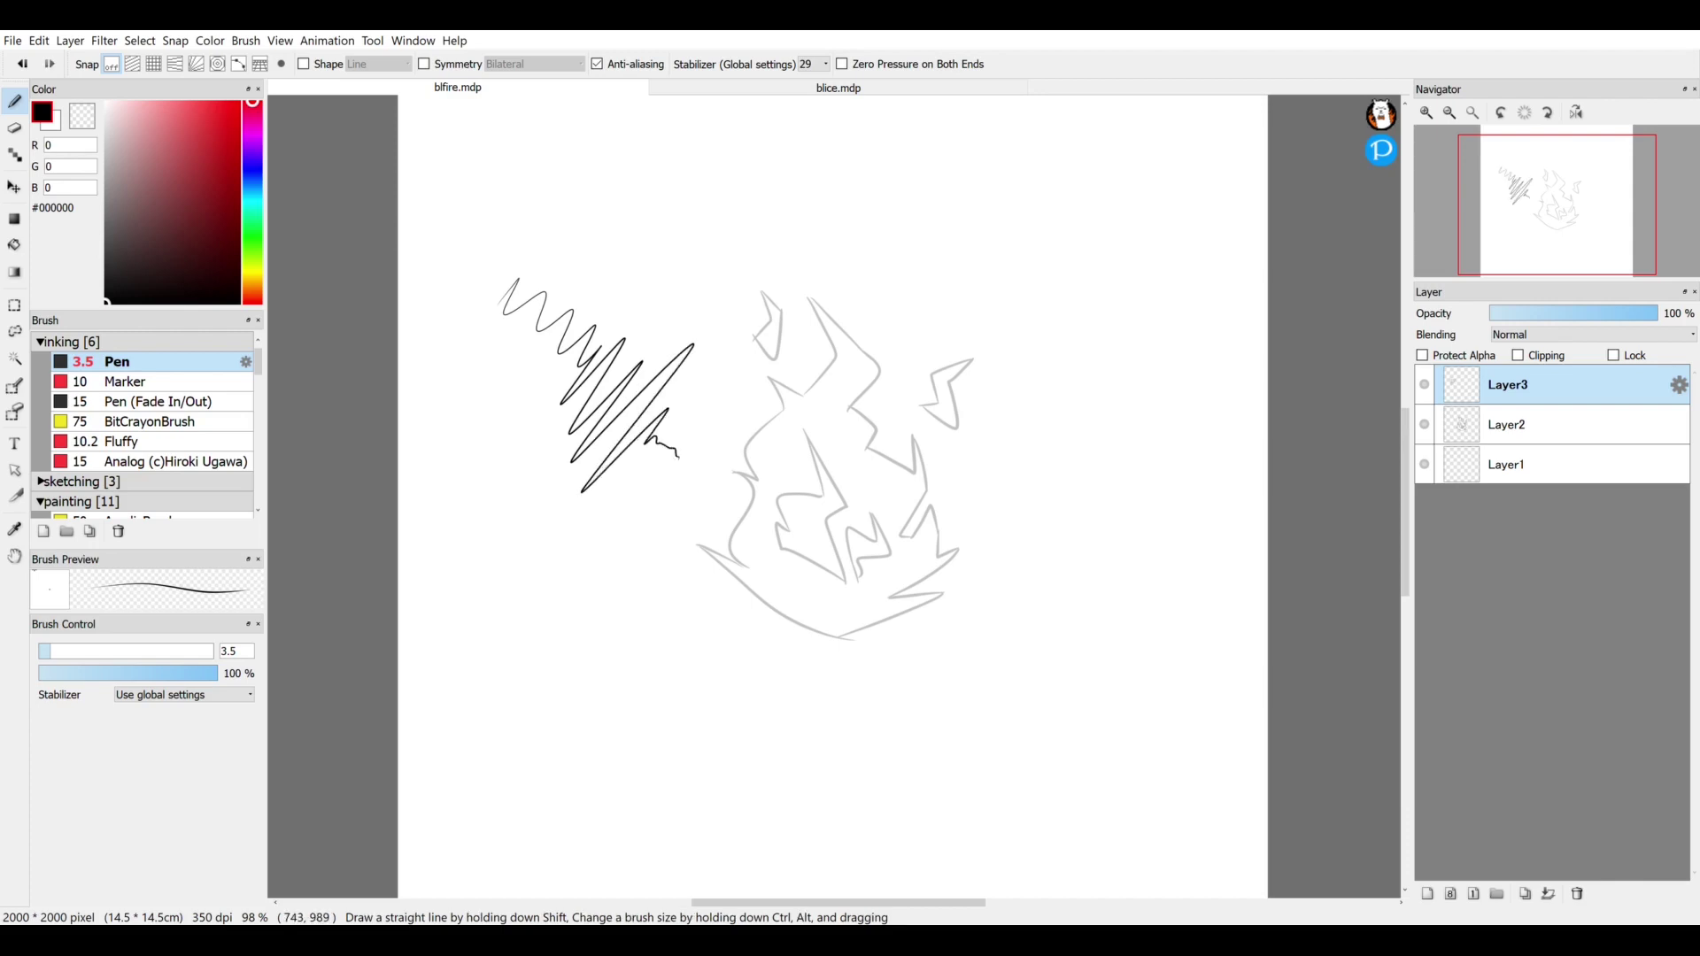
scroll(532, 345, up, 5)
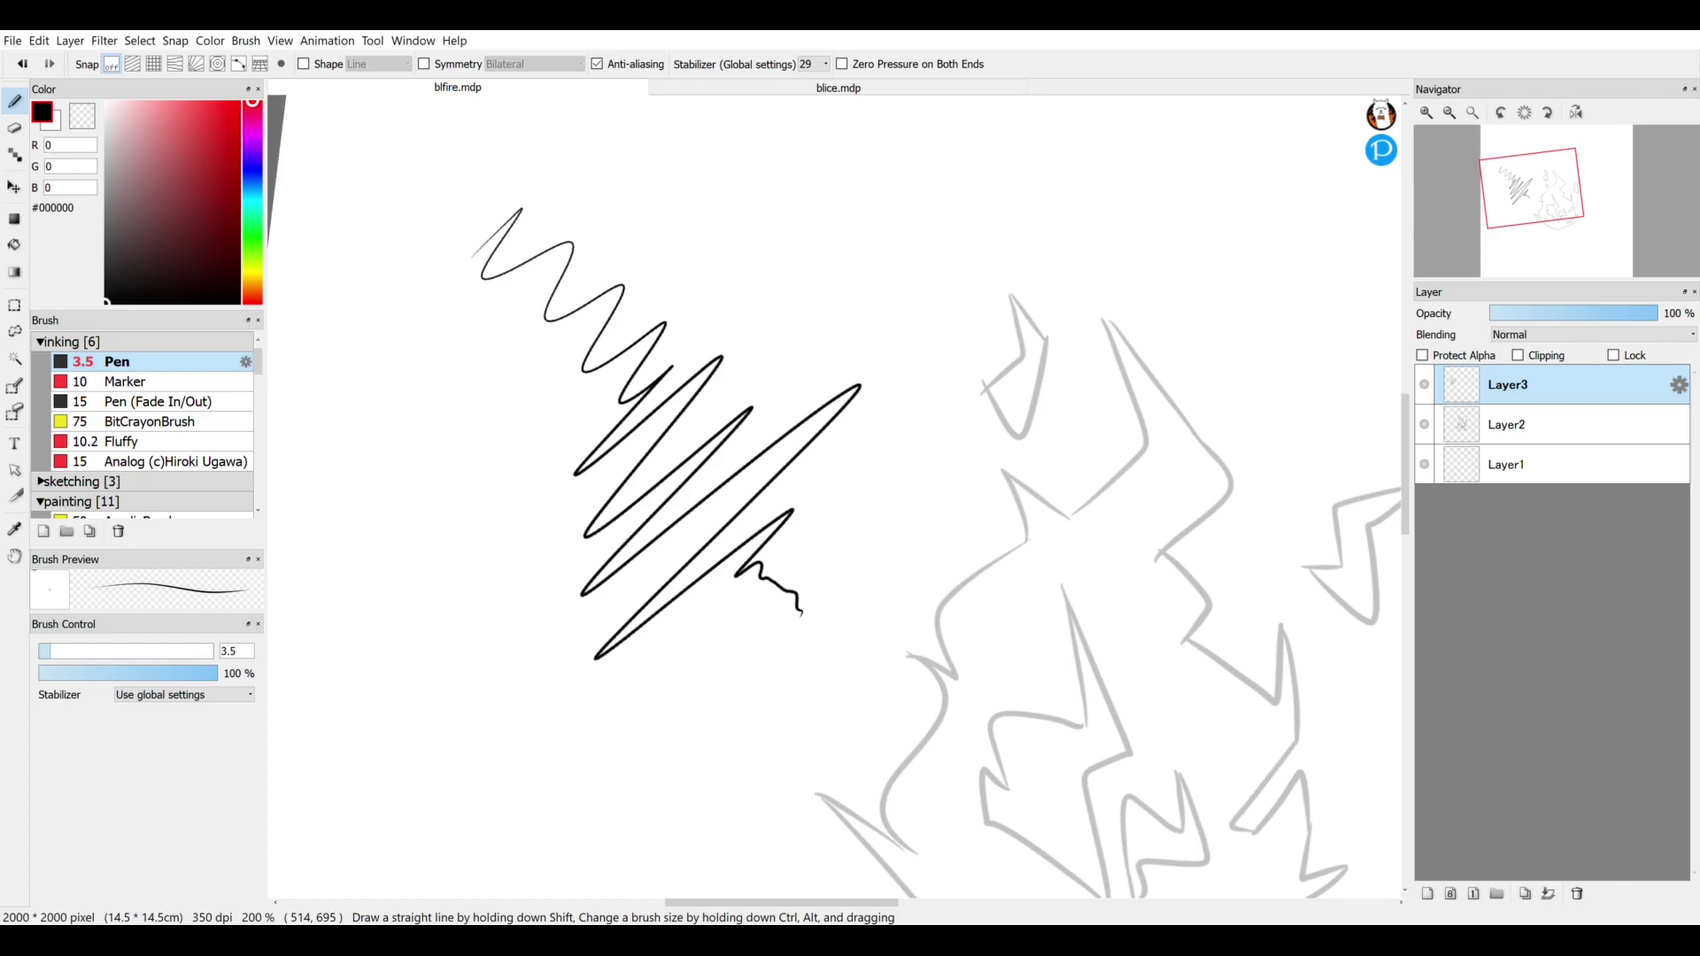
- Undo the zigzag test stroke on Layer3 and open the brush settings of the 3.5 Pen
key(ctrl+z)
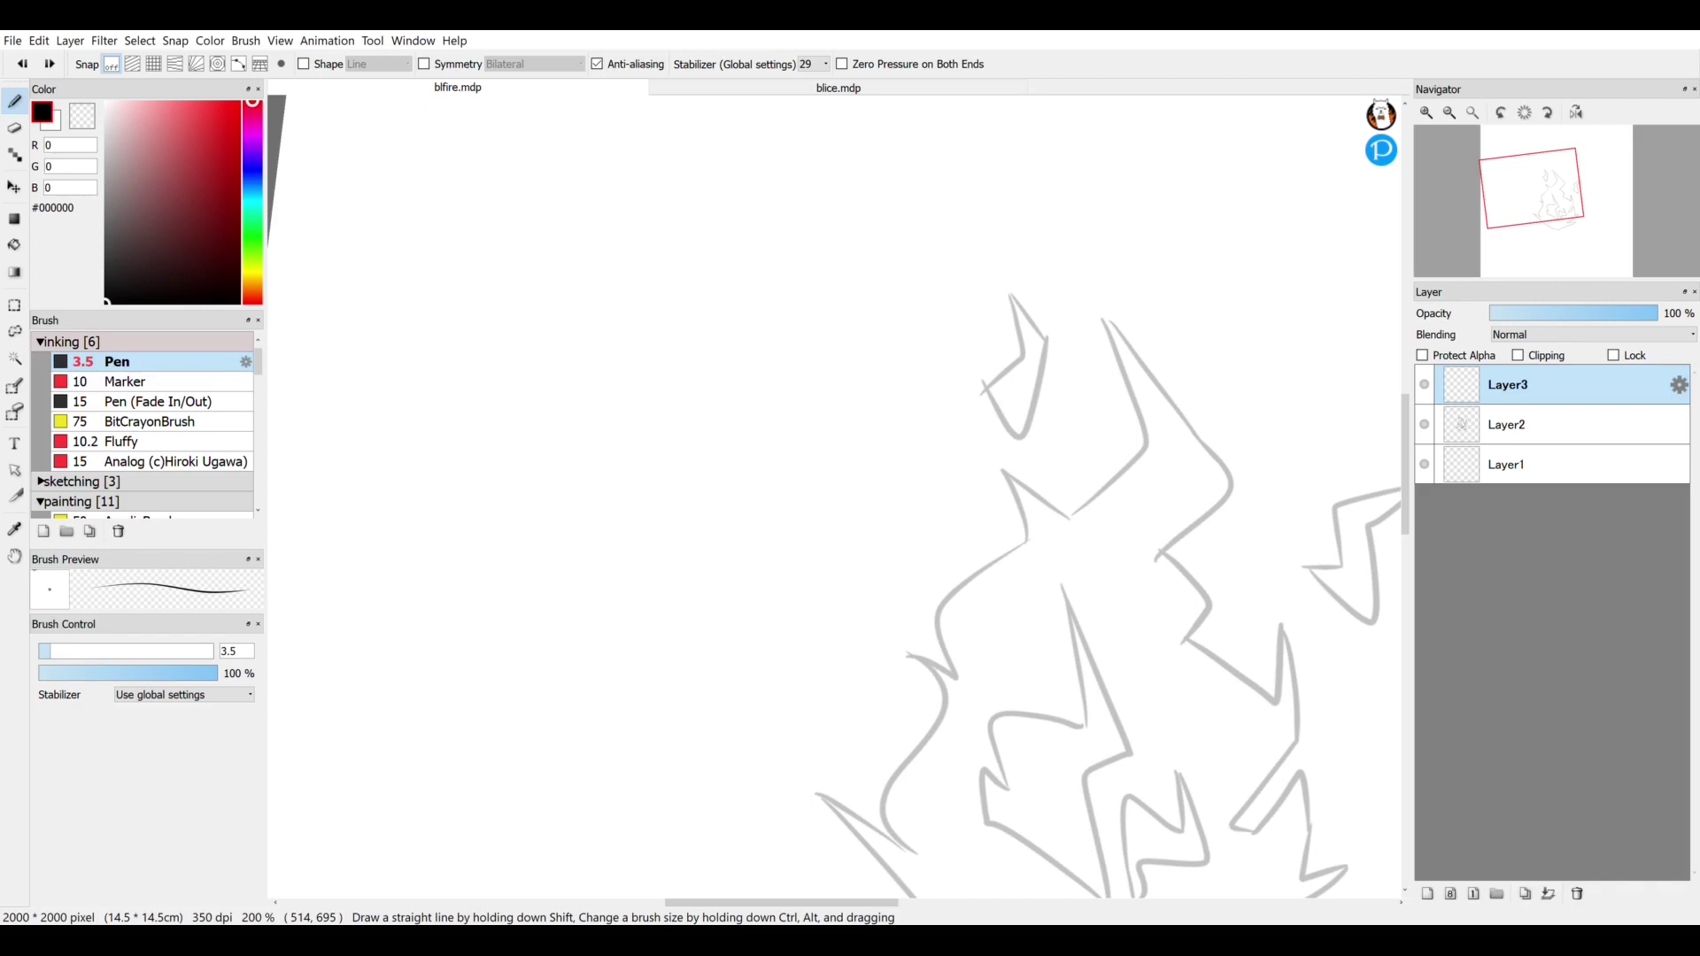
scroll(834, 497, down, 2)
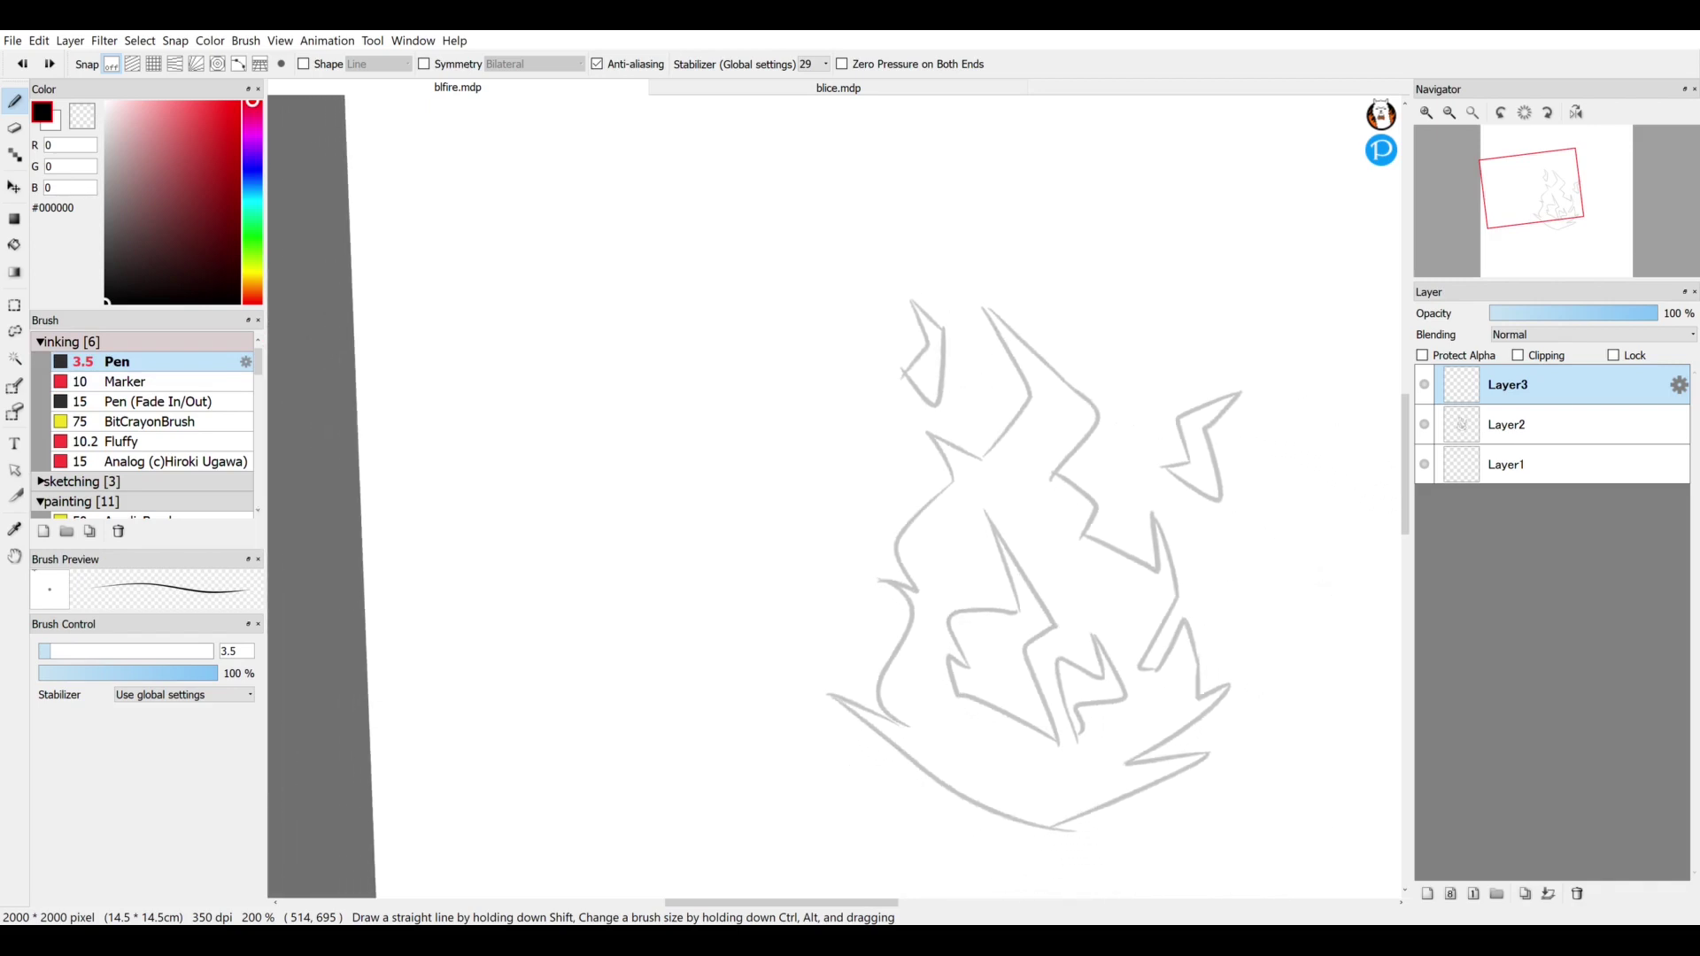
scroll(834, 496, down, 1)
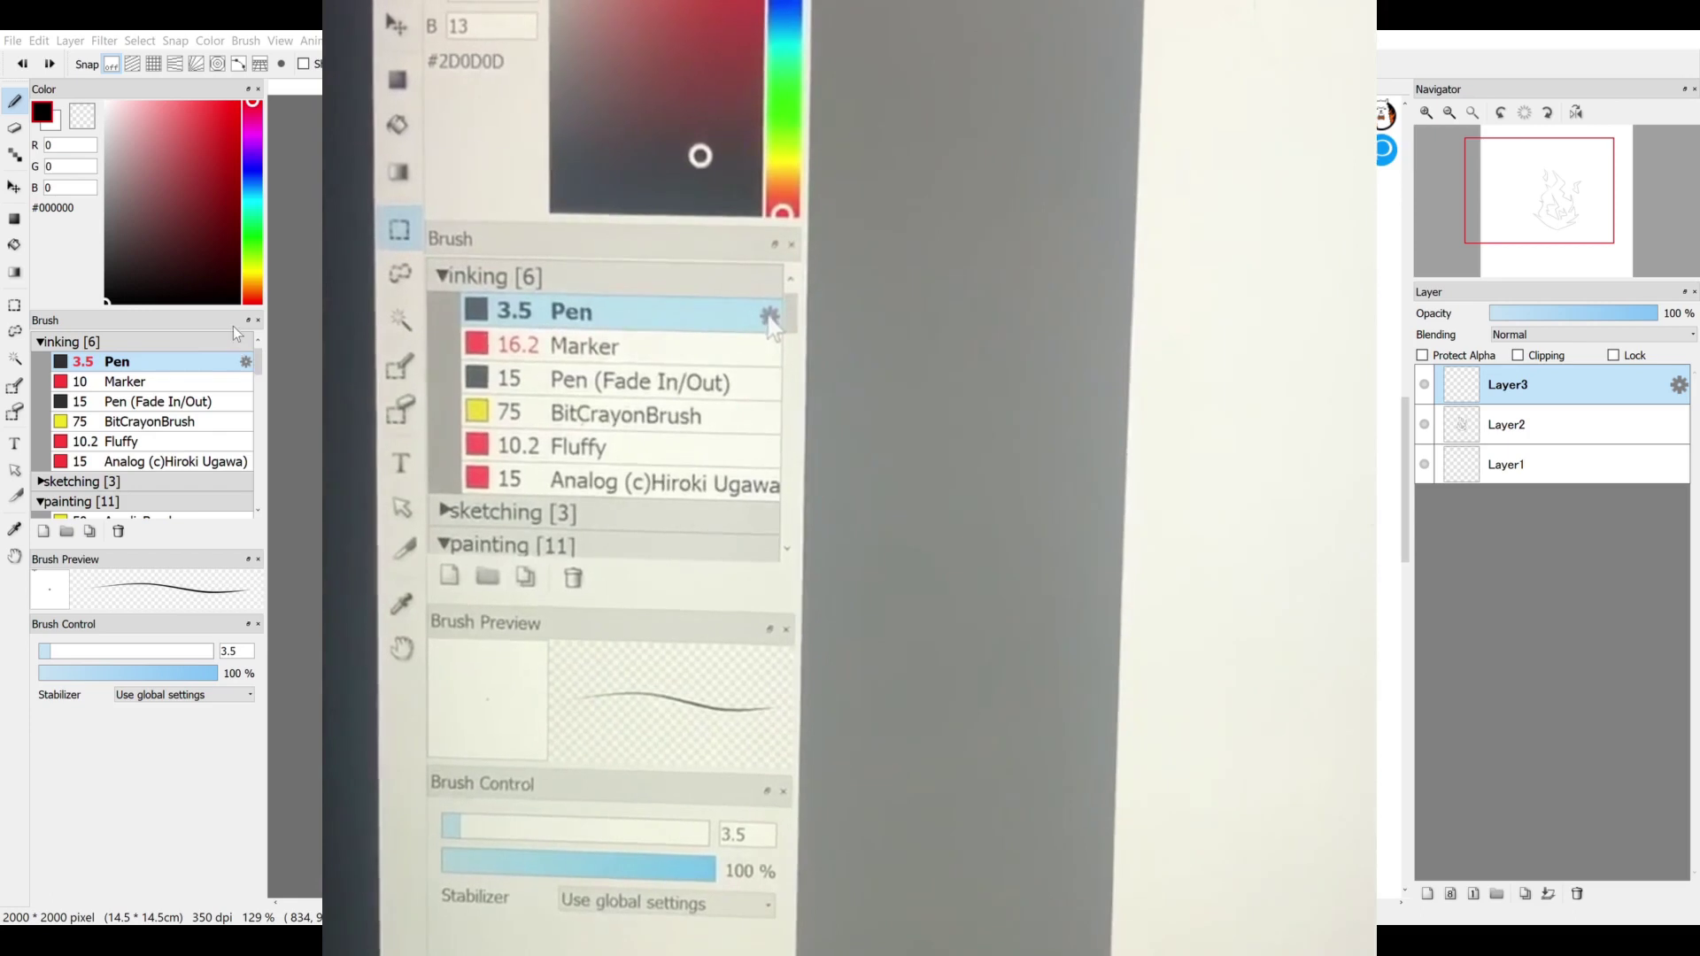
click(247, 363)
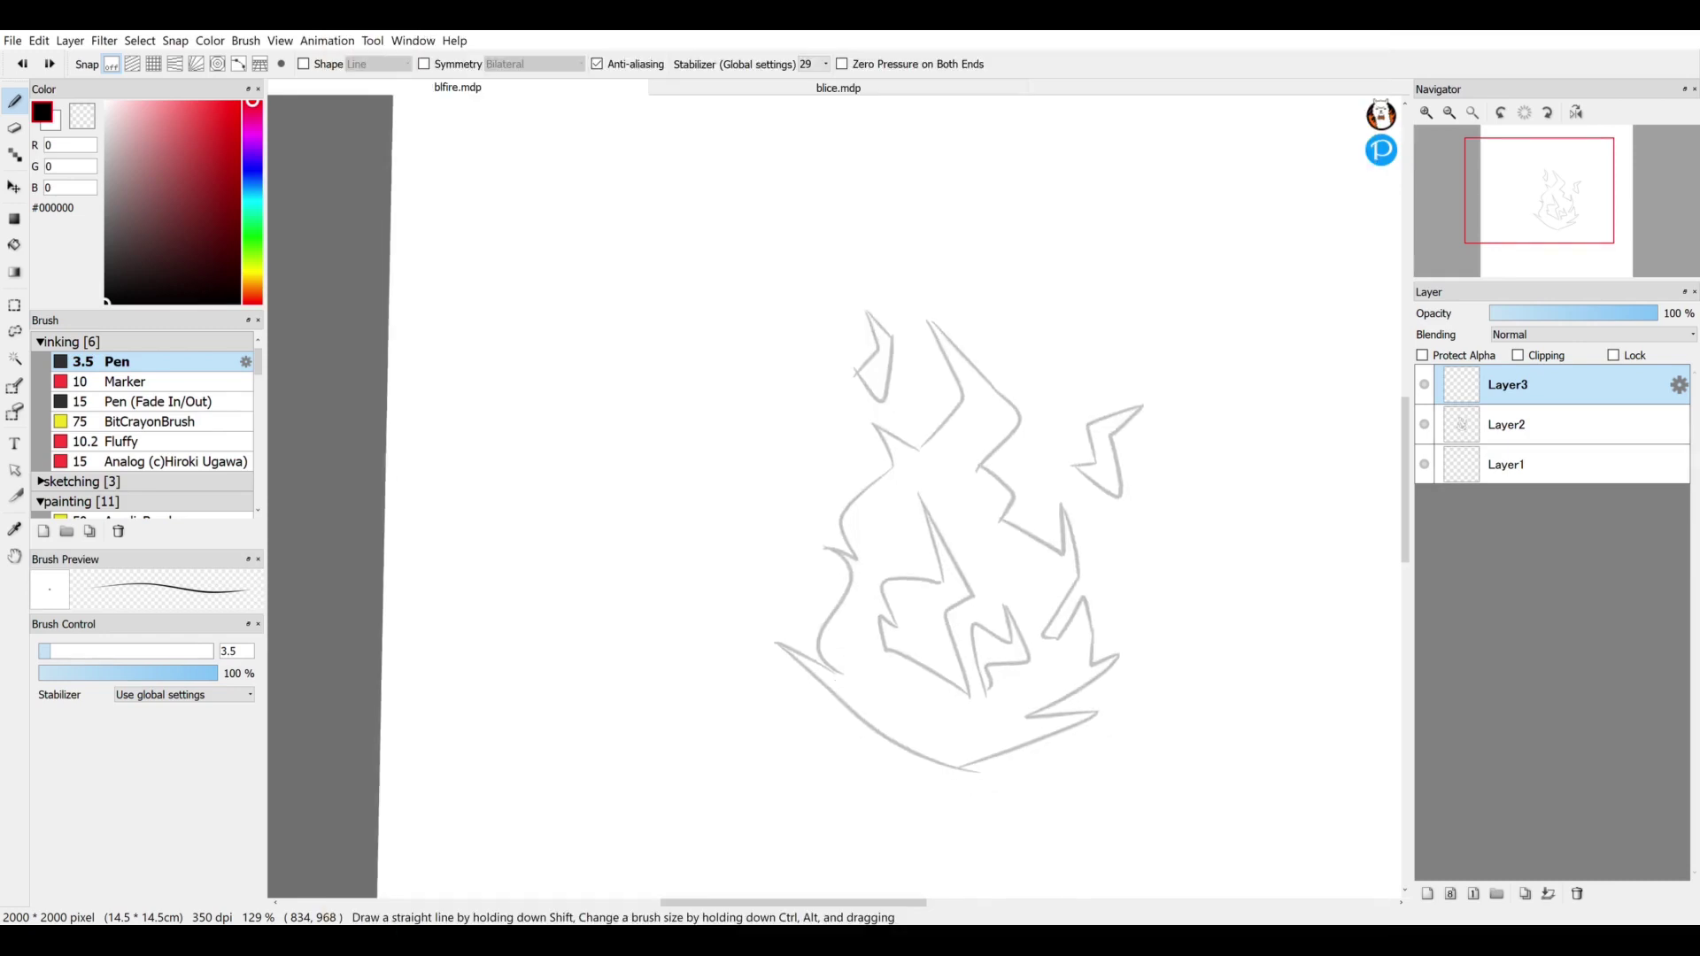
- Ink the left edge of the flame's top tip with one freehand stroke on Layer3
scroll(834, 496, up, 2)
mouse_move(784, 377)
mouse_down()
mouse_move(829, 301)
mouse_move(770, 204)
mouse_up()
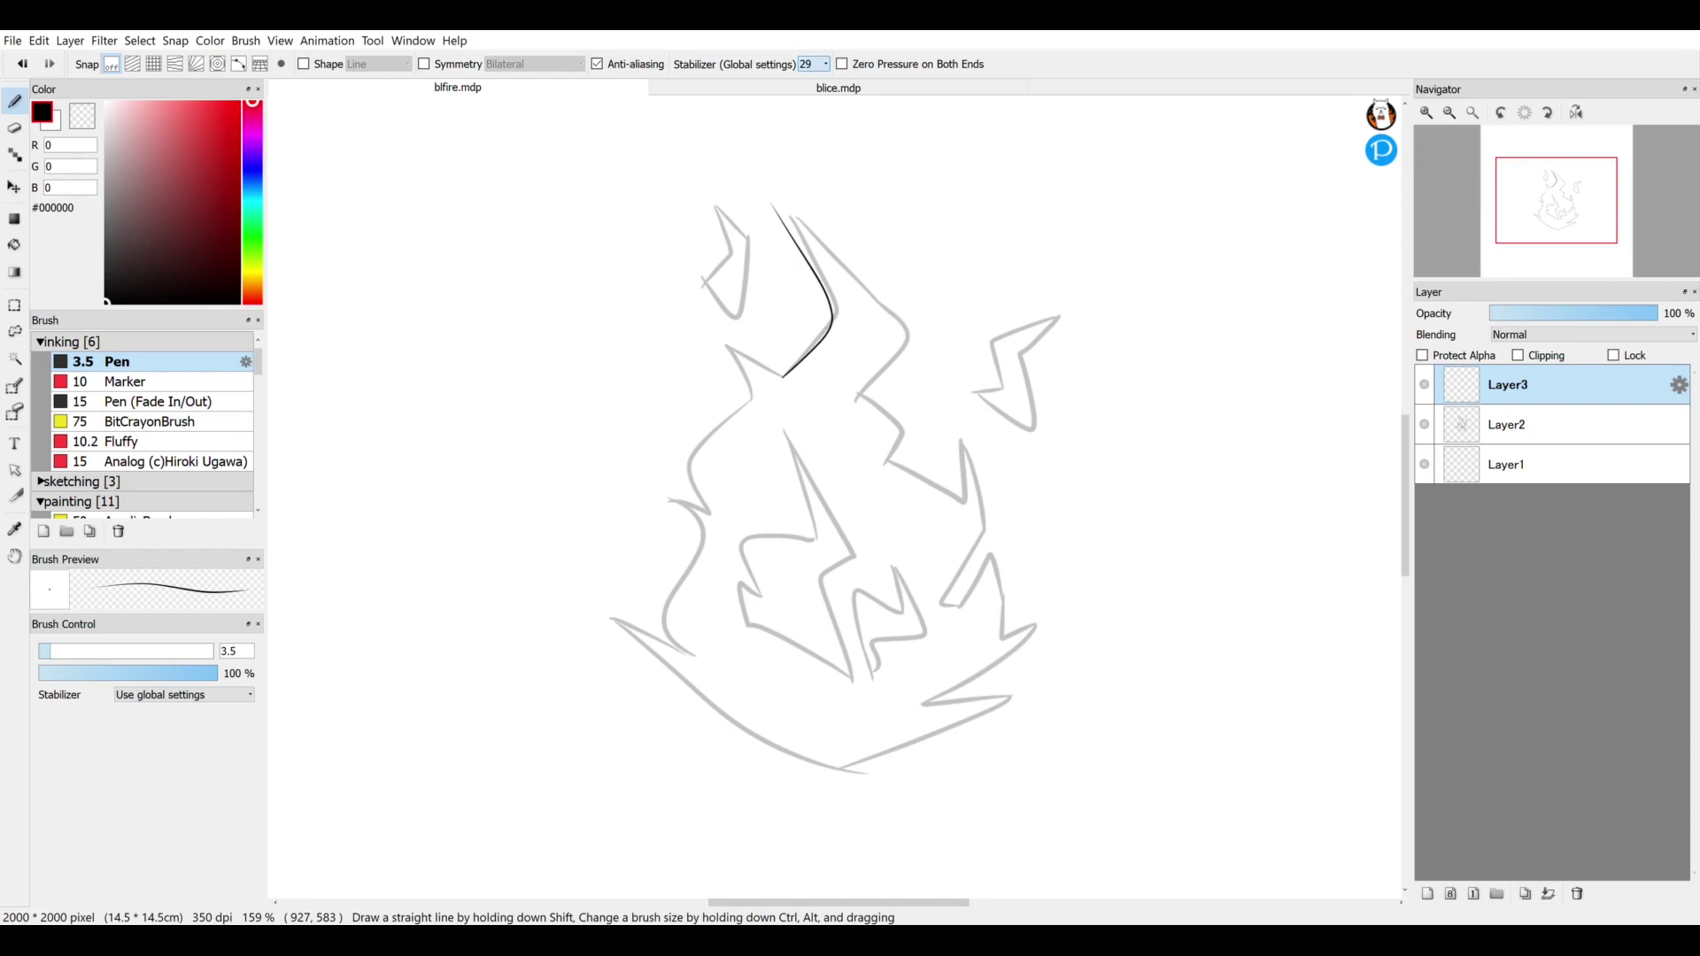
- Compare global stabilizer values 0, 10 and 29 with wavy test strokes beside the flame, and undo the strokes
text(0)
mouse_move(912, 184)
mouse_down()
mouse_move(958, 238)
mouse_move(975, 211)
mouse_move(1007, 229)
mouse_move(1018, 276)
mouse_move(1089, 261)
mouse_move(1065, 248)
mouse_move(1128, 316)
mouse_move(1103, 358)
mouse_move(1140, 358)
mouse_move(1151, 482)
mouse_move(1190, 549)
mouse_up()
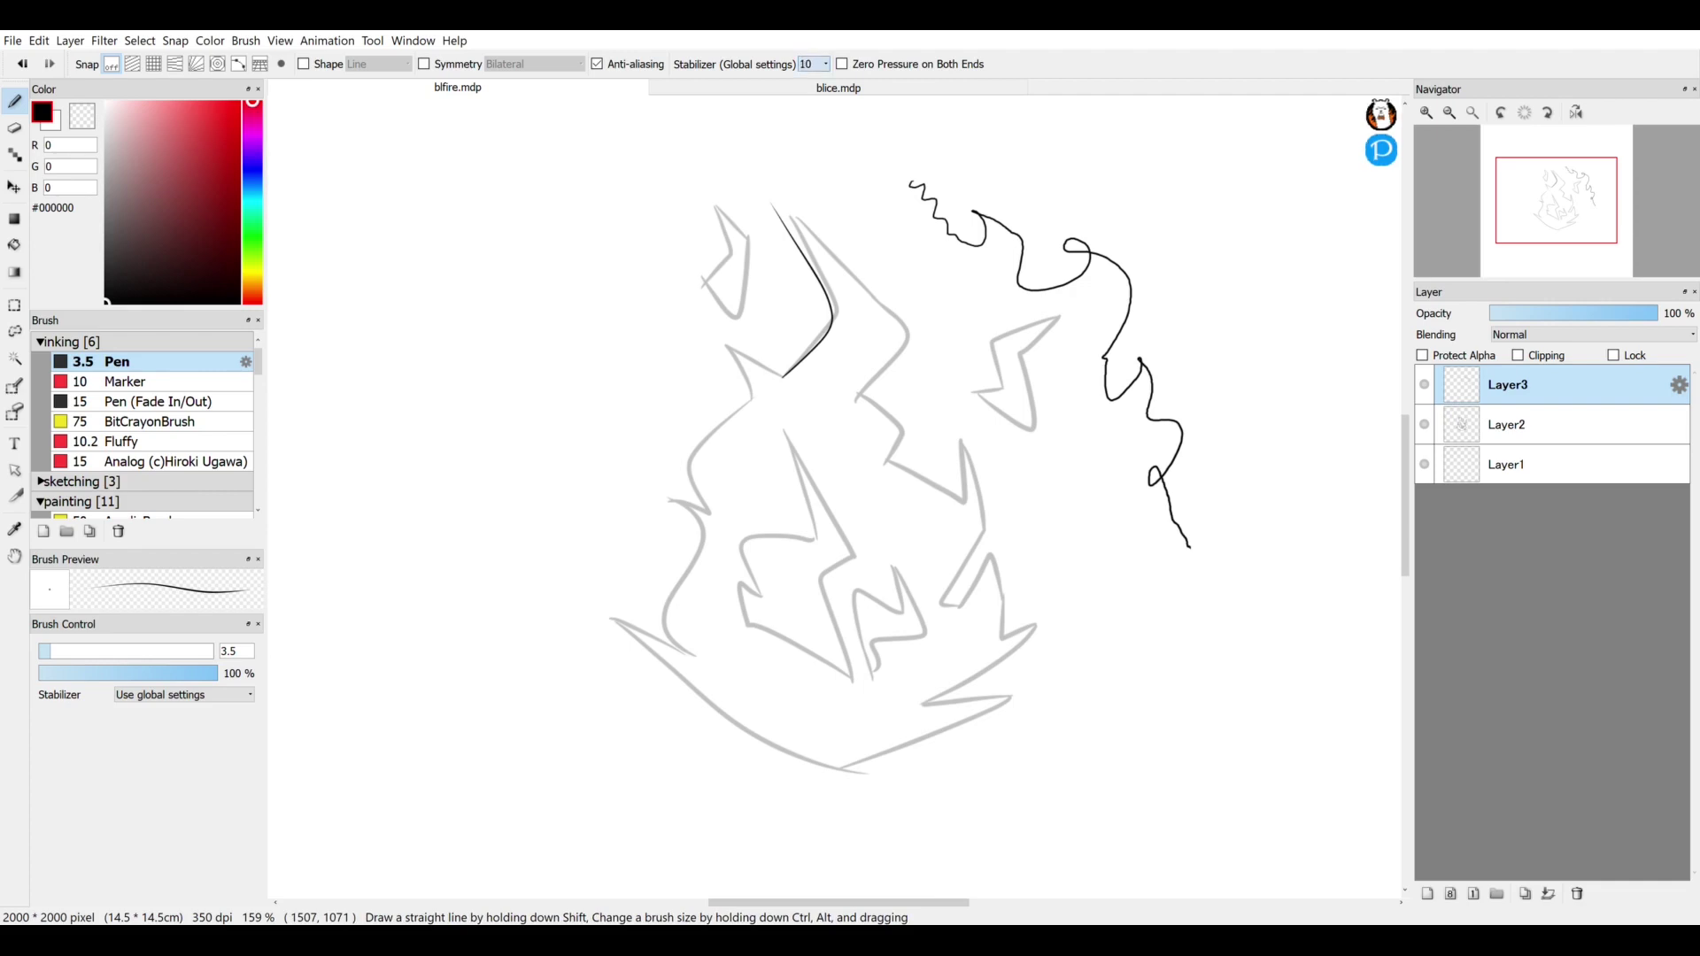
mouse_move(1115, 193)
mouse_down()
mouse_move(1157, 233)
mouse_move(1257, 406)
mouse_move(1282, 328)
mouse_move(1291, 401)
mouse_move(1329, 458)
mouse_move(1297, 510)
mouse_up()
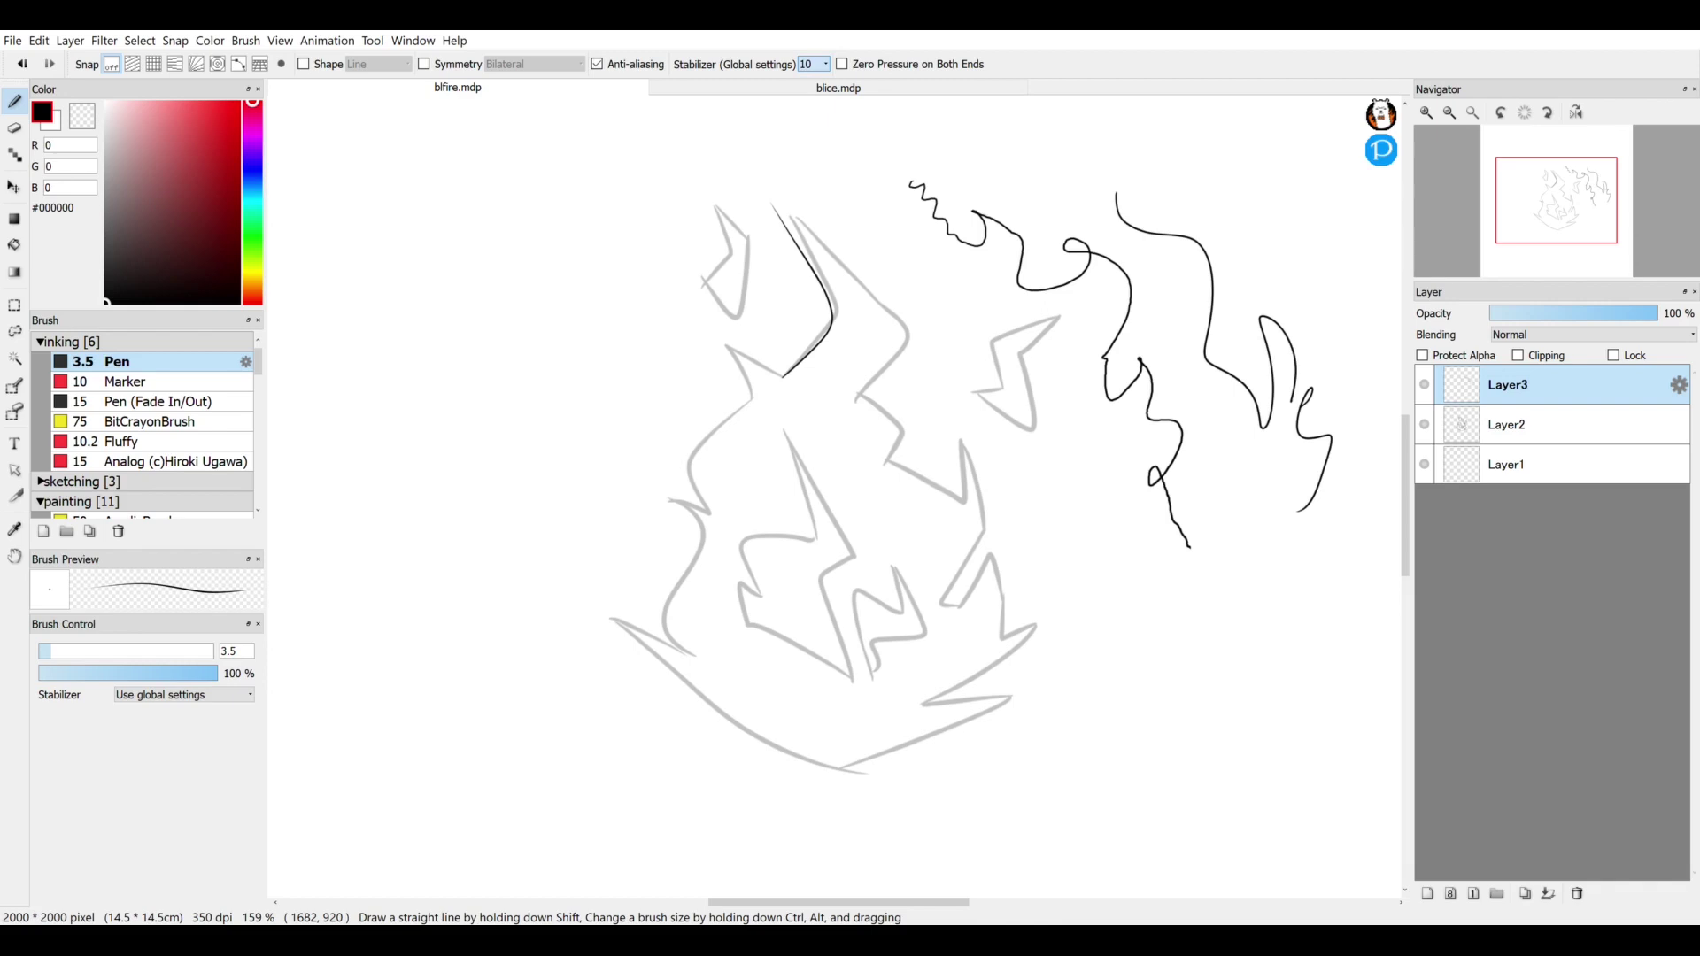
mouse_move(871, 222)
mouse_down()
mouse_move(934, 303)
mouse_move(979, 405)
mouse_move(984, 507)
mouse_move(1062, 565)
mouse_move(1072, 546)
mouse_move(1105, 640)
mouse_move(1148, 571)
mouse_up()
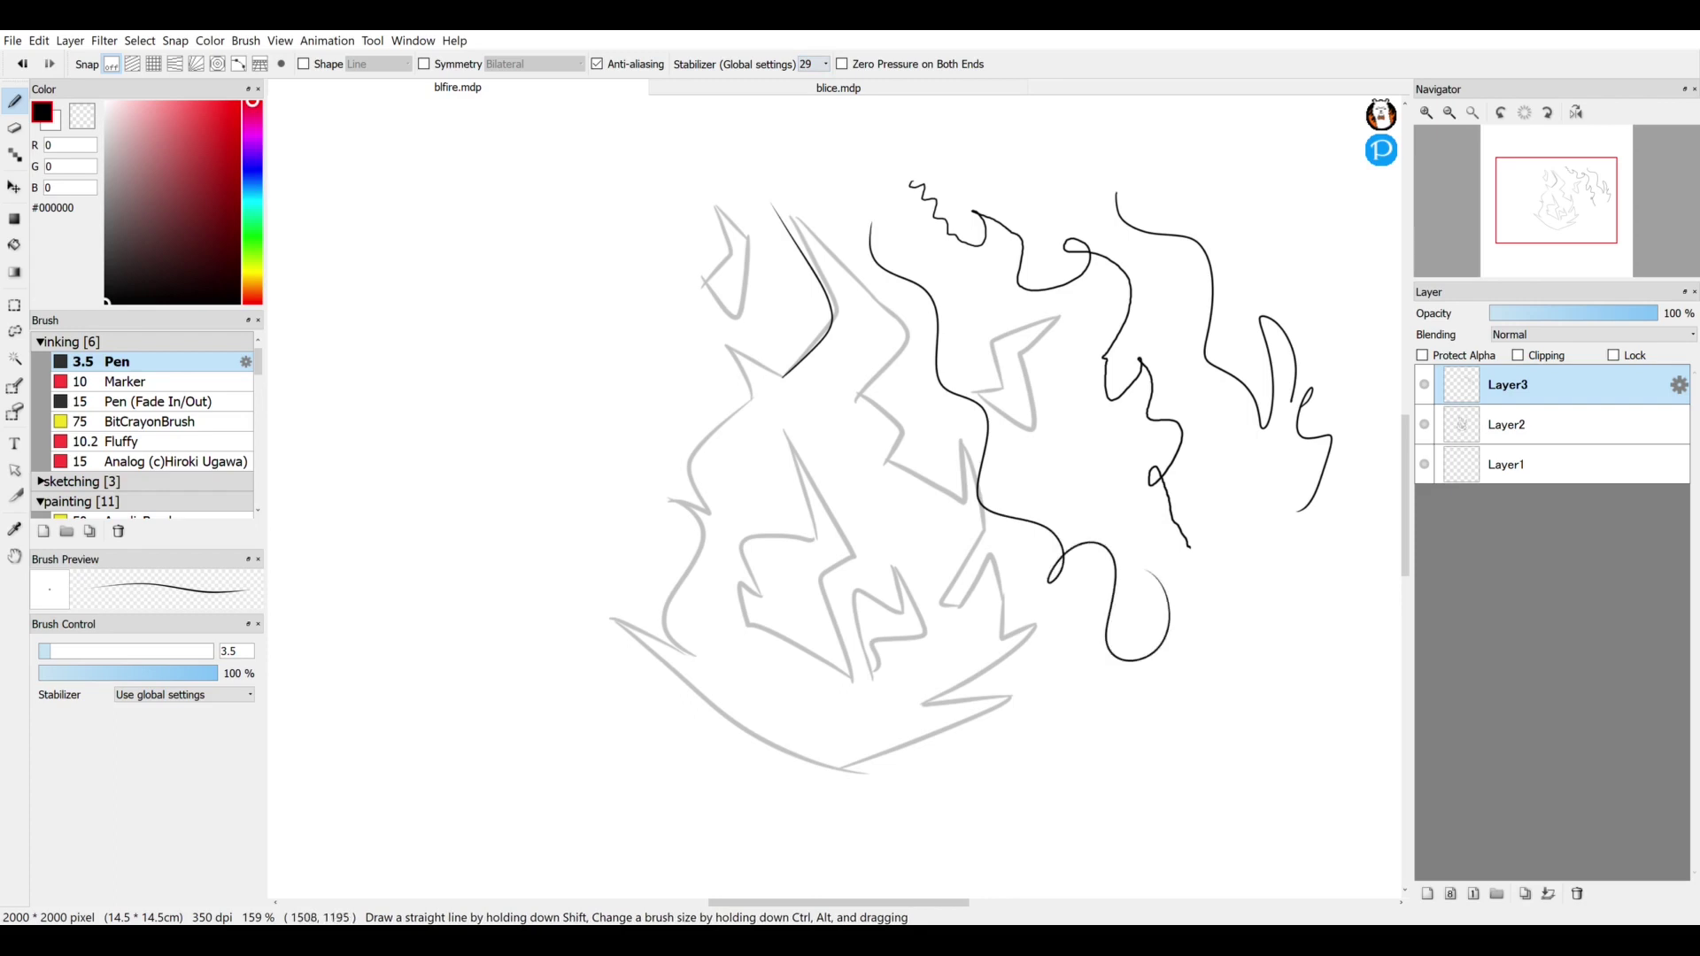
click(22, 64)
click(22, 64)
click(22, 64)
click(22, 64)
- Ink the flame's right edge from the top tip down to the first side spike, erasing excess line near the upper notch
scroll(871, 266, up, 5)
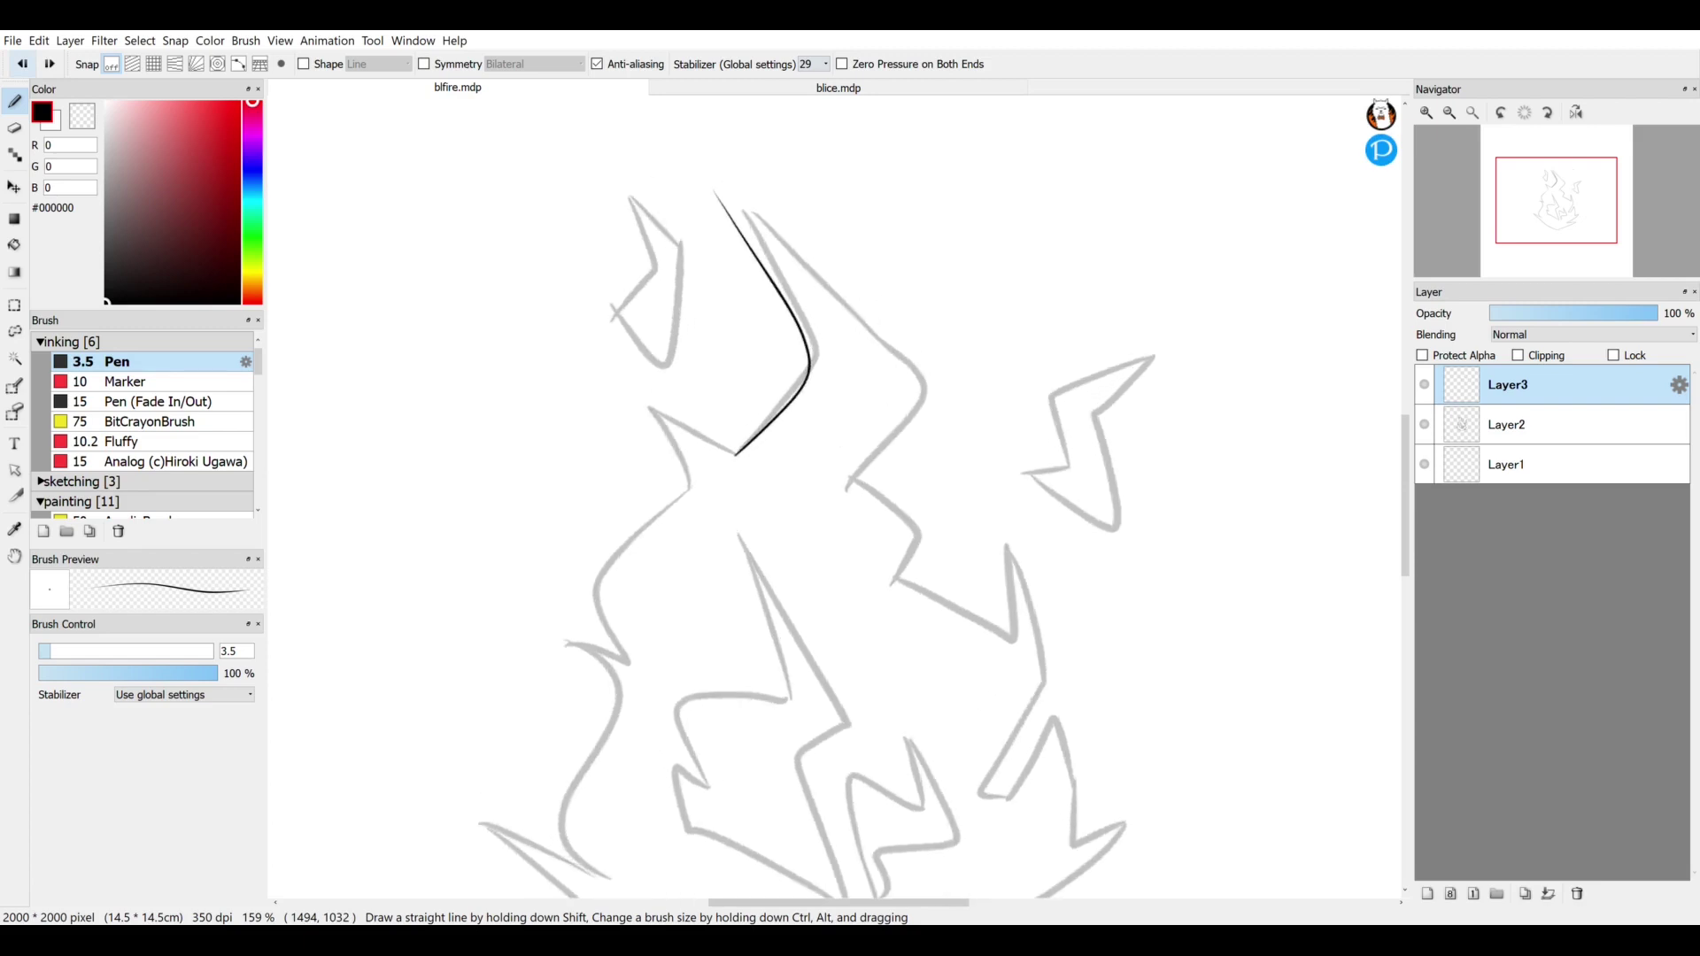
mouse_move(715, 191)
mouse_down()
mouse_move(823, 534)
mouse_move(879, 622)
mouse_up()
mouse_move(899, 595)
mouse_down()
mouse_move(1023, 605)
mouse_move(987, 805)
mouse_up()
key(e)
drag(848, 496, 823, 534)
mouse_move(879, 622)
mouse_down()
mouse_move(894, 604)
mouse_move(858, 317)
mouse_up()
- Ink the spikes on the flame's lower right side down to the long edge beneath them, undoing misdrawn strokes
key(b)
drag(945, 518, 1017, 459)
drag(1008, 445, 1029, 588)
click(22, 64)
click(22, 64)
mouse_move(937, 536)
mouse_down()
mouse_move(998, 456)
mouse_move(1048, 588)
mouse_move(1019, 591)
mouse_move(1092, 567)
mouse_move(881, 701)
mouse_up()
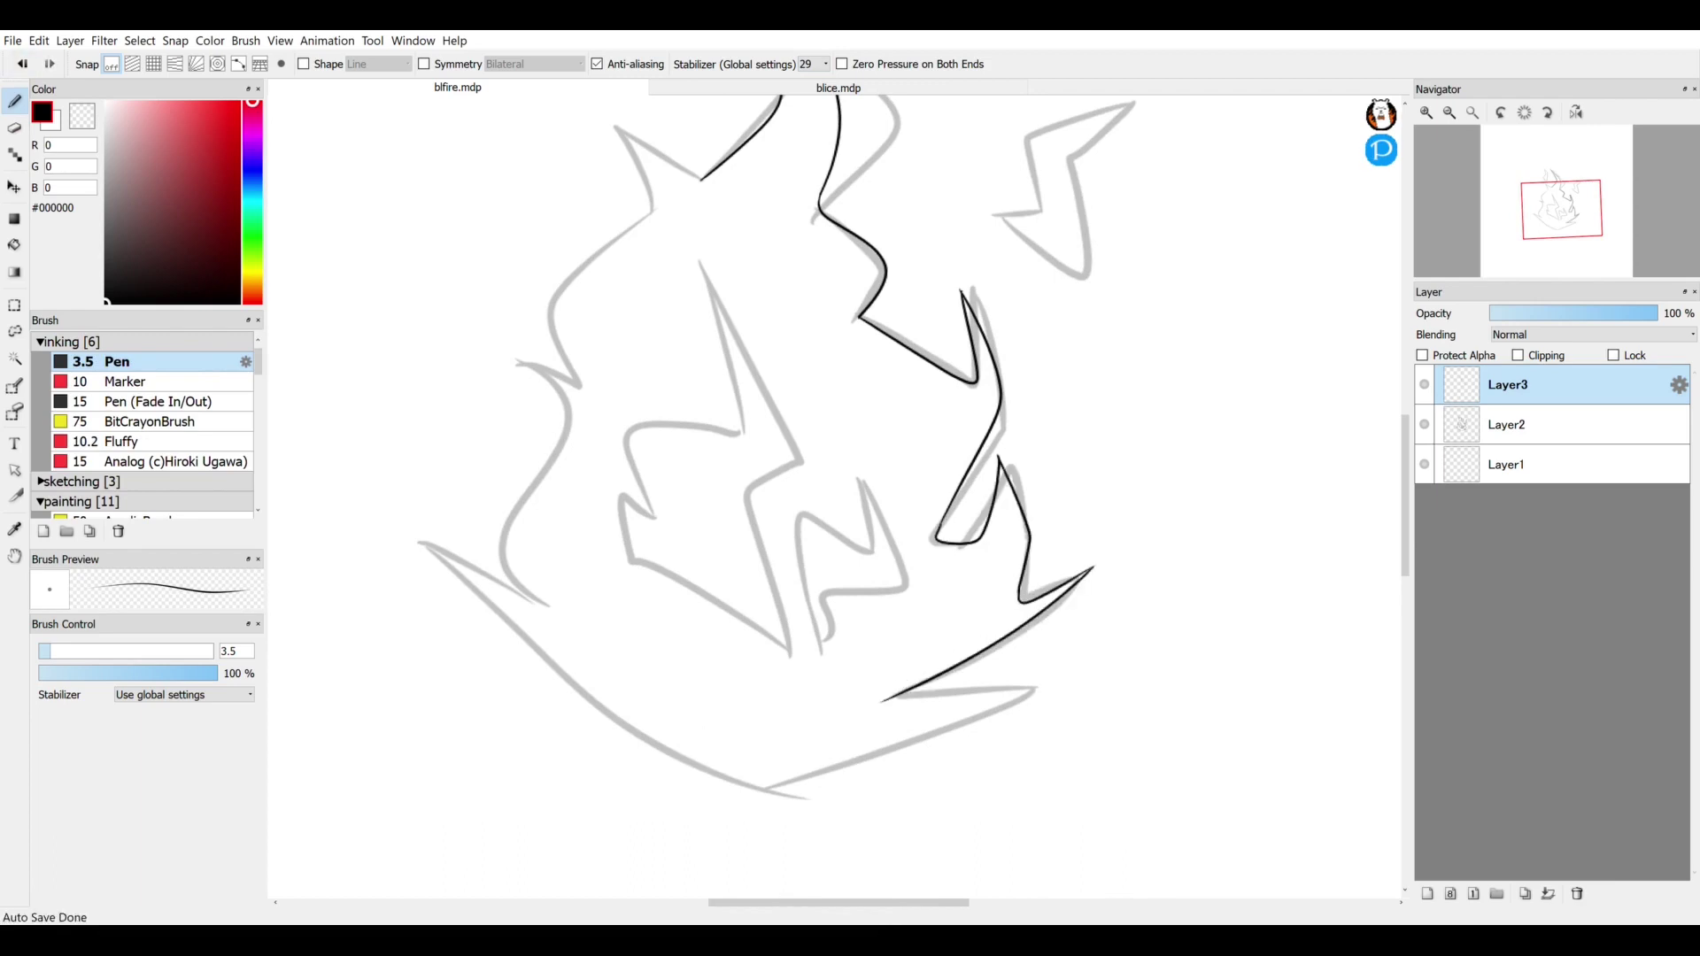
- Draw four slanted test lines, a wavy stroke and a looped stroke to the right of the flame
mouse_move(801, 462)
mouse_down()
mouse_move(754, 457)
mouse_move(695, 577)
mouse_move(691, 562)
mouse_up()
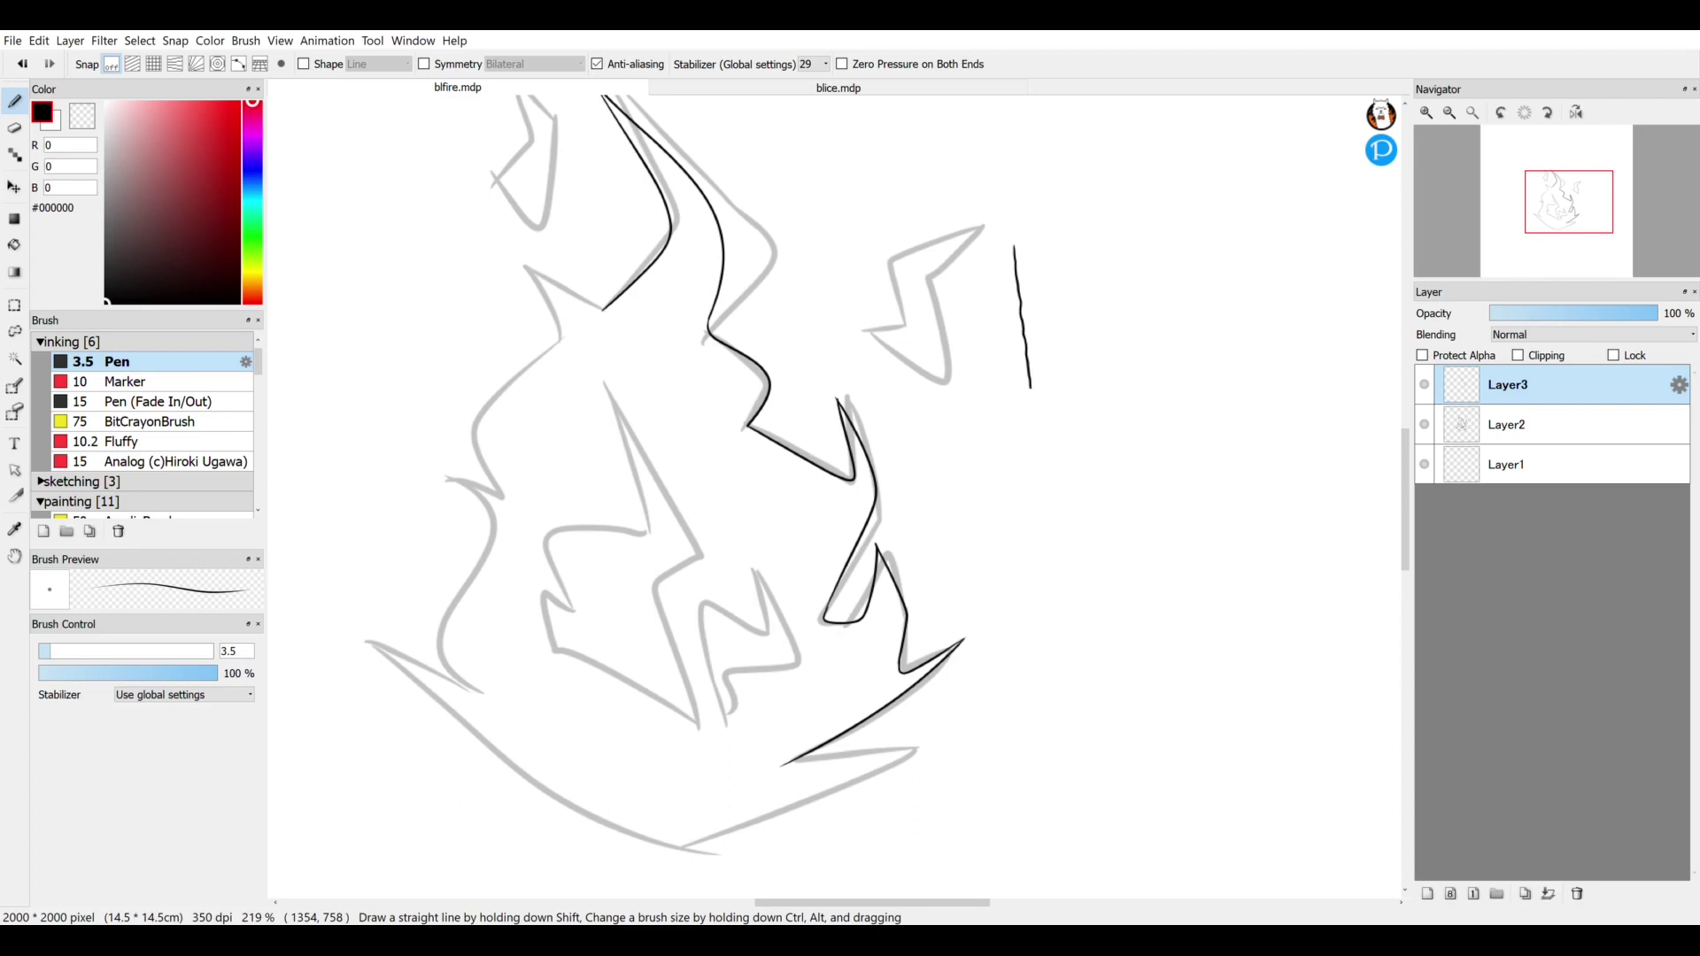
drag(1063, 243, 1084, 459)
drag(1091, 244, 1124, 496)
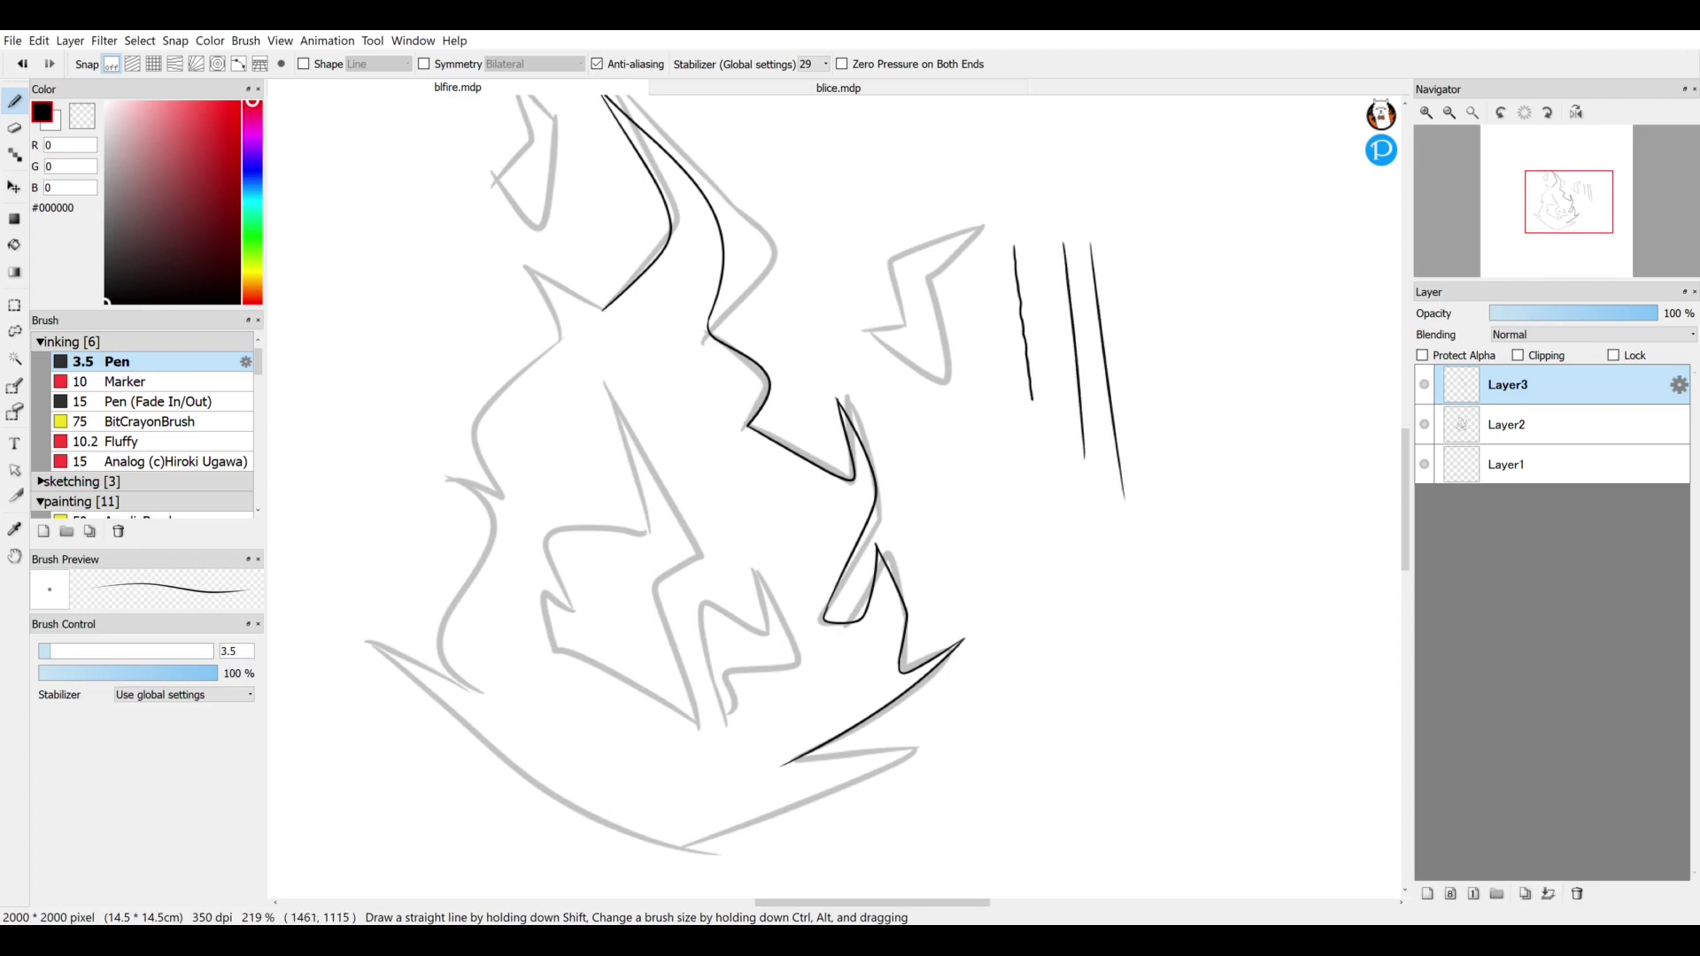
drag(1118, 260, 1155, 509)
mouse_move(1027, 577)
mouse_down()
mouse_move(1106, 604)
mouse_move(1211, 580)
mouse_up()
mouse_move(1213, 432)
mouse_down()
mouse_move(1204, 648)
mouse_move(1222, 506)
mouse_up()
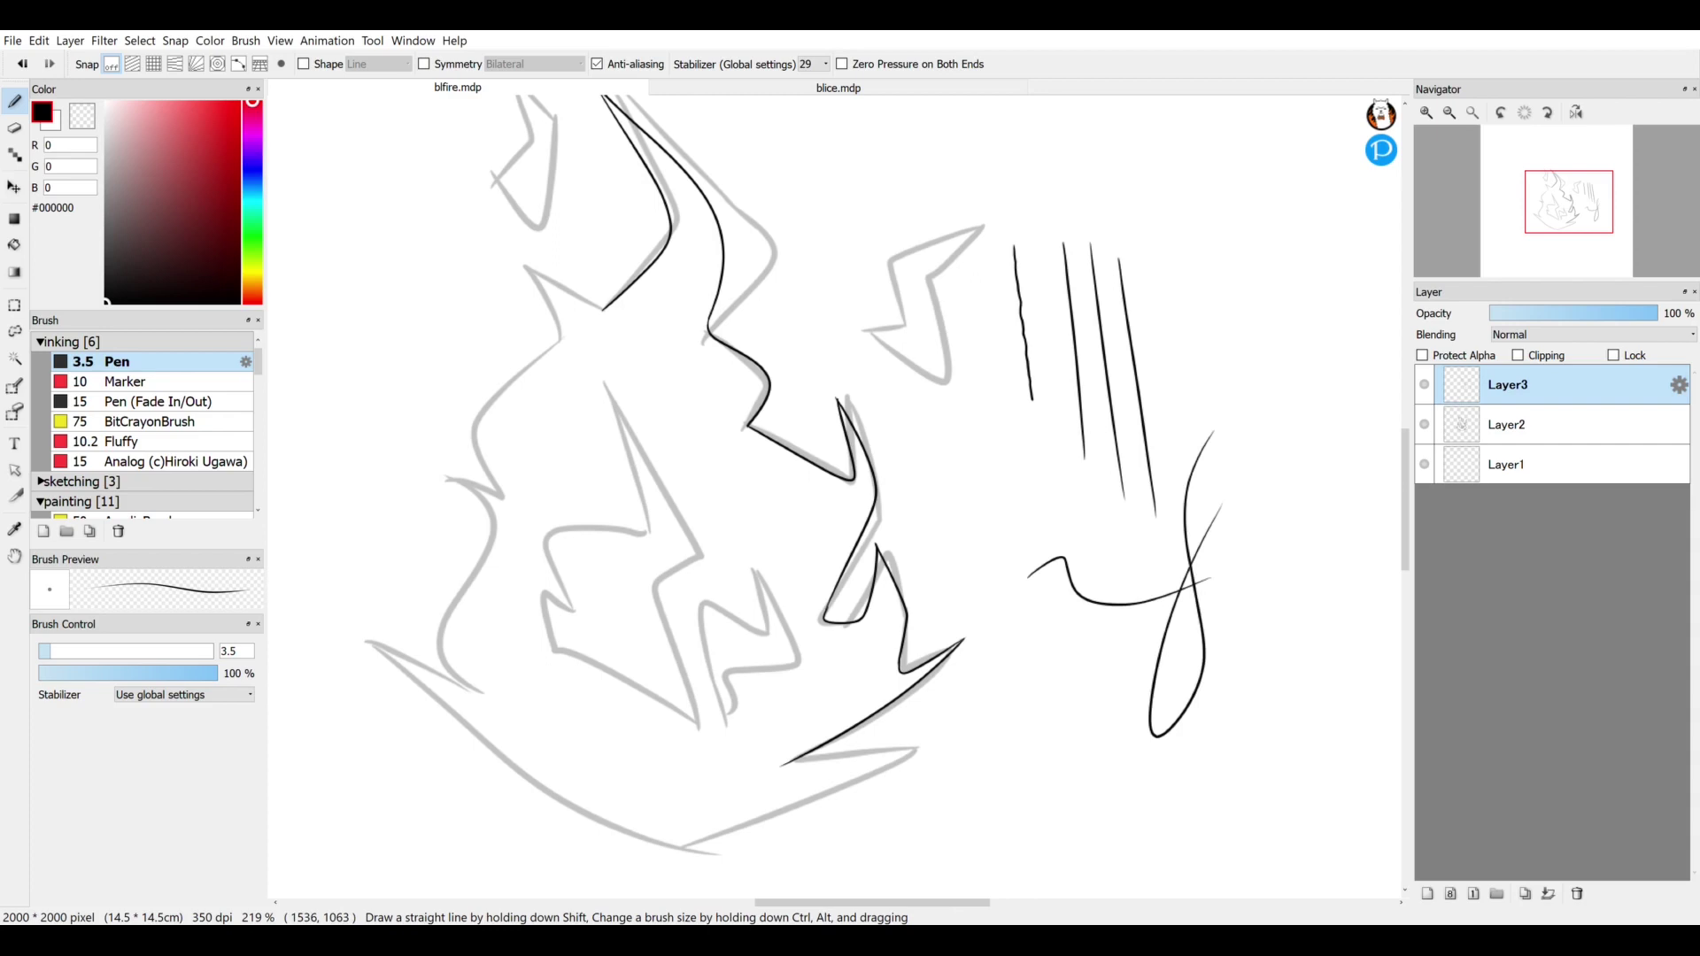
- Ink the flame's curved base from its left tip and the bottom-right spike, undoing and redrawing one stroke
scroll(892, 450, down, 1)
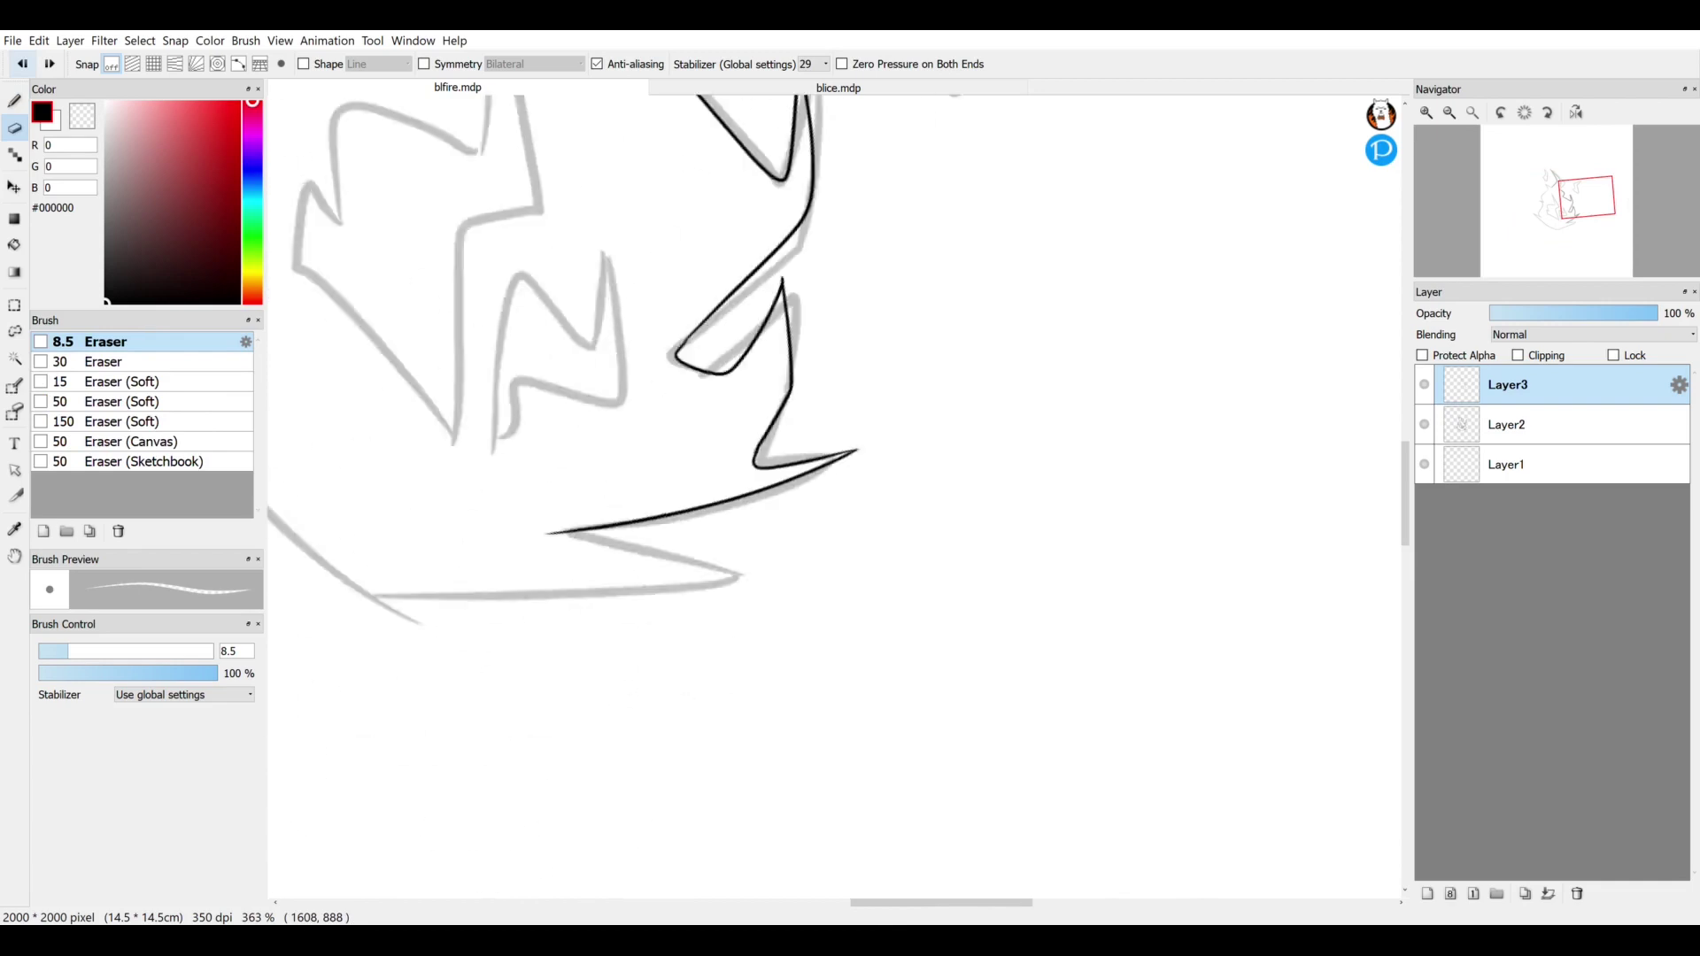
scroll(834, 496, down, 2)
scroll(834, 495, up, 2)
scroll(834, 496, down, 1)
key(p)
mouse_move(457, 382)
mouse_down()
mouse_move(627, 471)
mouse_move(876, 654)
mouse_up()
drag(1204, 502, 978, 565)
mouse_move(1201, 501)
mouse_down()
mouse_move(927, 647)
mouse_move(853, 650)
mouse_up()
key(ctrl+z)
mouse_move(1201, 501)
mouse_down()
mouse_move(881, 631)
mouse_move(1020, 626)
mouse_up()
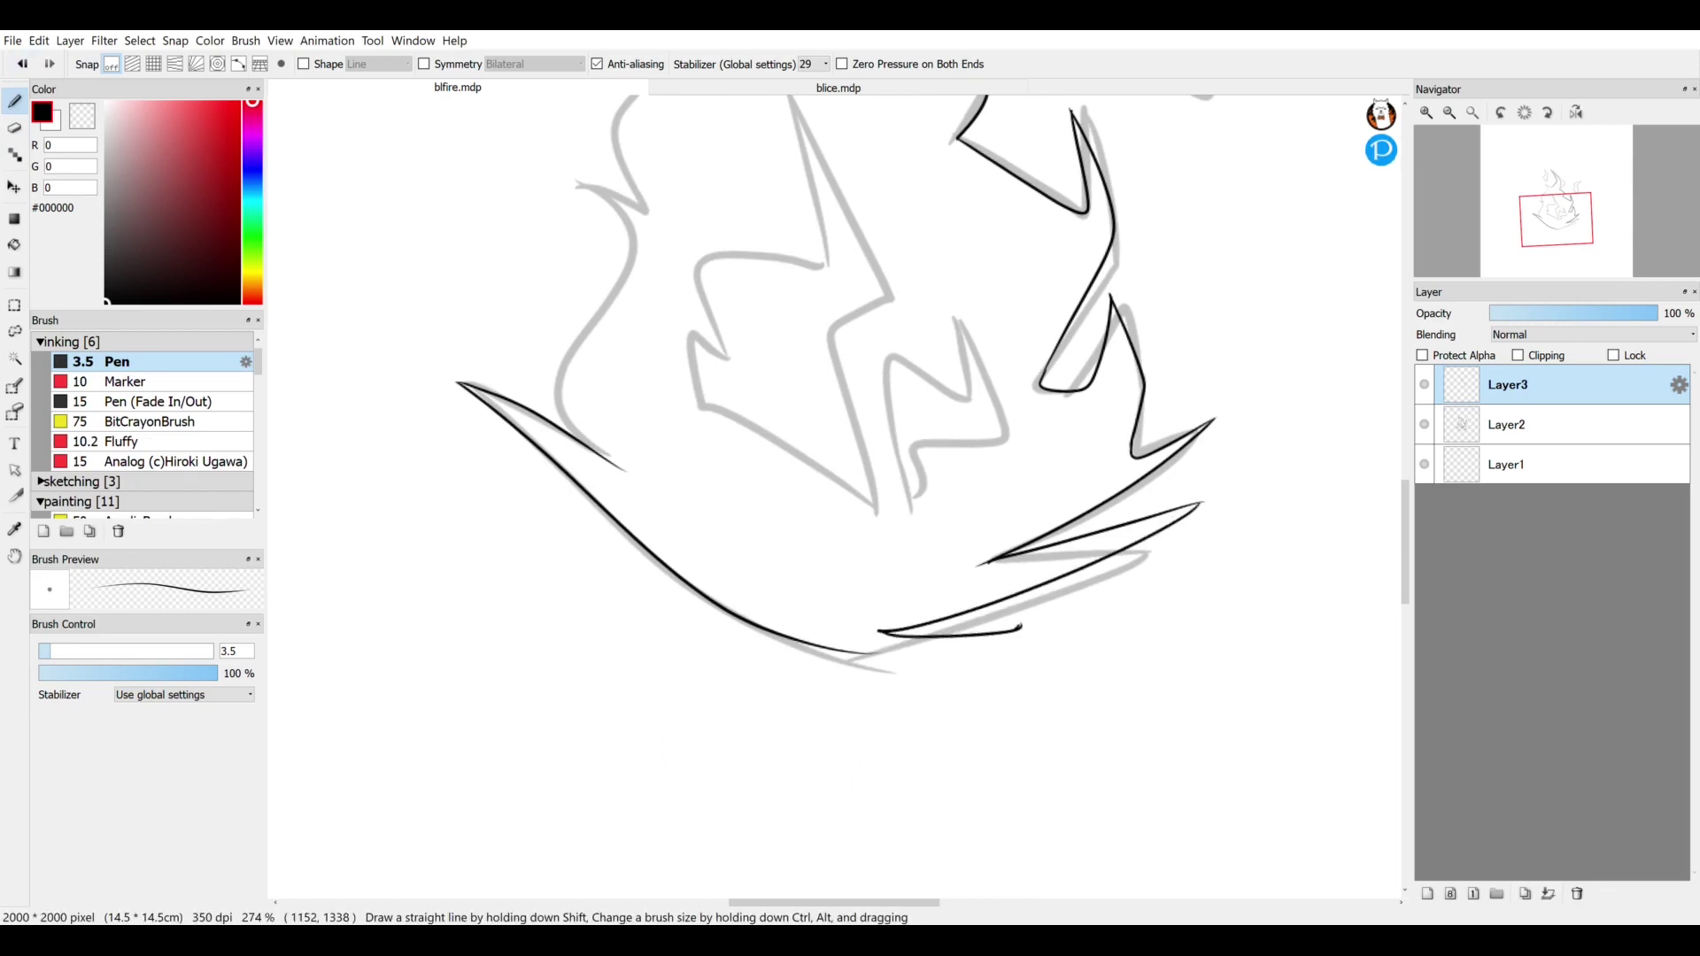
- Ink the flame's left outline upwards from the base, including its side spikes
drag(841, 407, 858, 682)
mouse_move(639, 795)
mouse_down()
mouse_move(535, 542)
mouse_move(641, 563)
mouse_up()
drag(641, 561, 575, 297)
drag(576, 296, 710, 328)
drag(814, 380, 850, 597)
- Lasso and delete the misplaced parts of the inked line along the right edge of the flame's top tip, clearing each selection
key(l)
mouse_move(662, 260)
mouse_down()
mouse_move(630, 232)
mouse_move(842, 399)
mouse_move(875, 549)
mouse_move(737, 541)
mouse_move(683, 261)
mouse_up()
key(Delete)
key(ctrl+d)
key(b)
key(e)
key(l)
key(Delete)
key(ctrl+d)
key(b)
- Redraw the right edge of the flame's top tip along the sketch, undoing the first attempt
drag(682, 258, 874, 552)
key(ctrl+z)
key(Down)
drag(986, 262, 815, 569)
- Join the inked outline with a short stroke and erase the overshooting line ends around the joint
scroll(743, 598, up, 4)
drag(812, 472, 859, 462)
key(e)
drag(864, 471, 887, 517)
drag(822, 463, 804, 466)
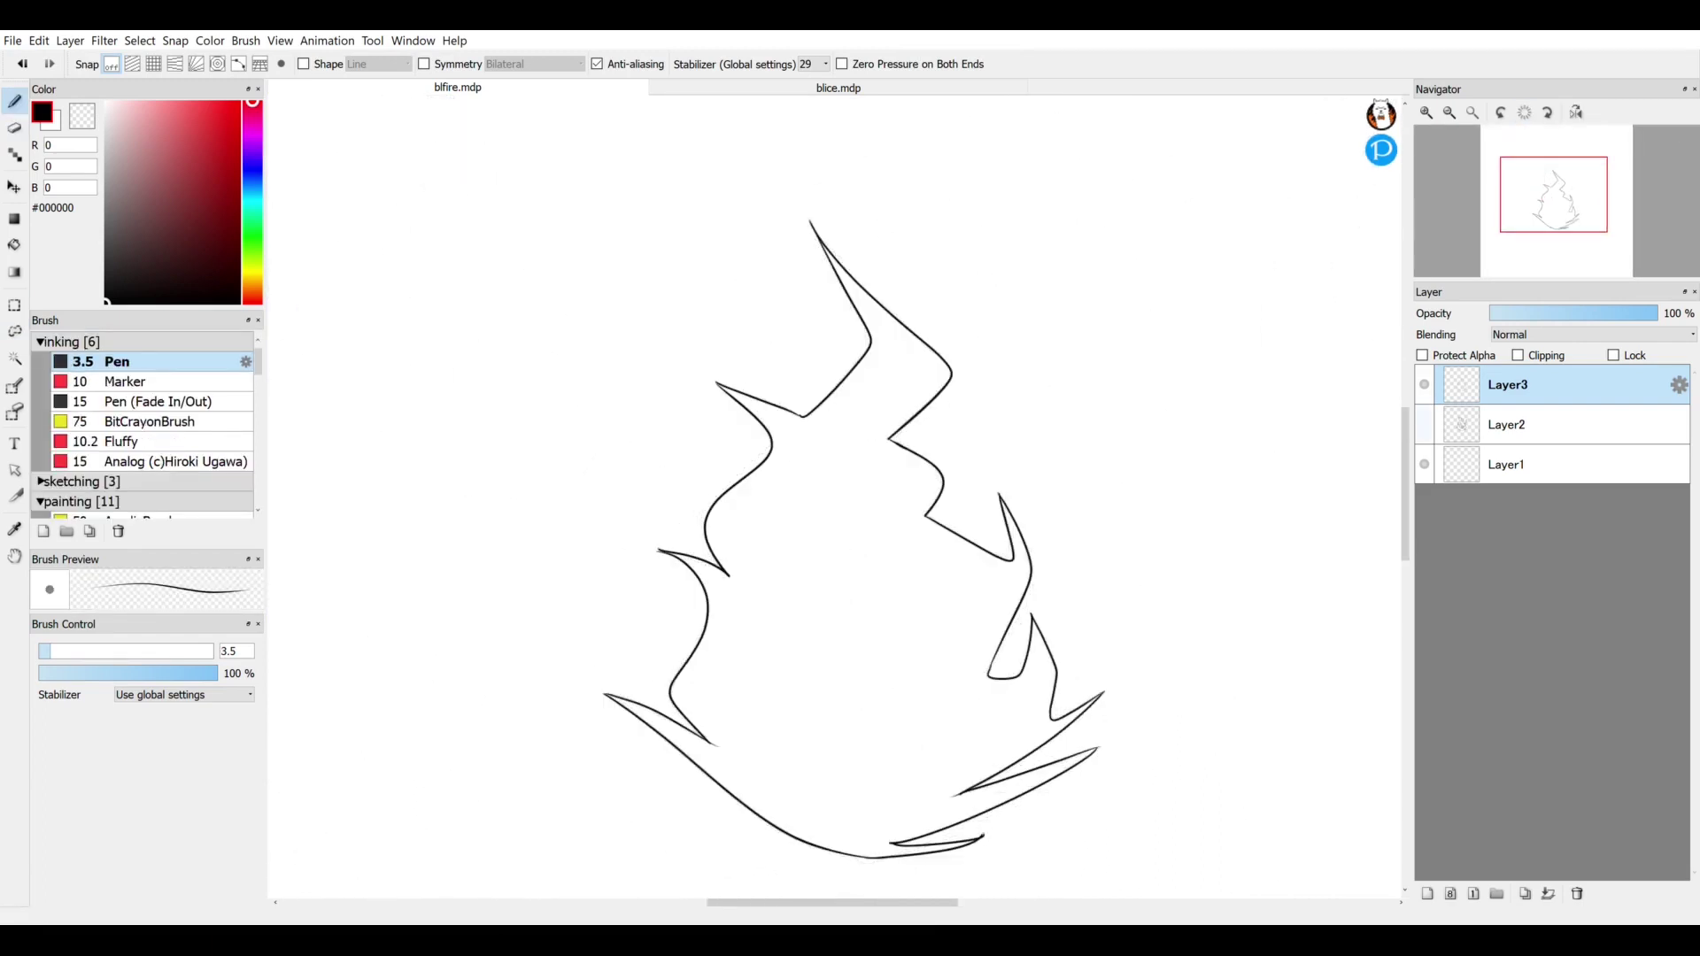
- Ink the two small detached flames on either side of the top tip and activate the 8.5 Eraser
key(e)
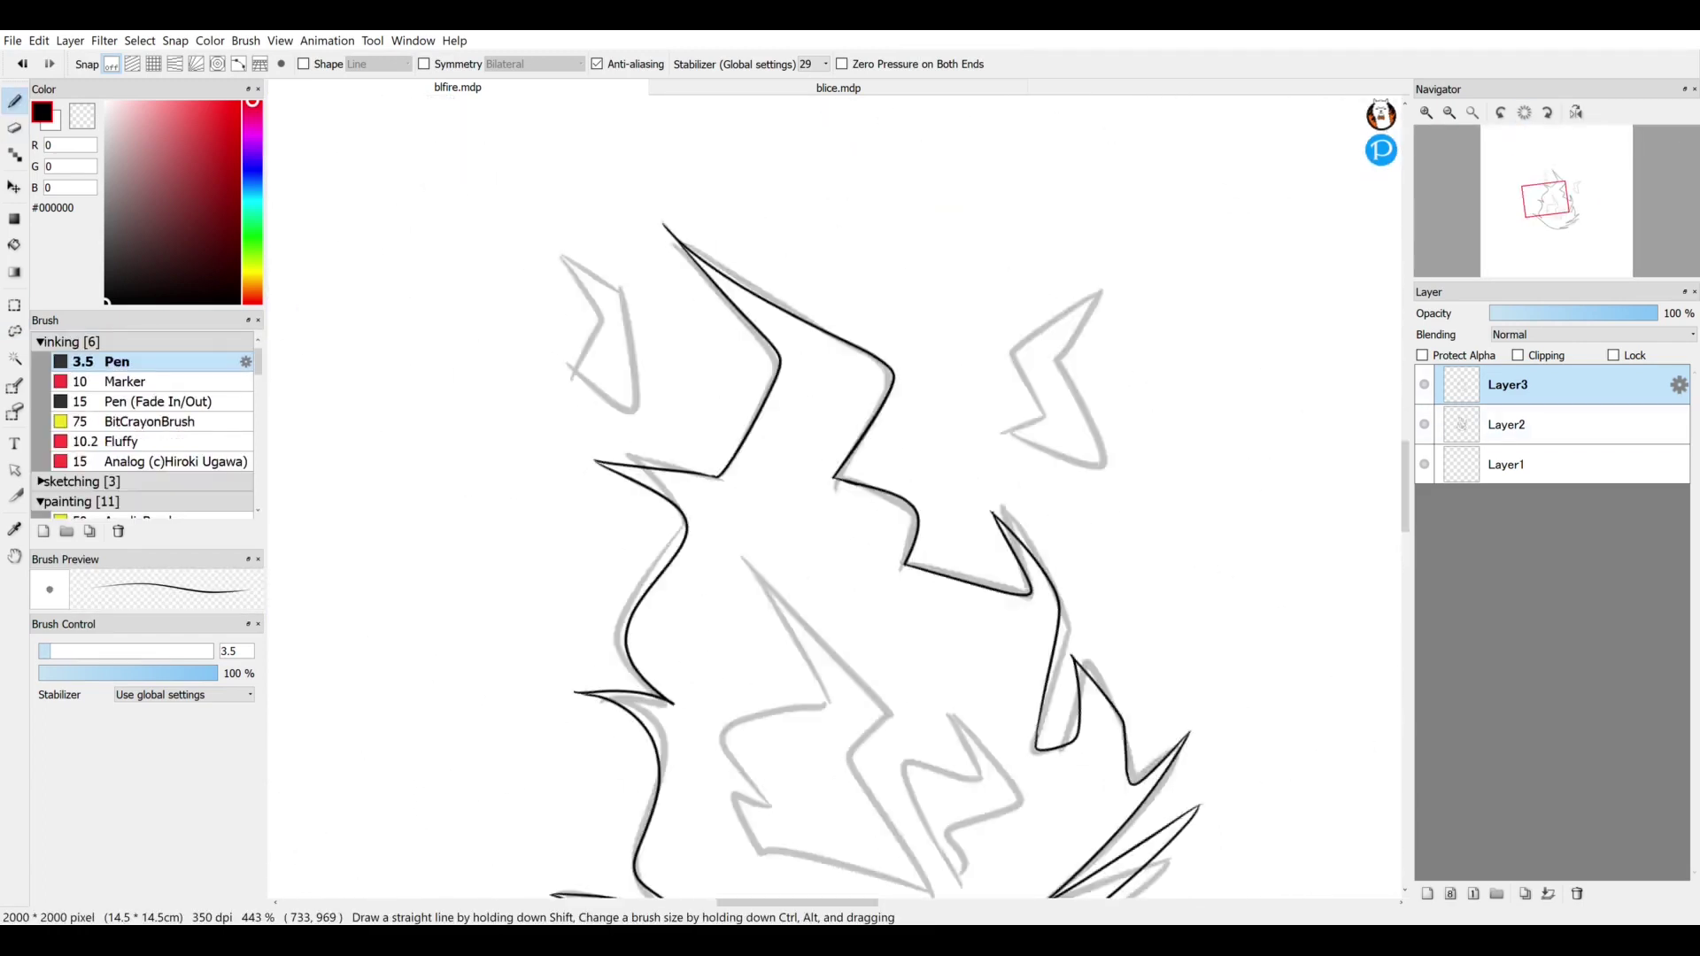
key(e)
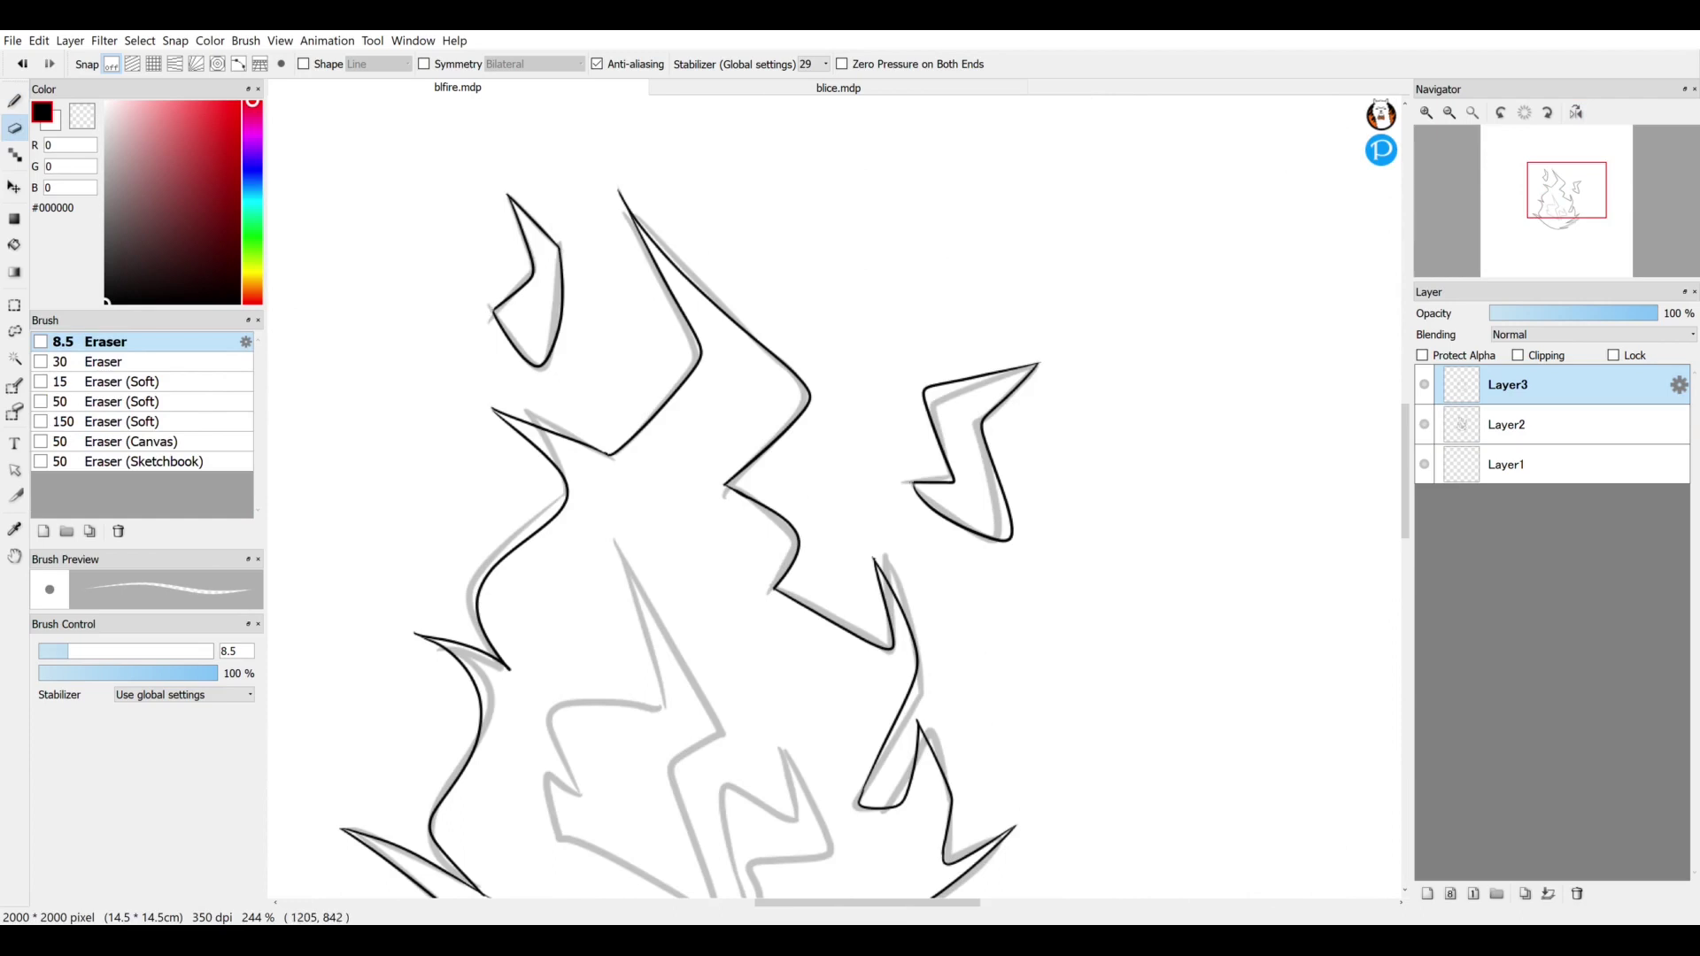